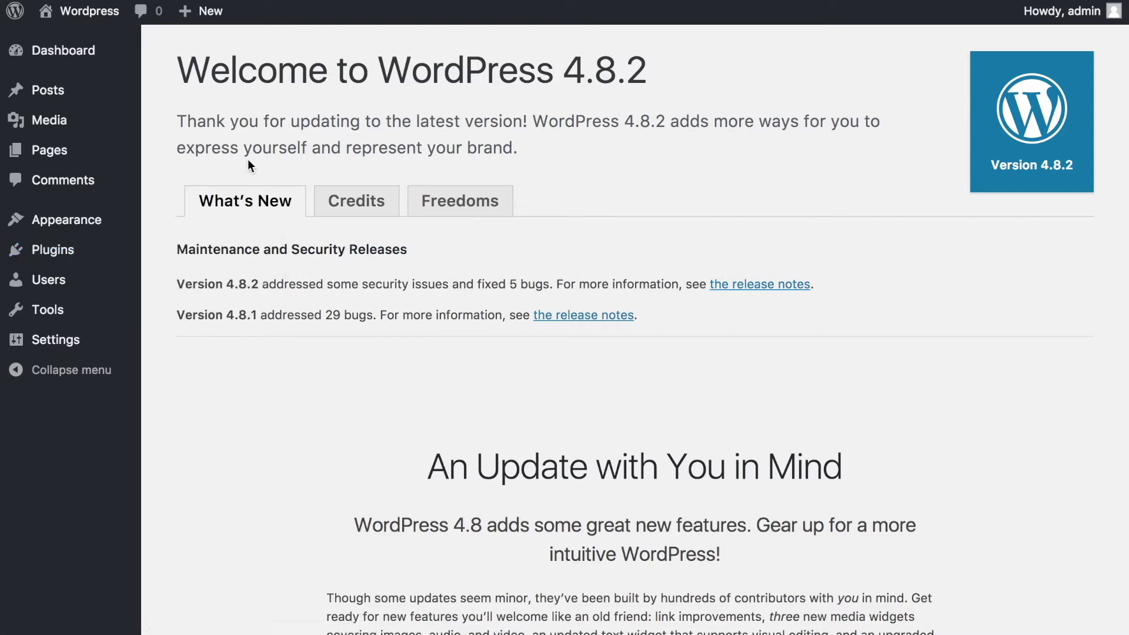
Search the plugin directory for 'paid membership pro' from Plugins > Add New
click(13, 252)
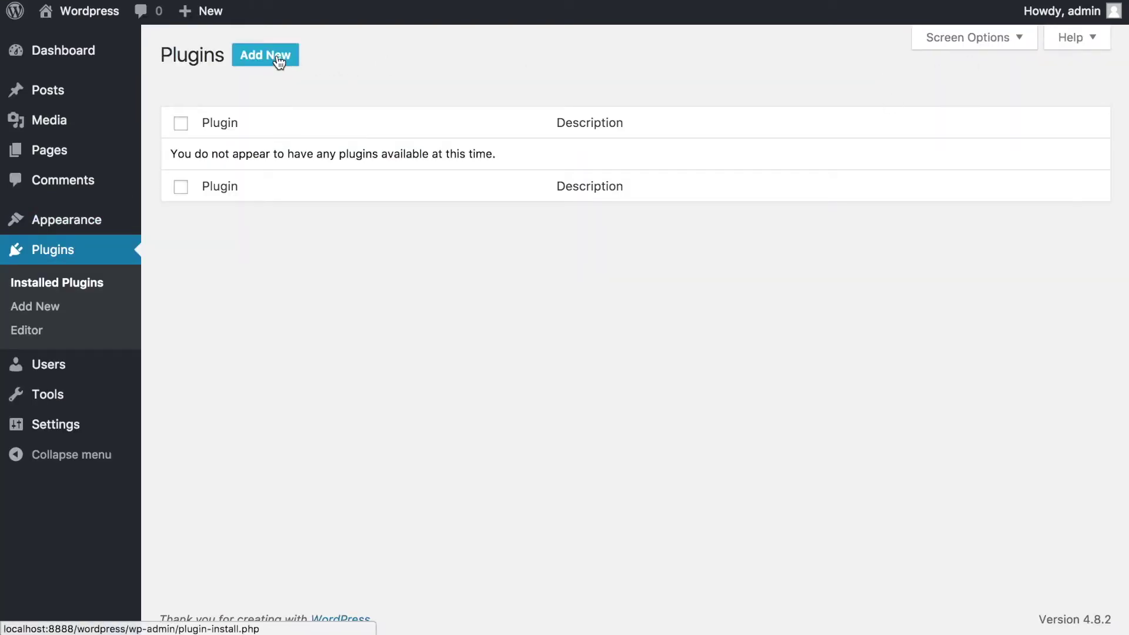
click(279, 58)
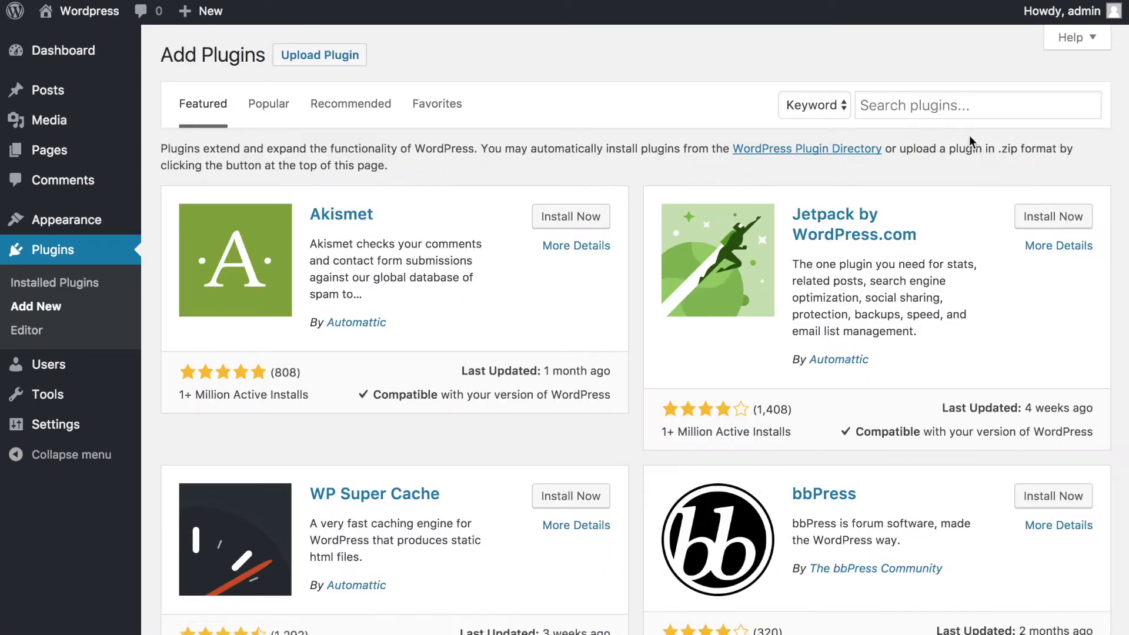
click(948, 109)
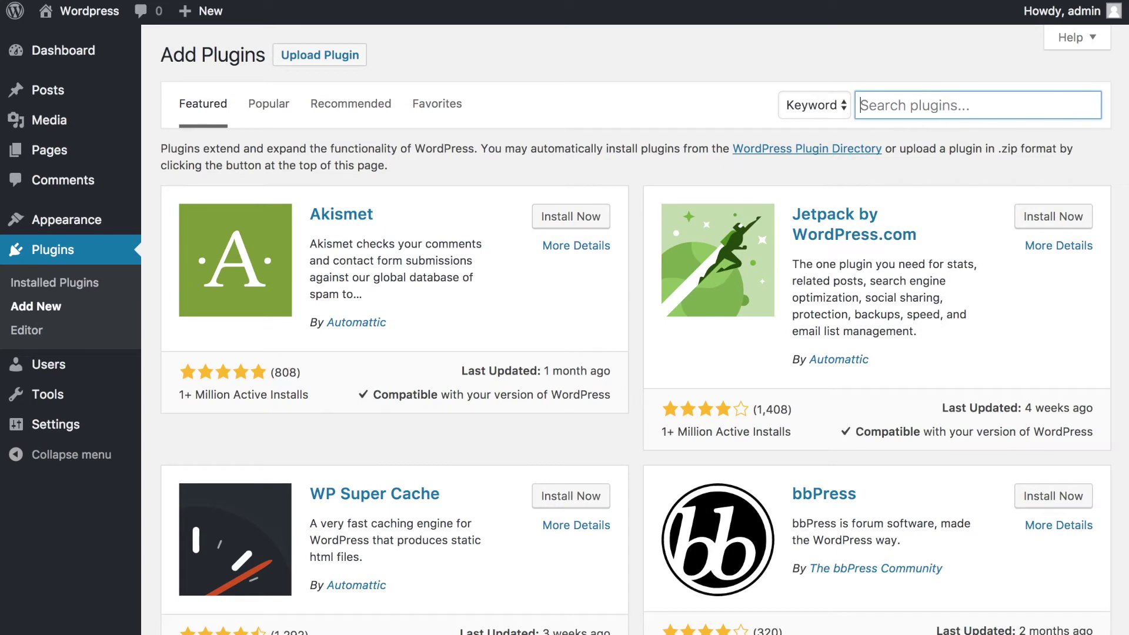
text(paid members)
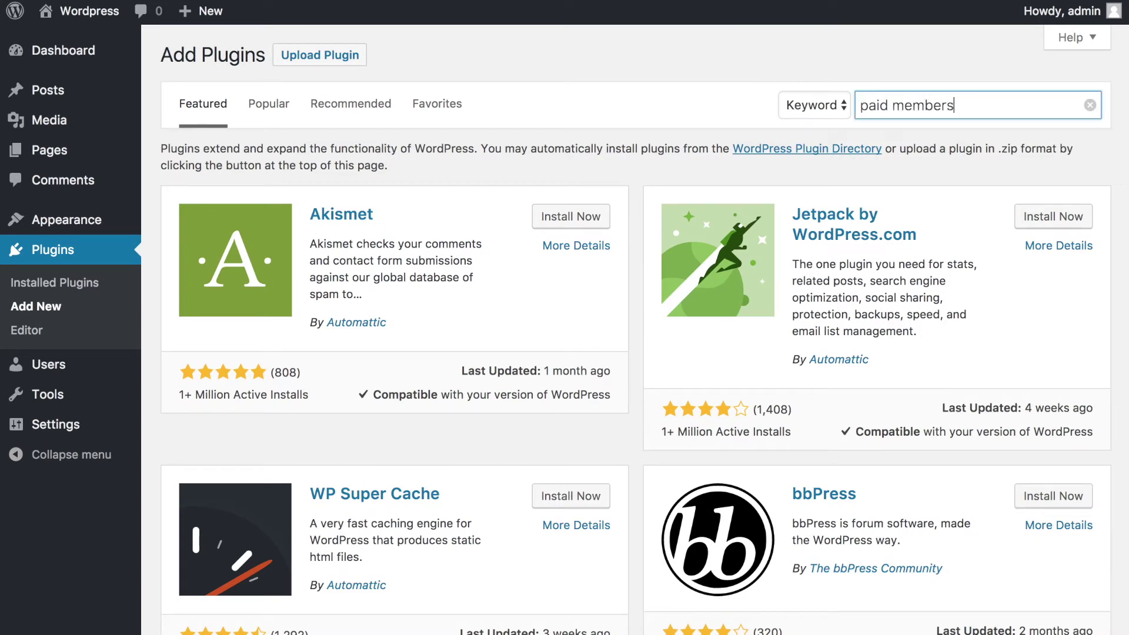
text(hip pro)
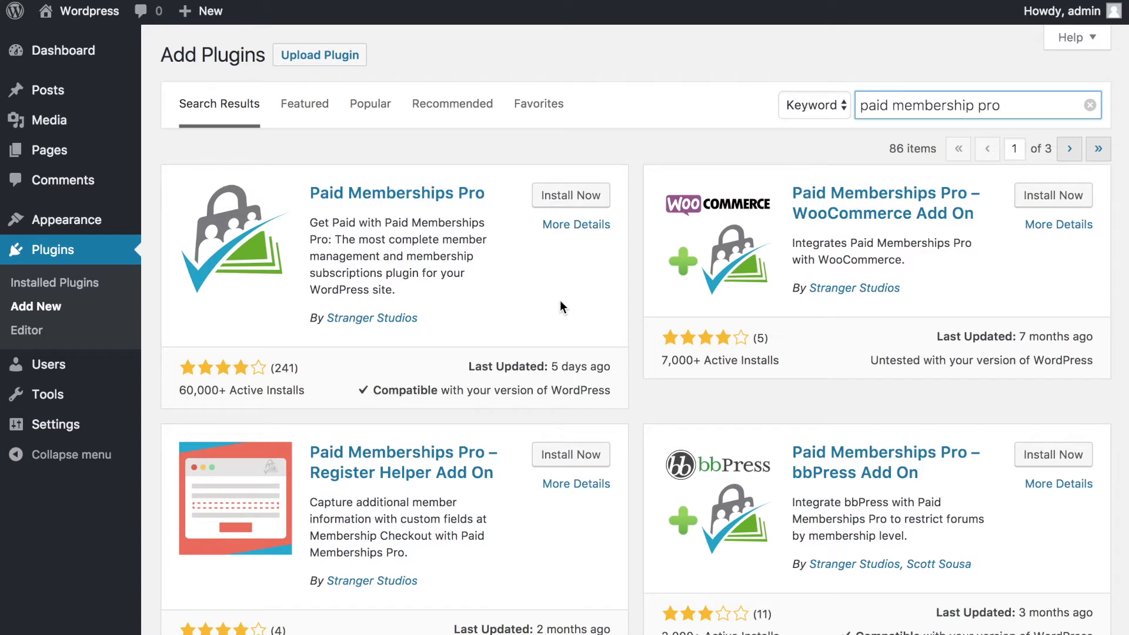
scroll(560, 302, down, 5)
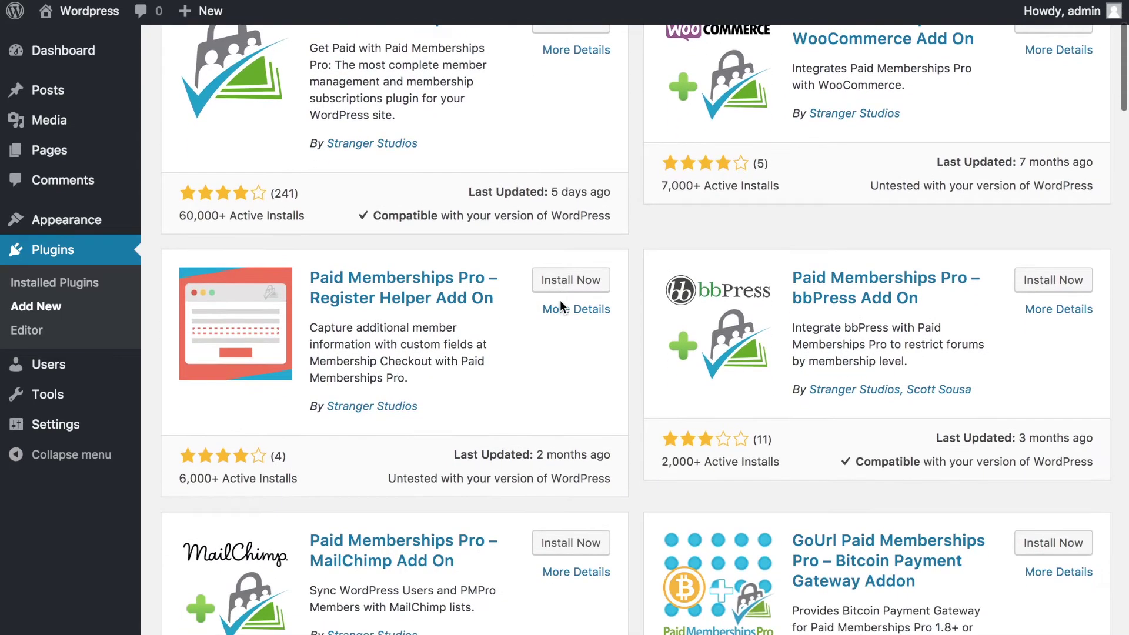
scroll(560, 300, up, 5)
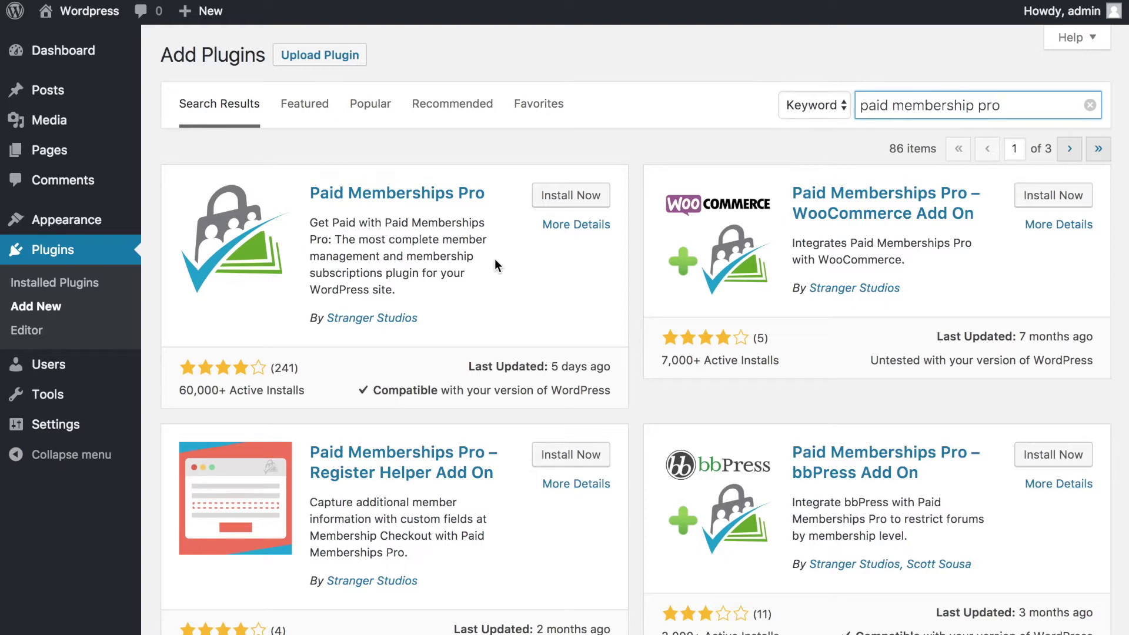
Read through Paid Memberships Pro's More Details window: version 1.9.4, 60,000+ installs, 4-star rating
click(579, 225)
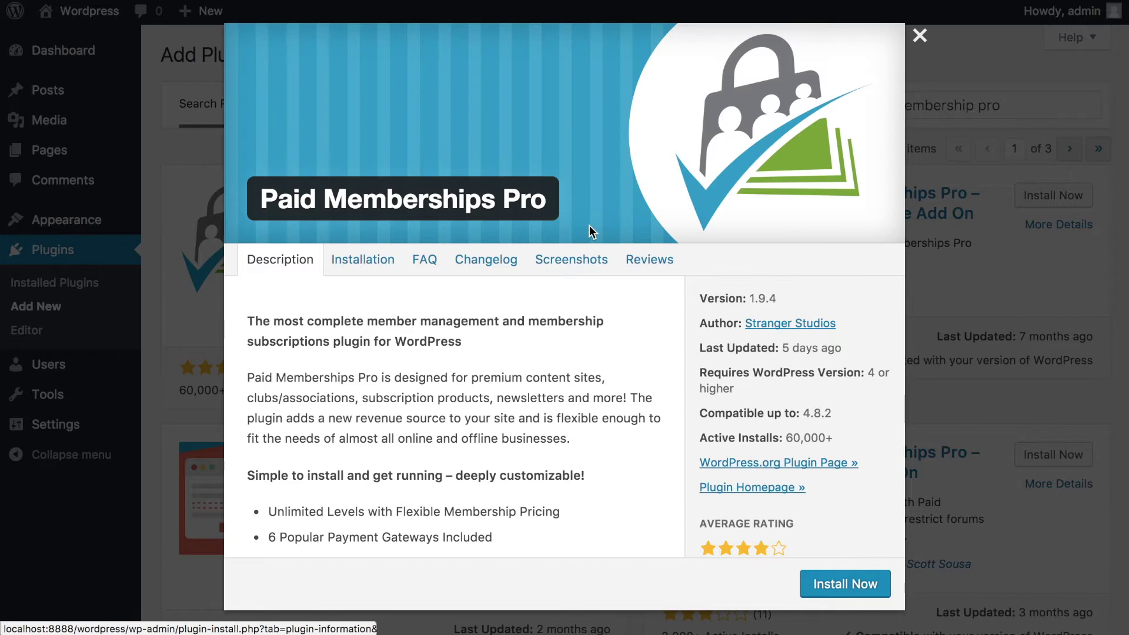
scroll(590, 229, down, 3)
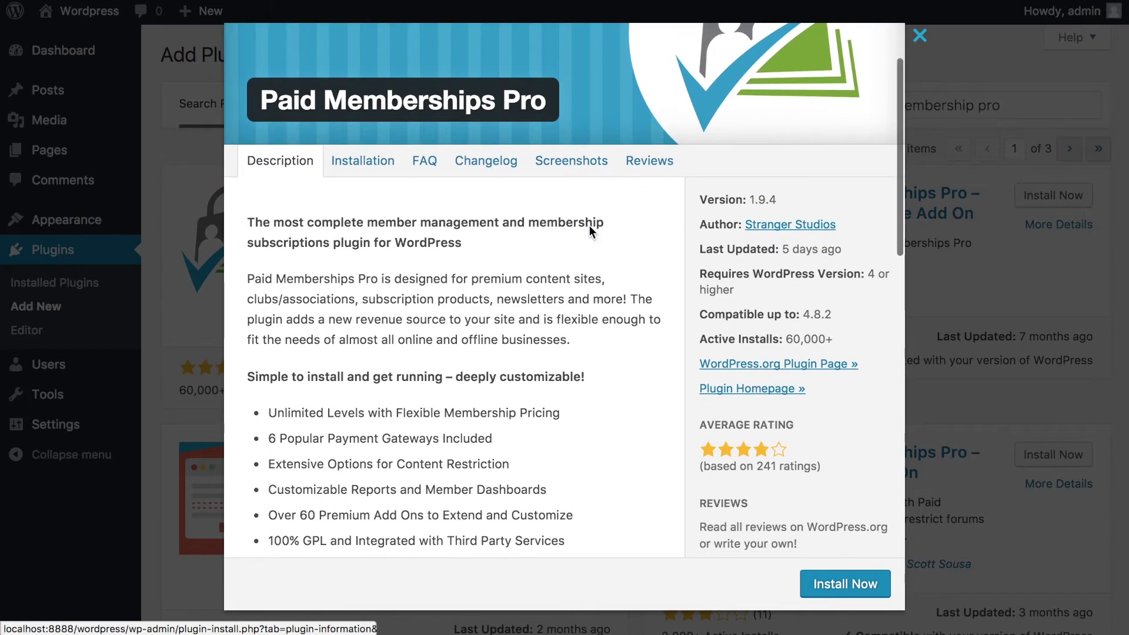
scroll(590, 231, down, 2)
scroll(590, 230, down, 1)
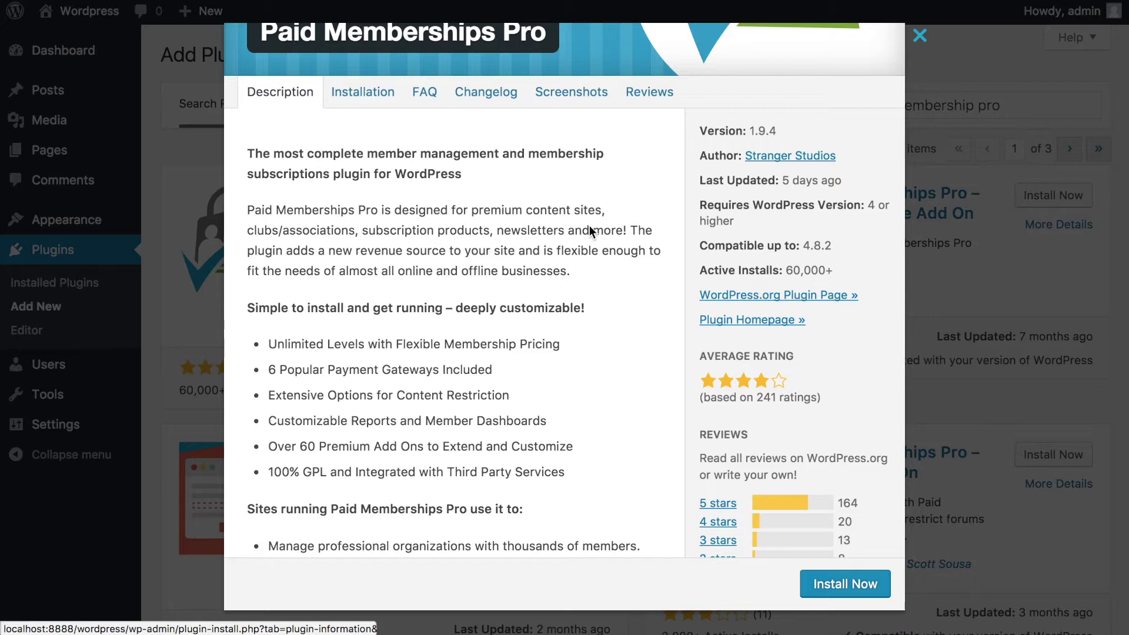
scroll(589, 226, down, 1)
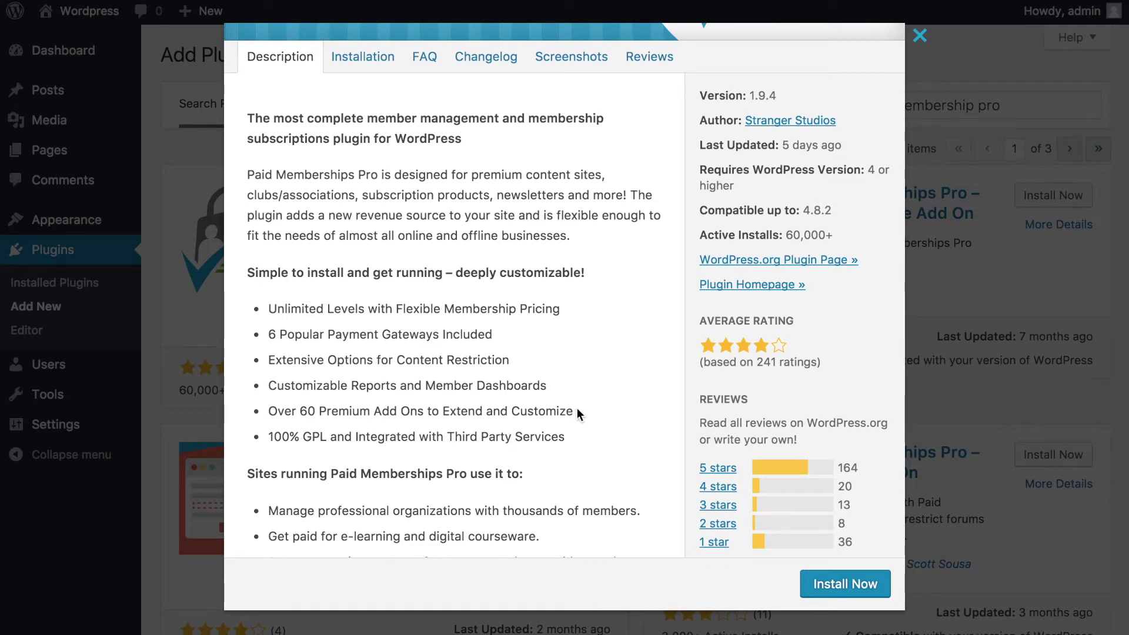
scroll(577, 407, down, 5)
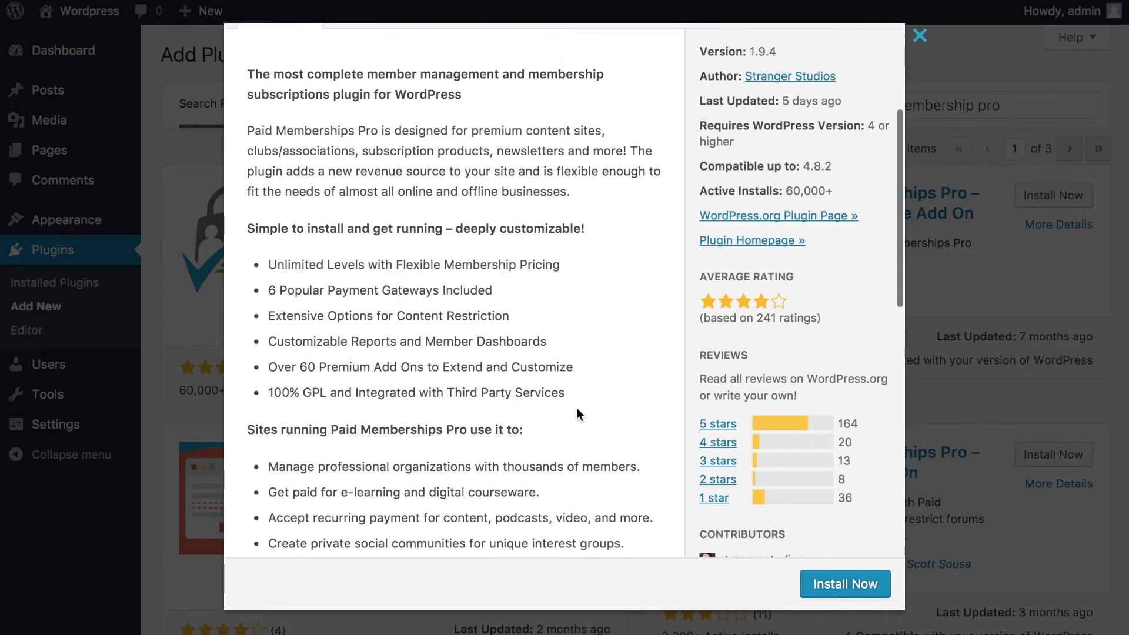
scroll(577, 407, down, 2)
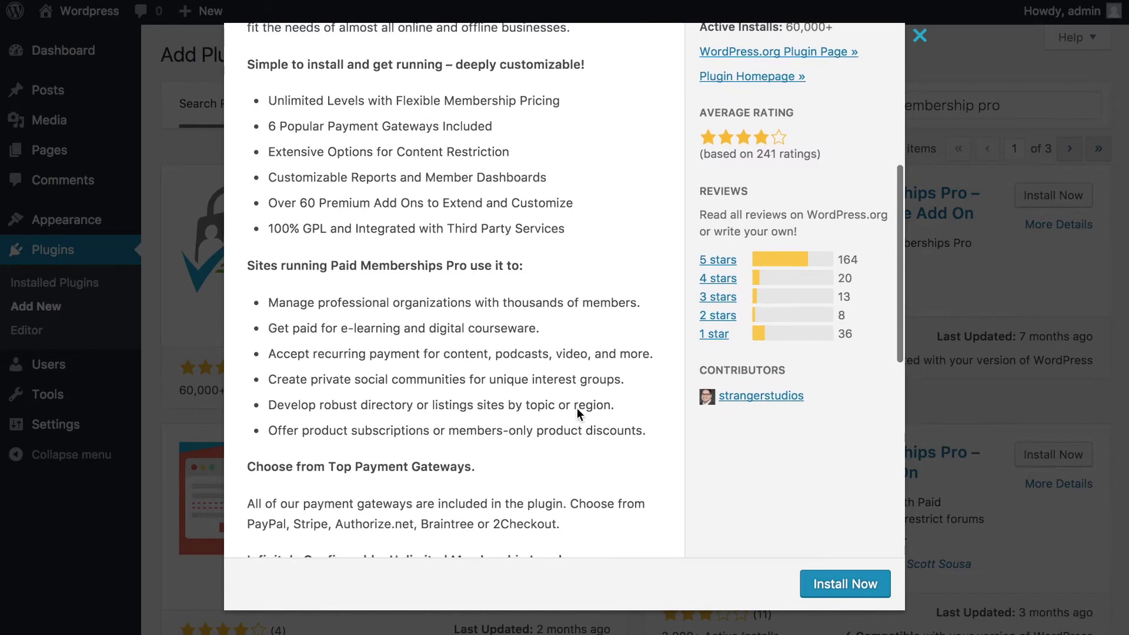
scroll(577, 408, up, 10)
scroll(577, 408, up, 2)
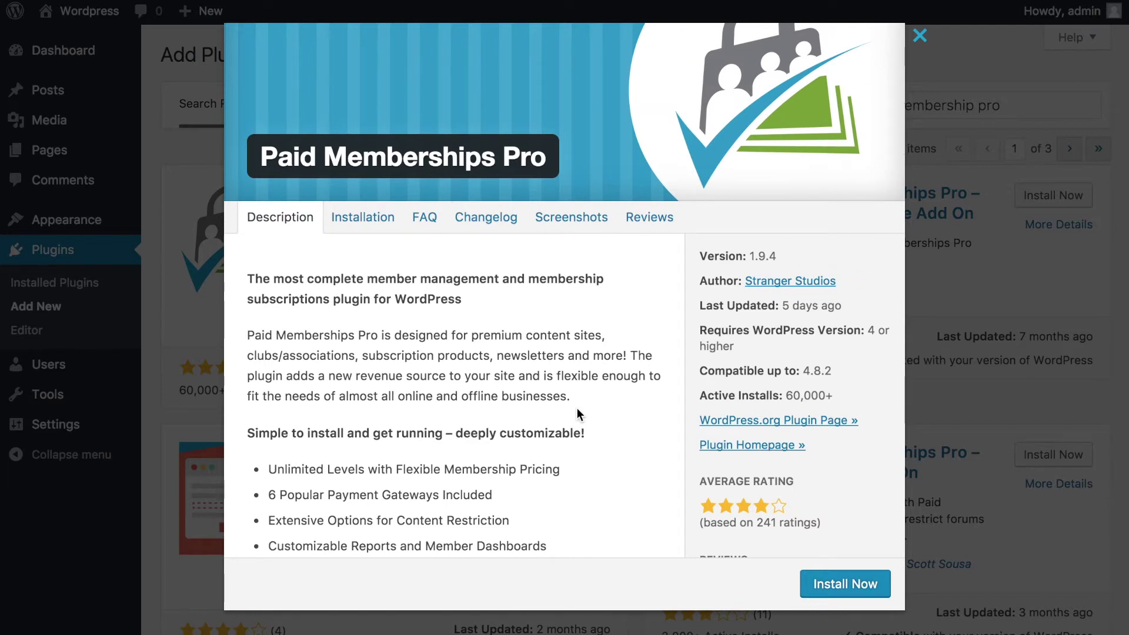
scroll(655, 316, up, 2)
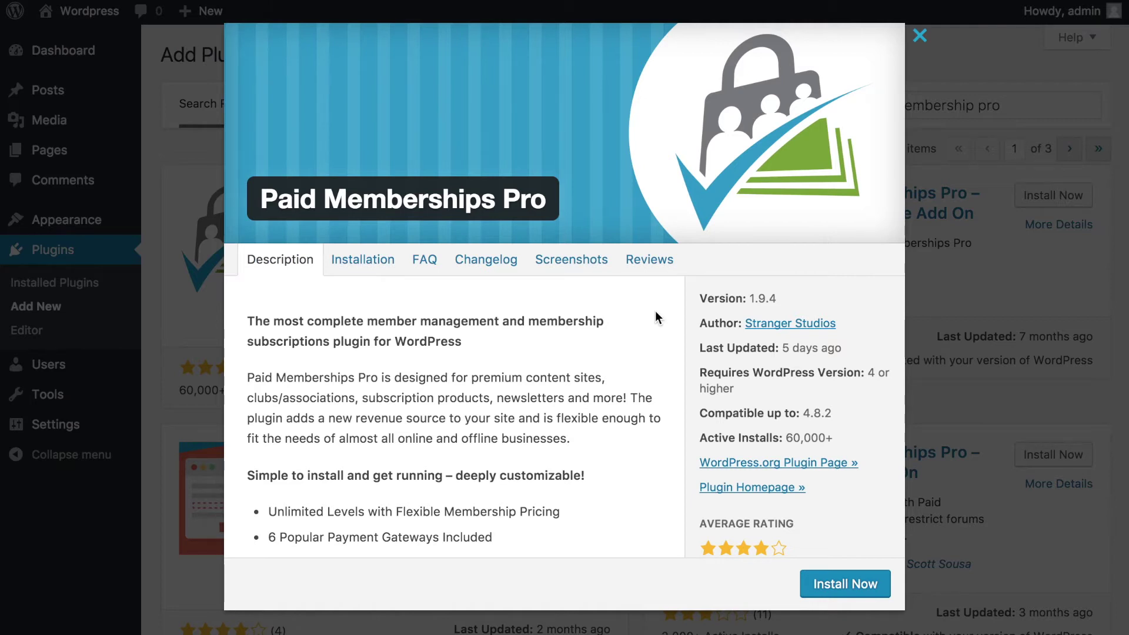
Close the plugin details and visit the Dashboard and Installed Plugins pages
click(920, 36)
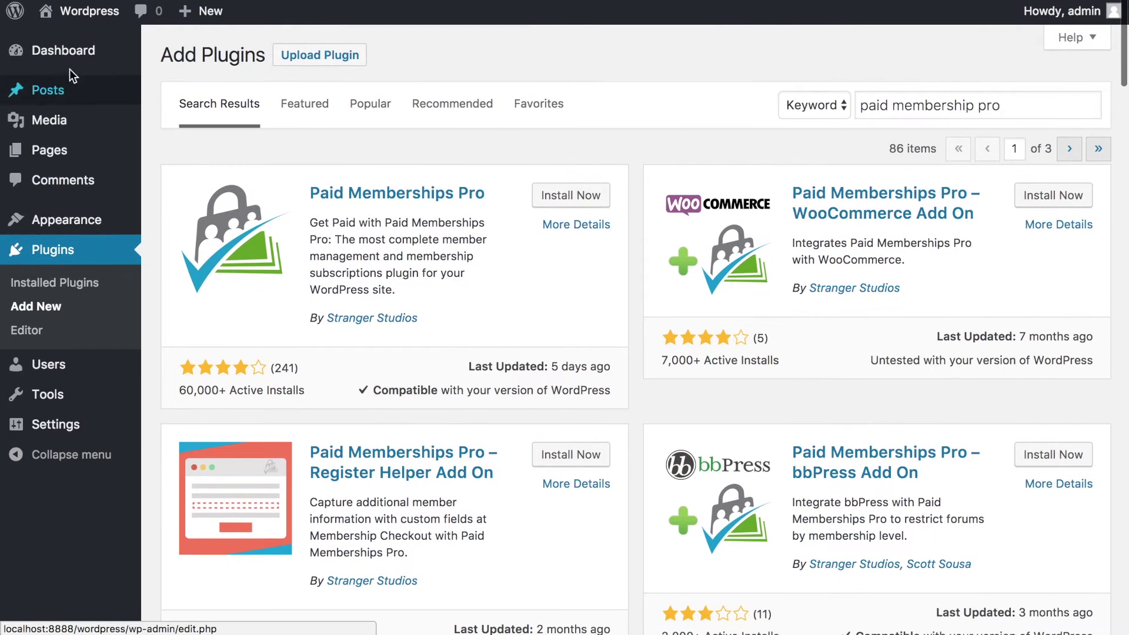
mouse_move(77, 62)
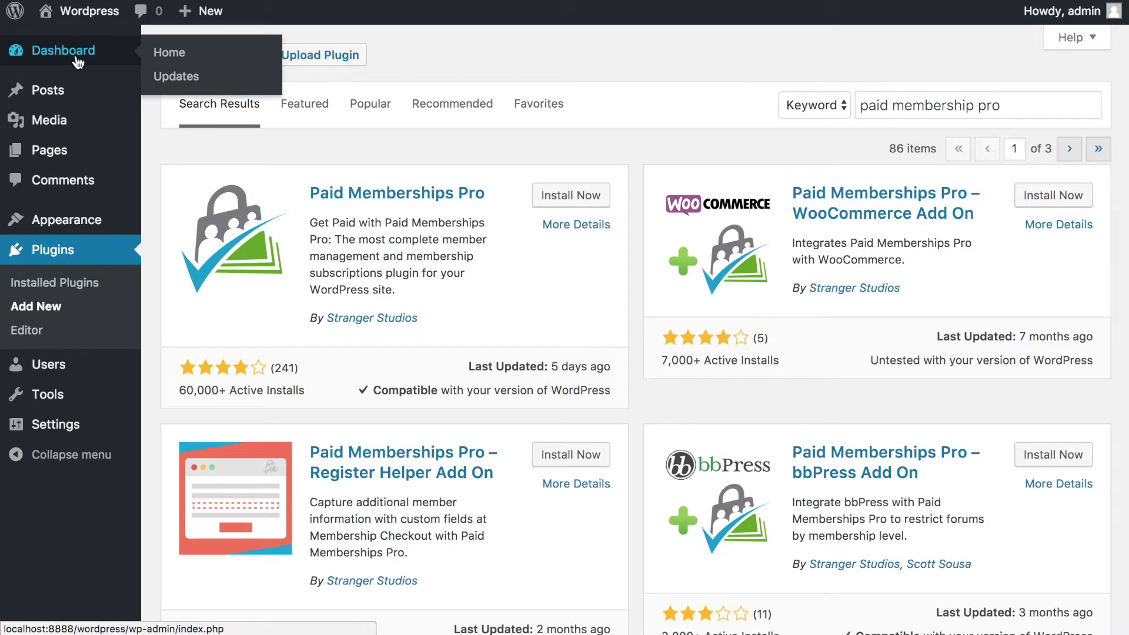
click(77, 62)
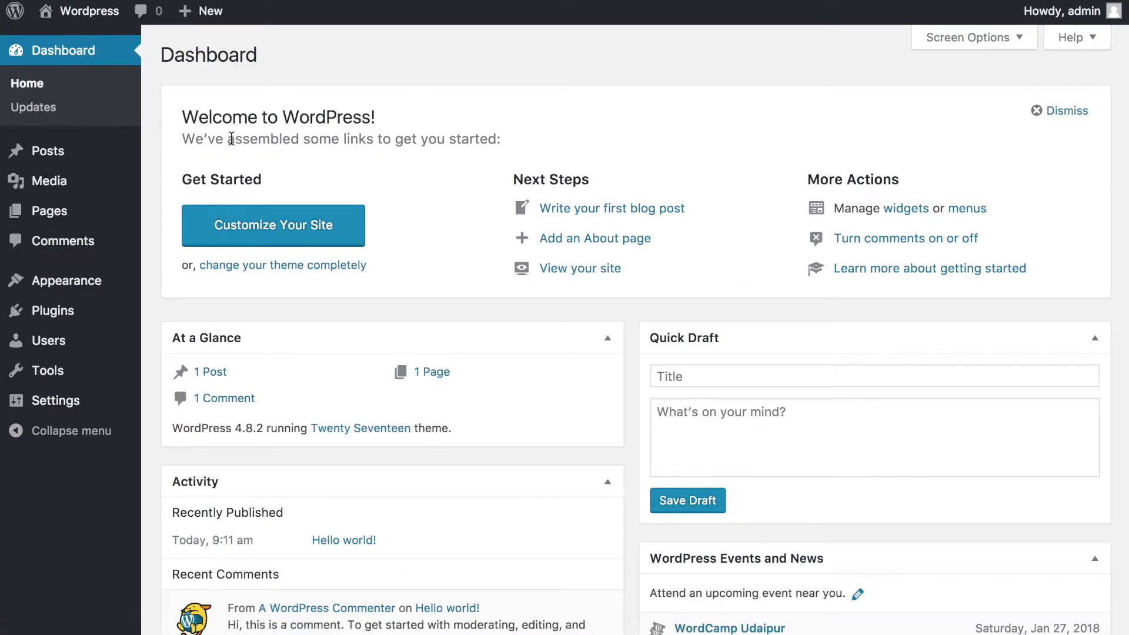
mouse_move(60, 356)
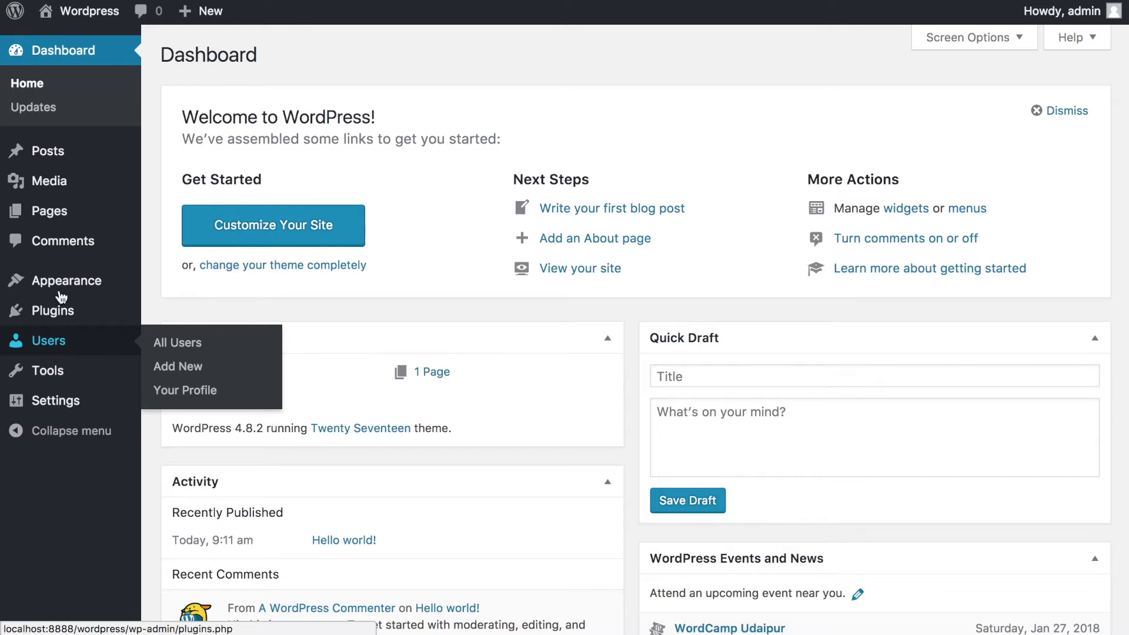
click(63, 311)
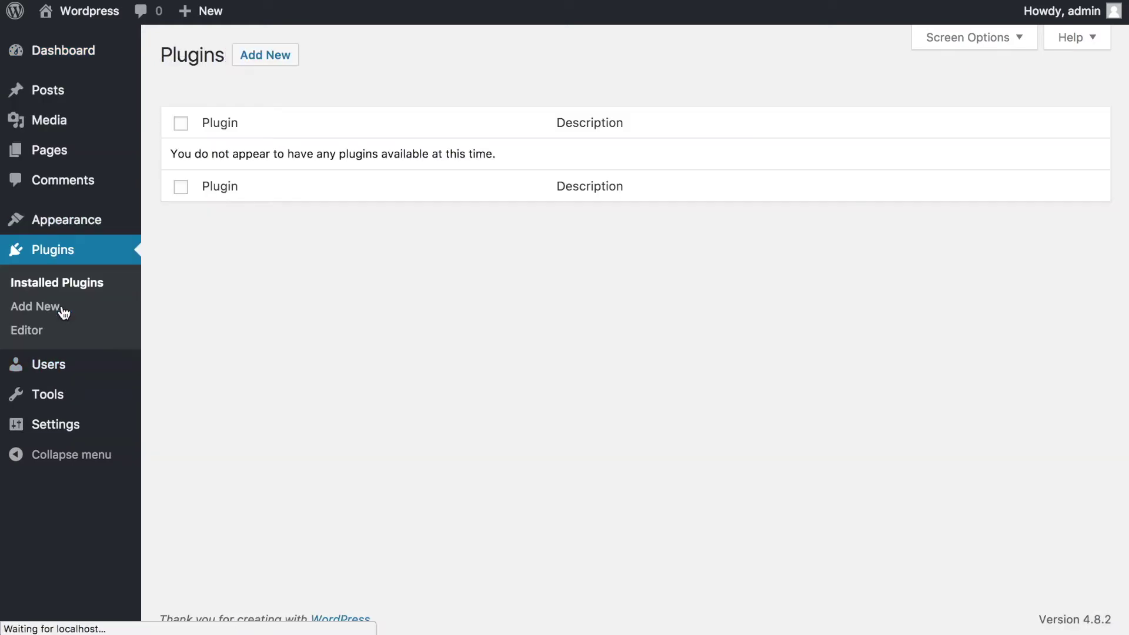
Browse All Posts and General Settings, then return to Plugins and Add New
click(94, 102)
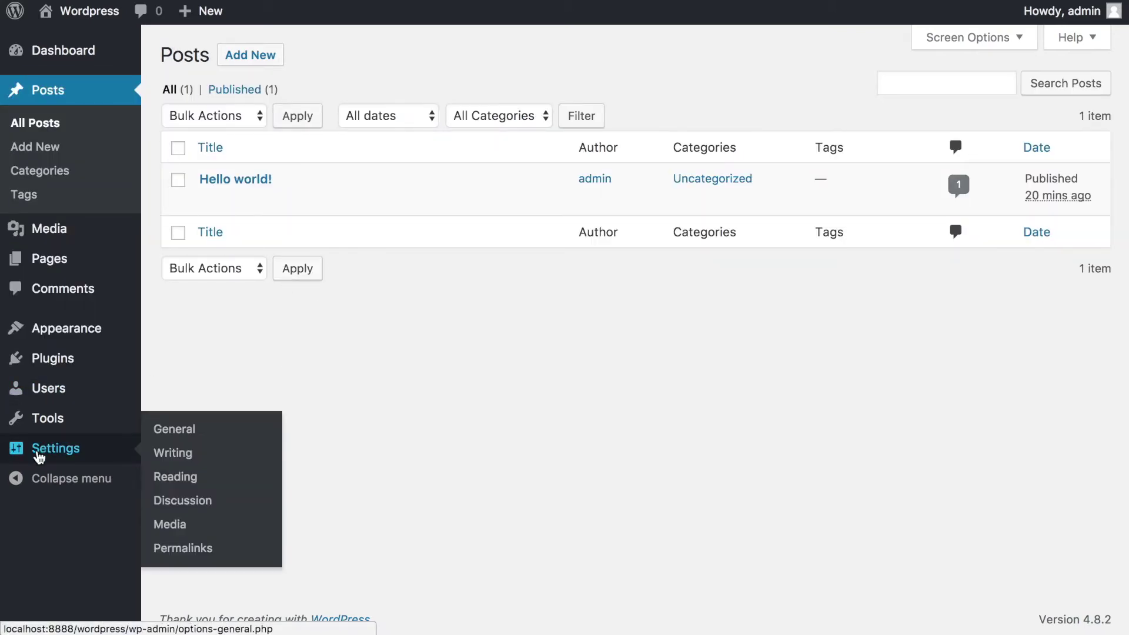
click(42, 454)
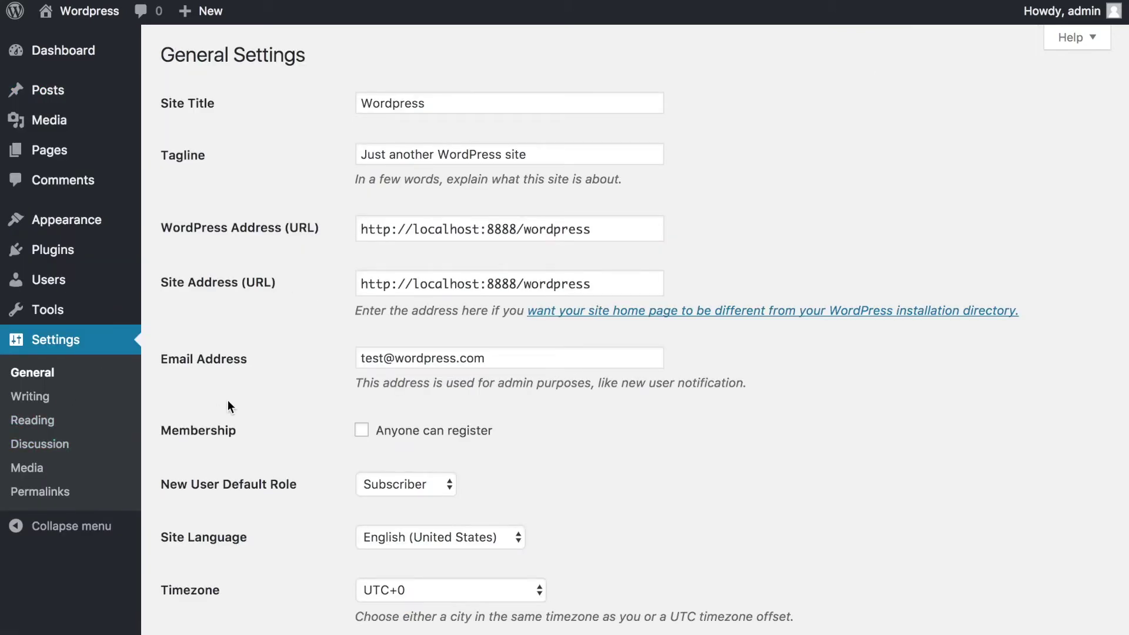
scroll(228, 405, down, 6)
scroll(228, 404, down, 3)
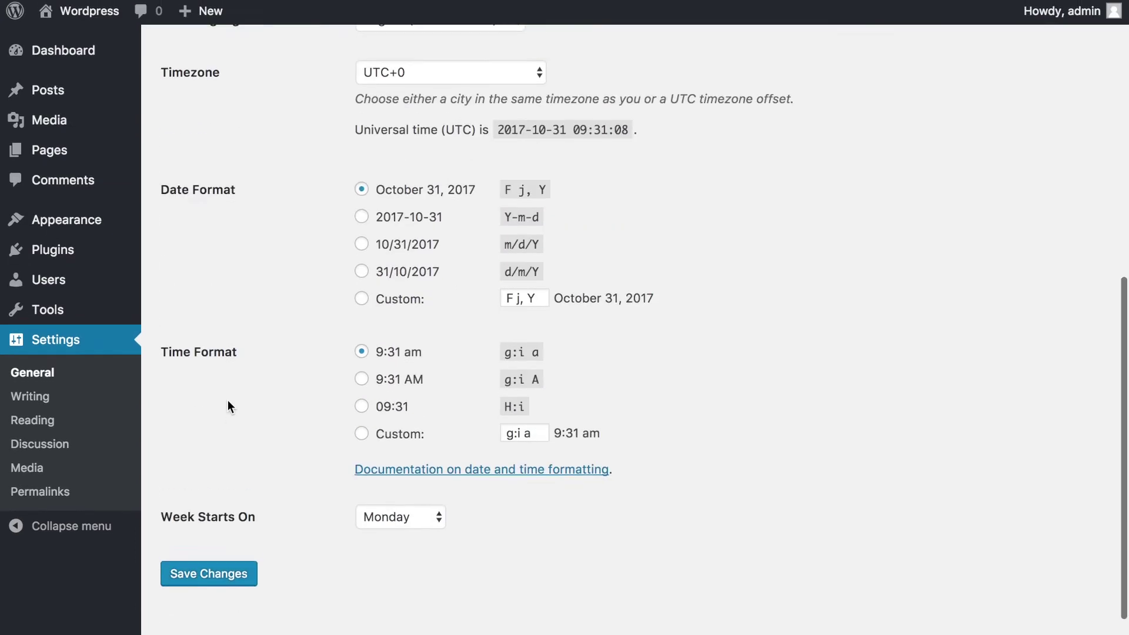
scroll(228, 405, up, 9)
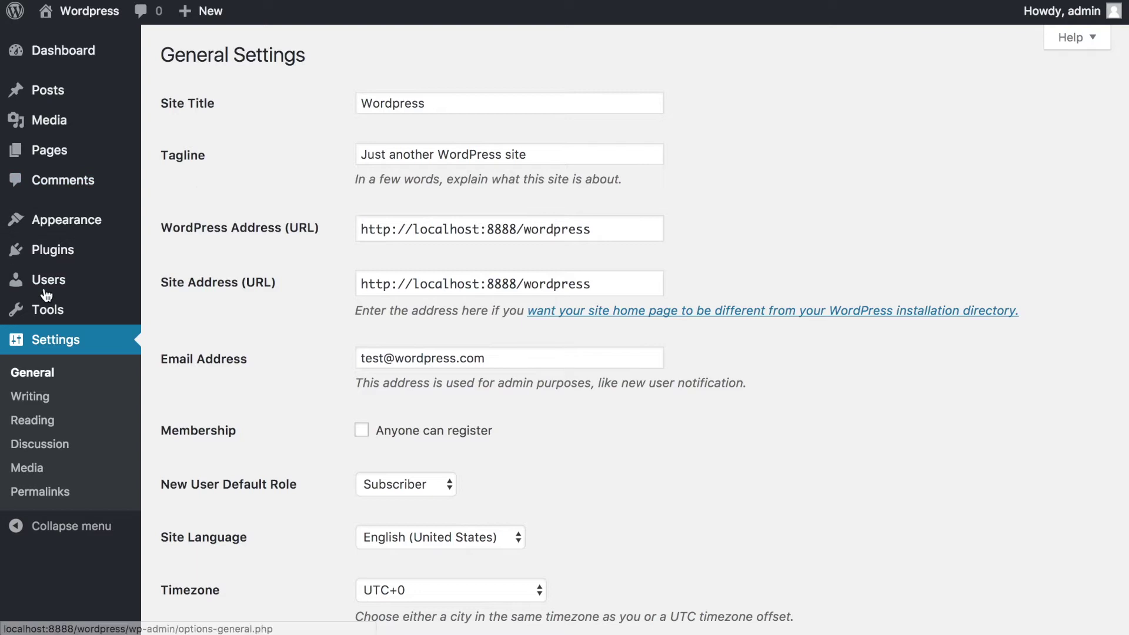
click(81, 252)
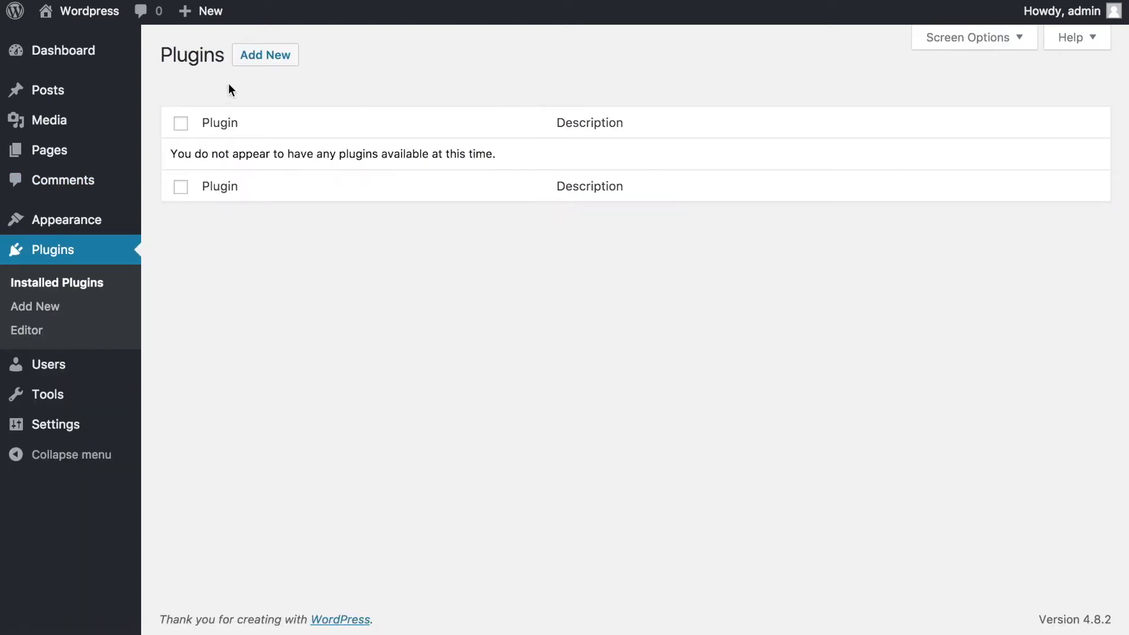
click(268, 59)
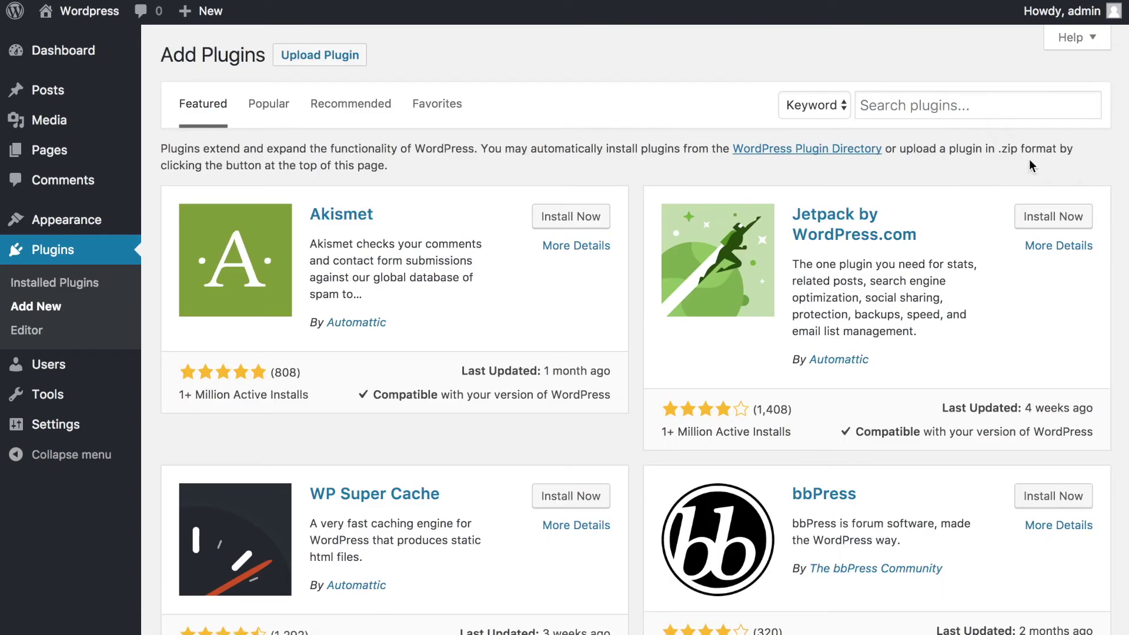
Search 'paid membership pro' again and install the Paid Memberships Pro plugin
click(966, 106)
text(paid membershi)
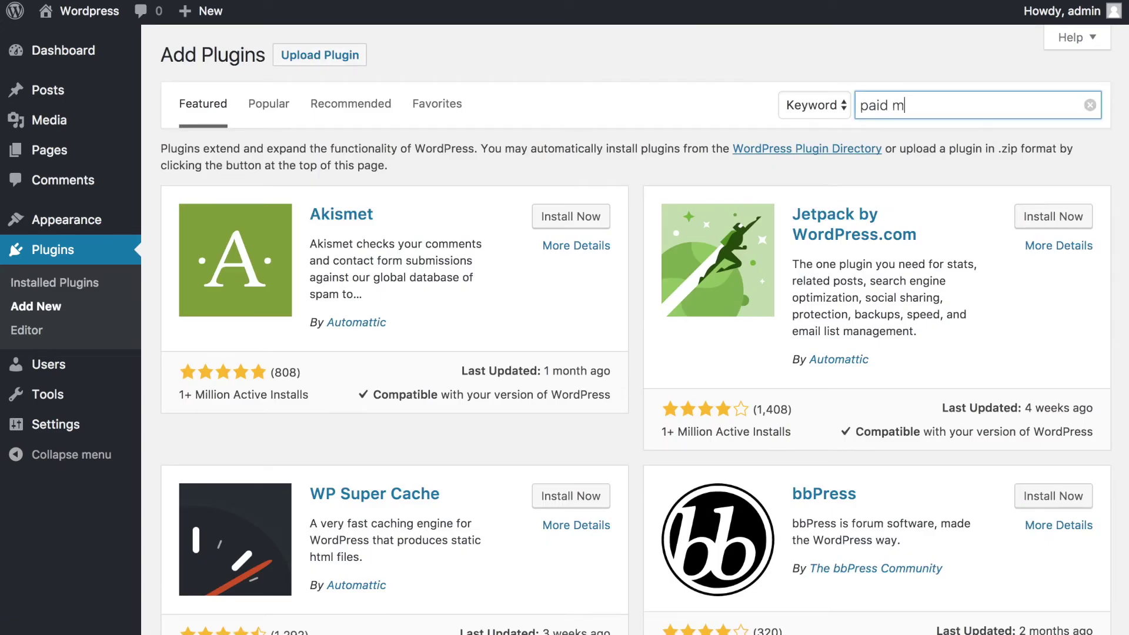
text(p pr)
key(BackSpace)
key(BackSpace)
key(BackSpace)
text(pro)
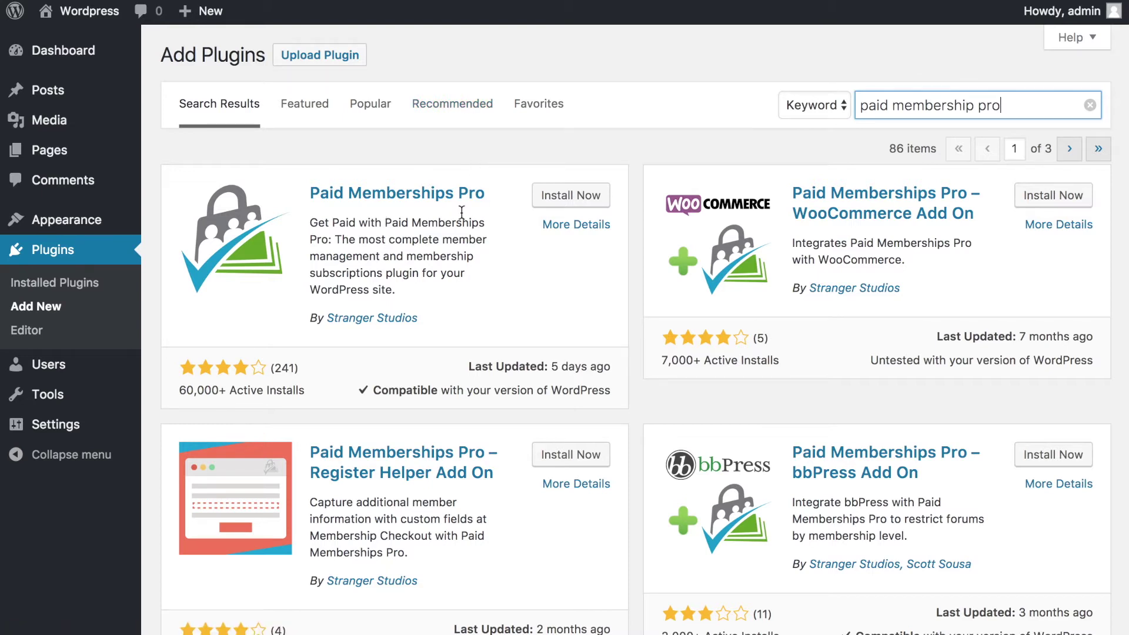
click(574, 199)
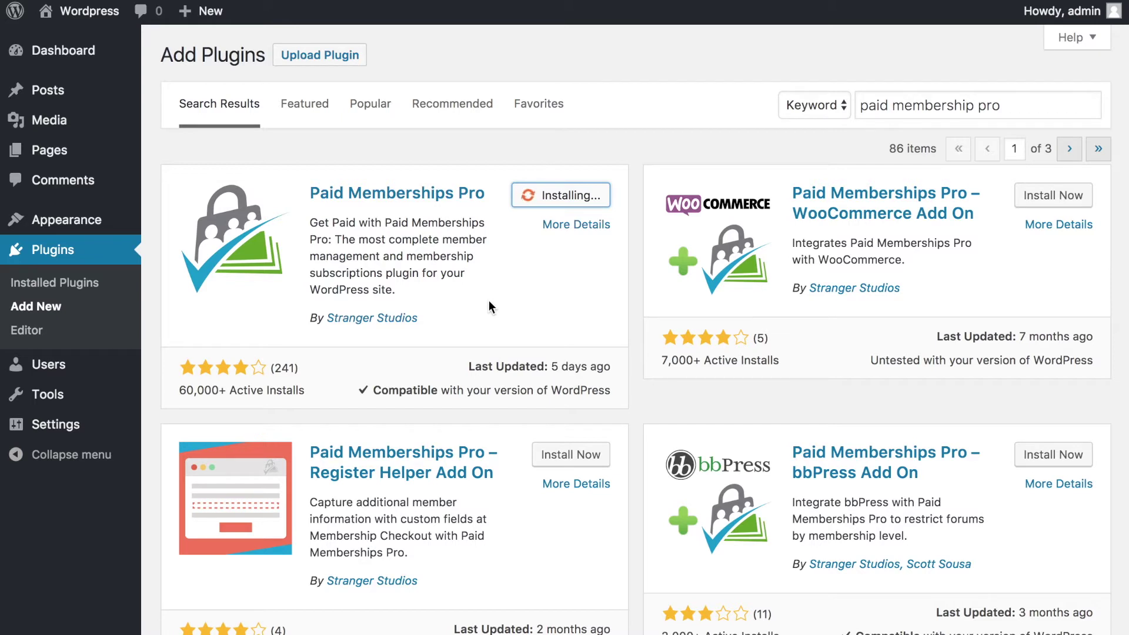
scroll(488, 301, down, 5)
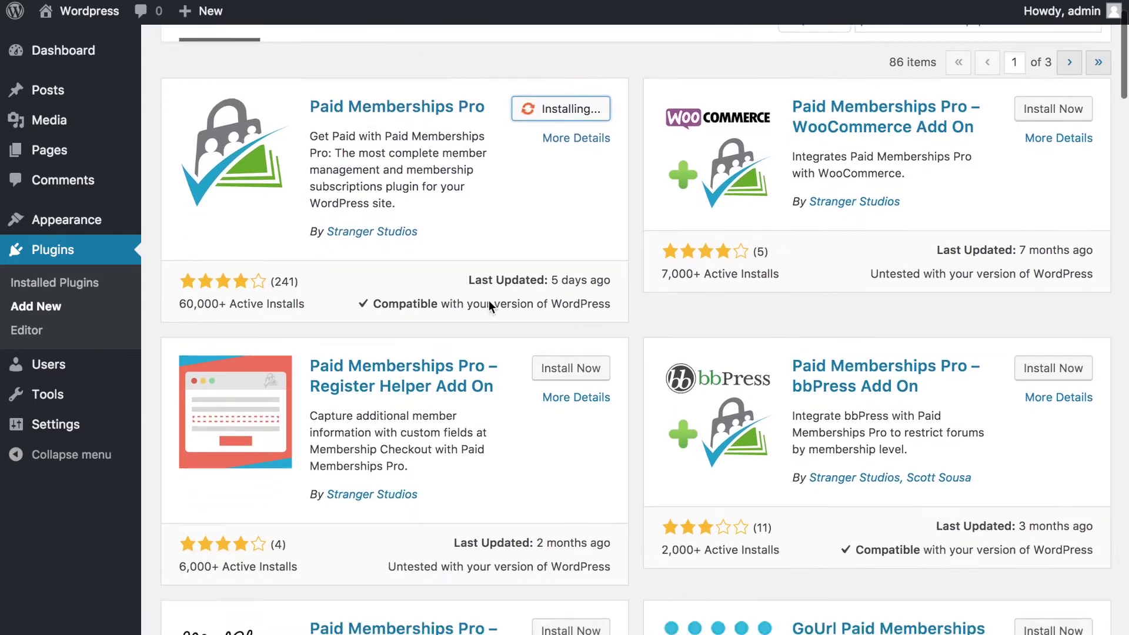
scroll(489, 302, down, 3)
scroll(489, 301, up, 8)
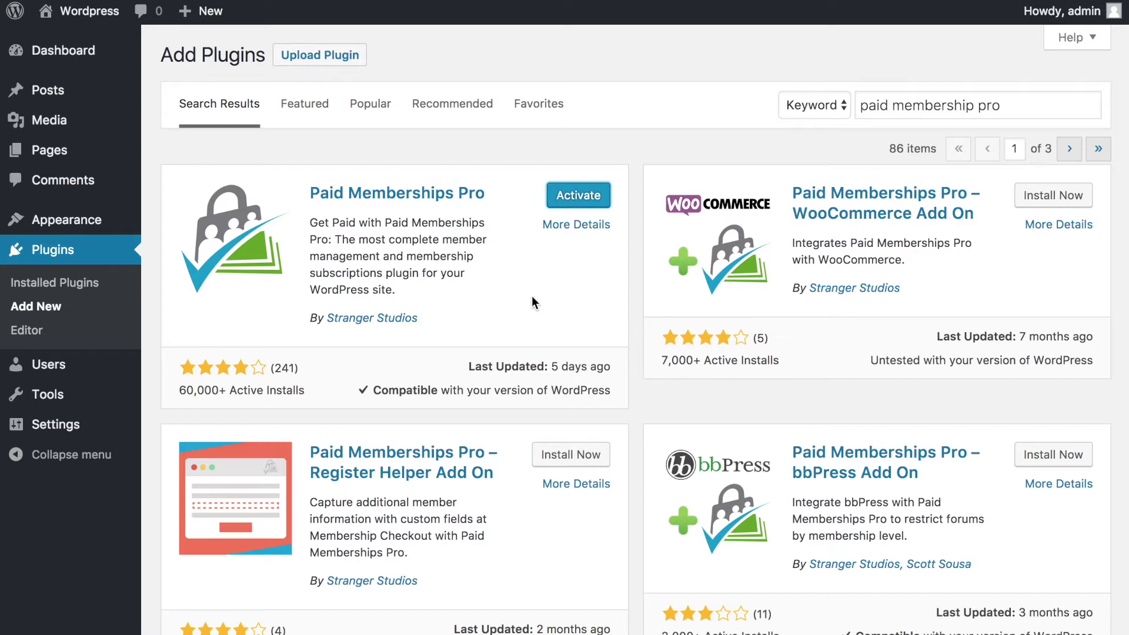
Activate Paid Memberships Pro and open its Membership Levels page from the Memberships menu
click(572, 200)
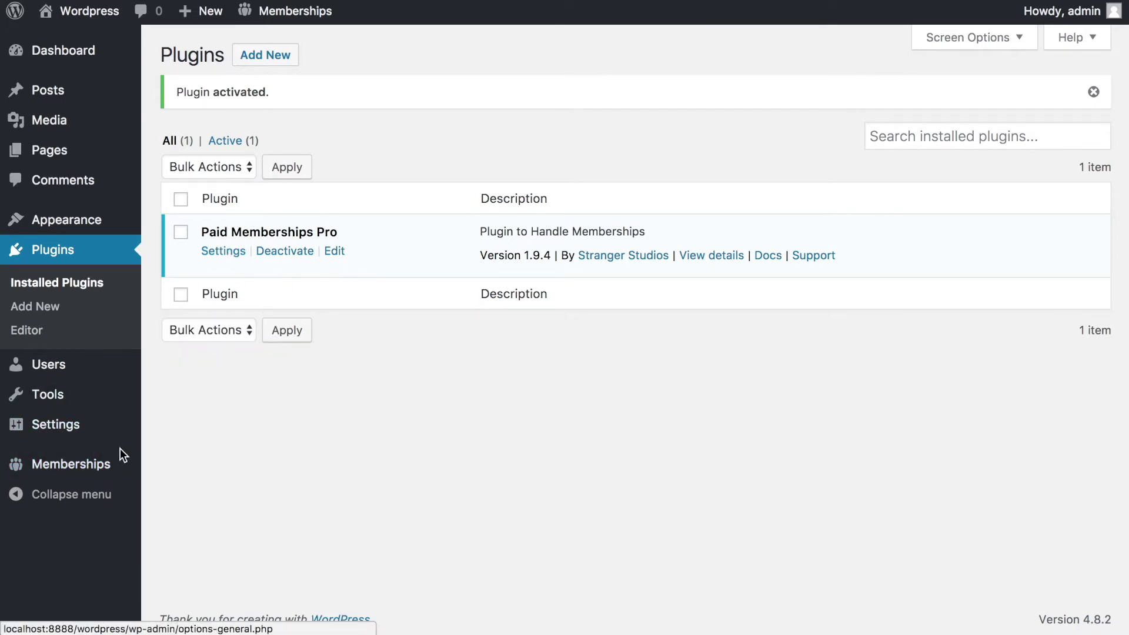
mouse_move(111, 478)
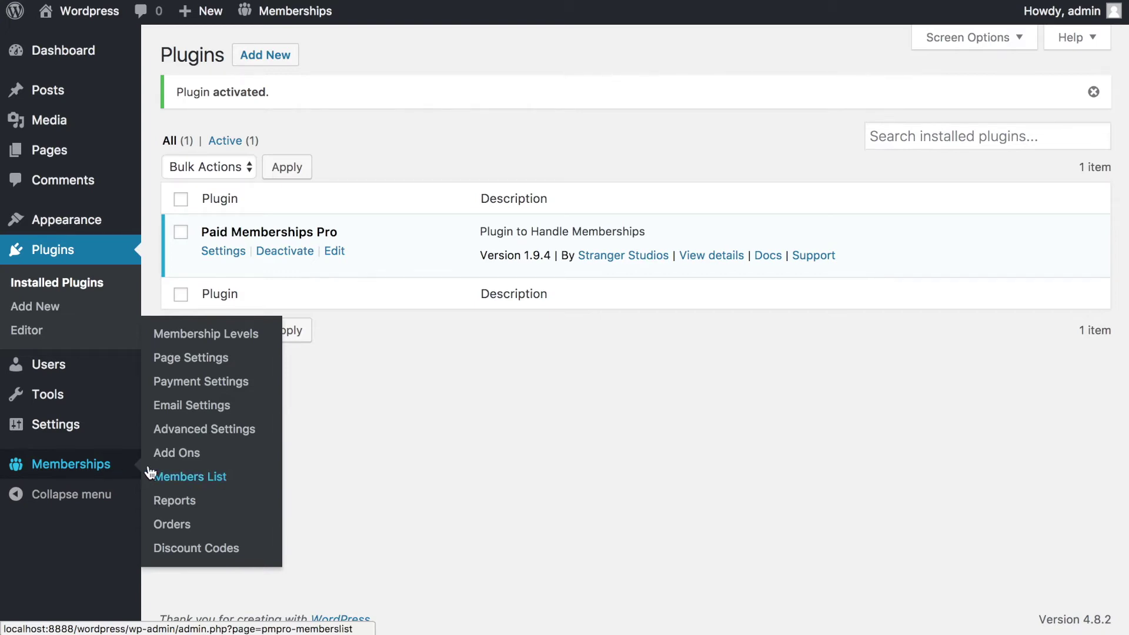
click(230, 252)
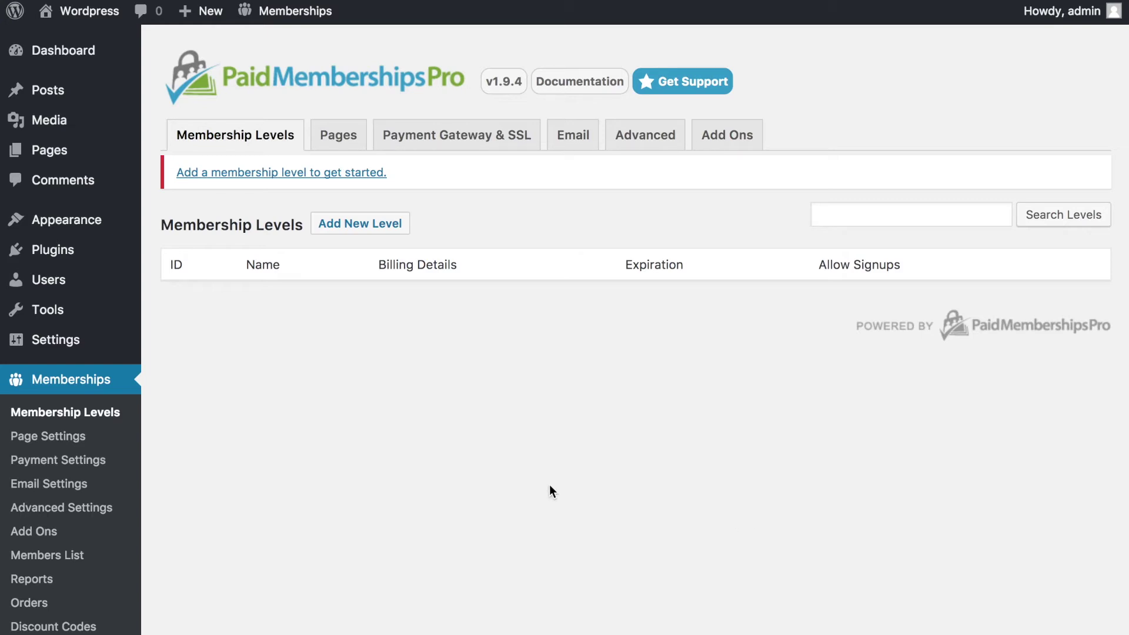
Open the Pages tab and check the unassigned Account and Billing Information page dropdowns
click(347, 136)
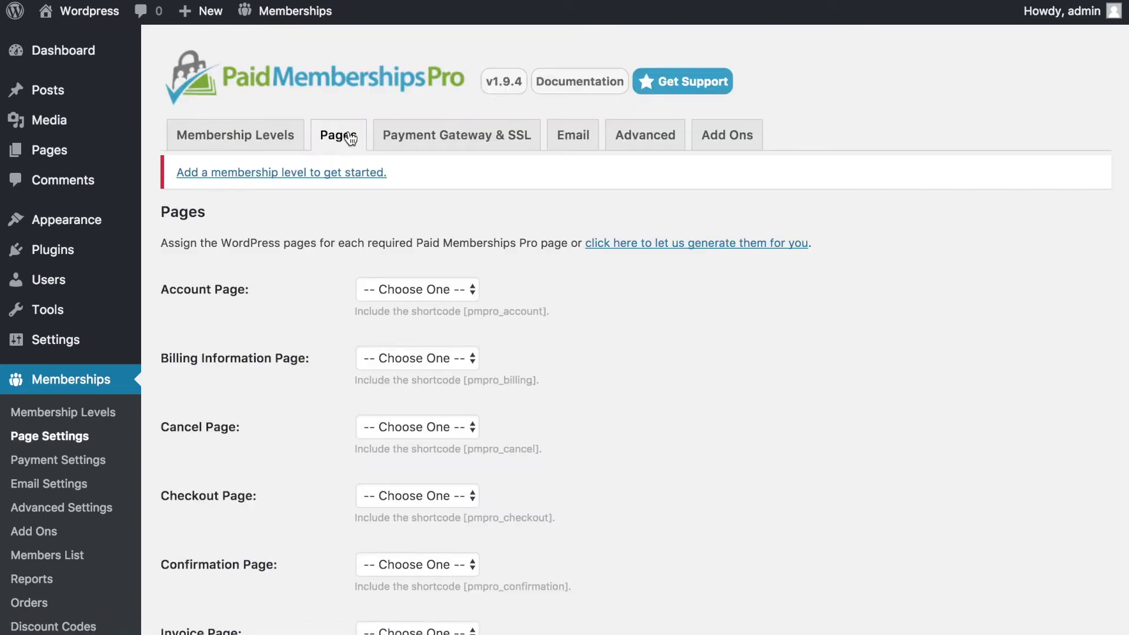
scroll(349, 232, down, 4)
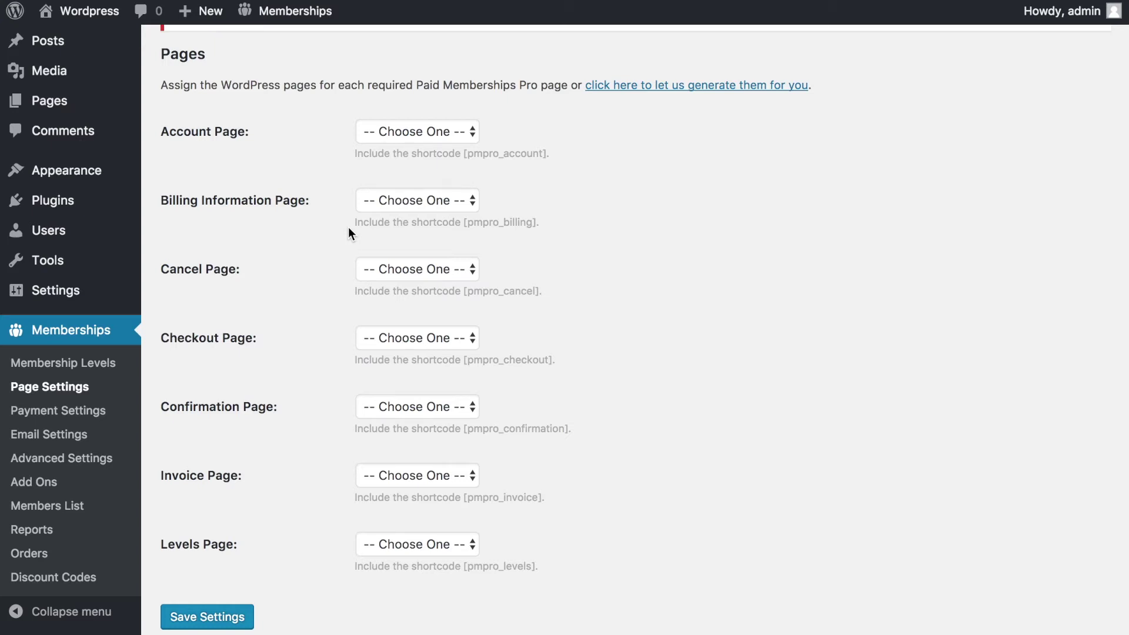
click(459, 136)
click(458, 197)
click(456, 201)
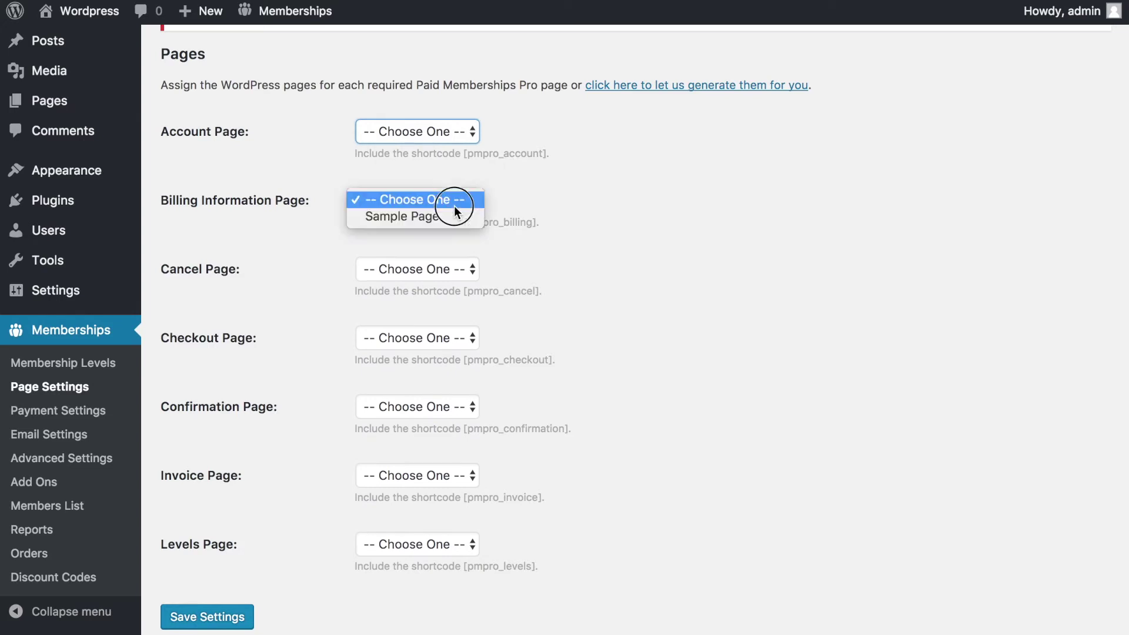
click(639, 282)
scroll(639, 280, up, 2)
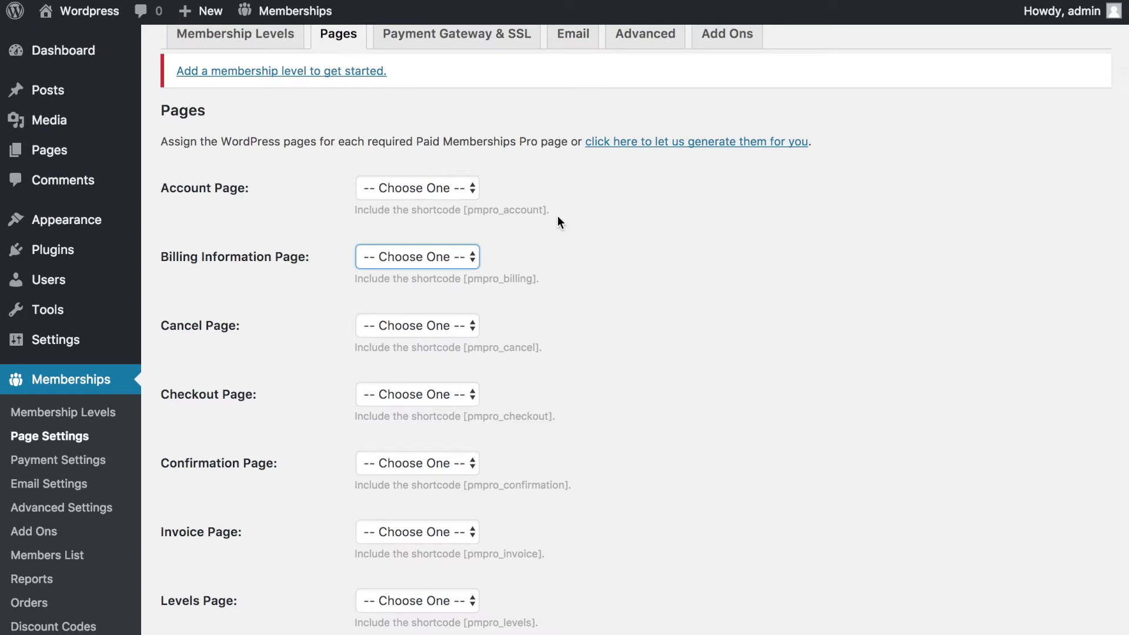
scroll(764, 272, up, 1)
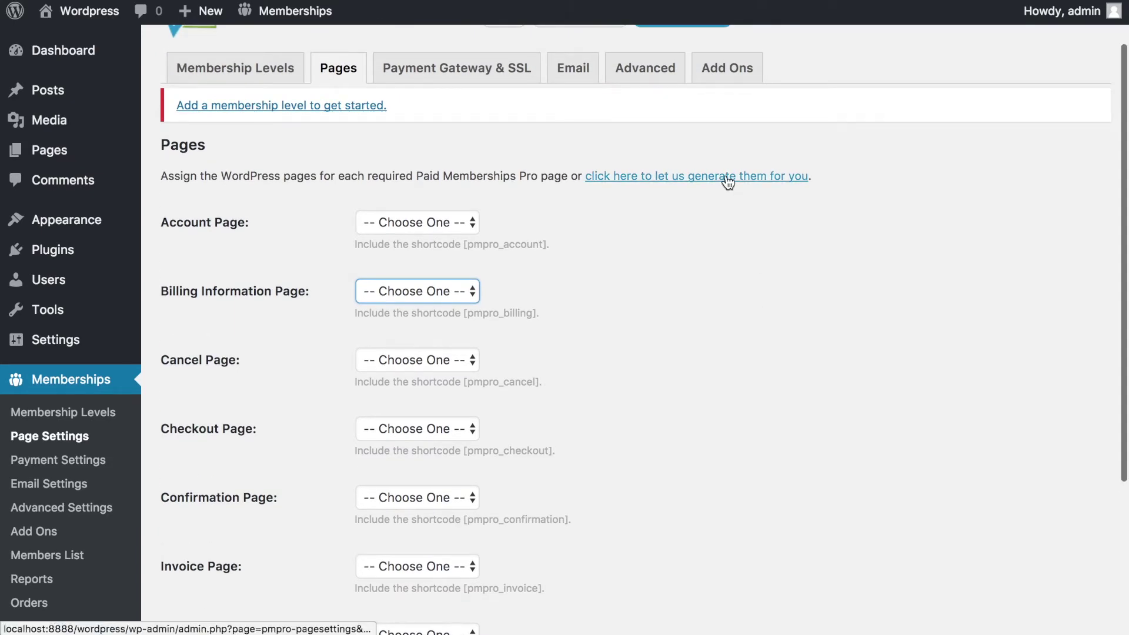
Let Paid Memberships Pro generate and assign all its required membership pages
click(728, 177)
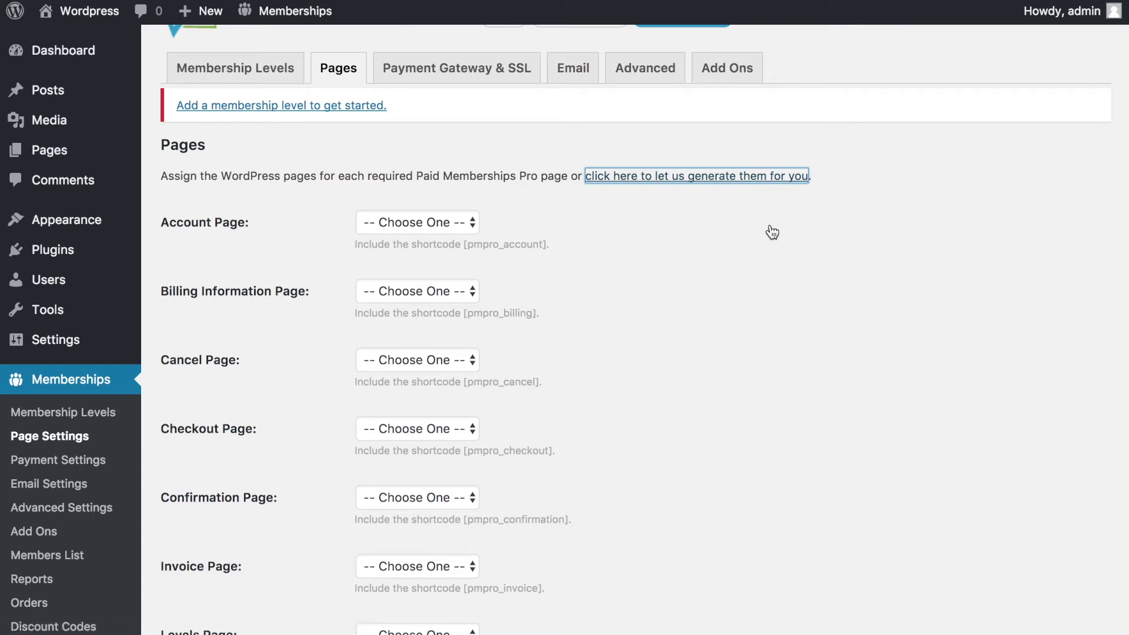
scroll(771, 230, down, 4)
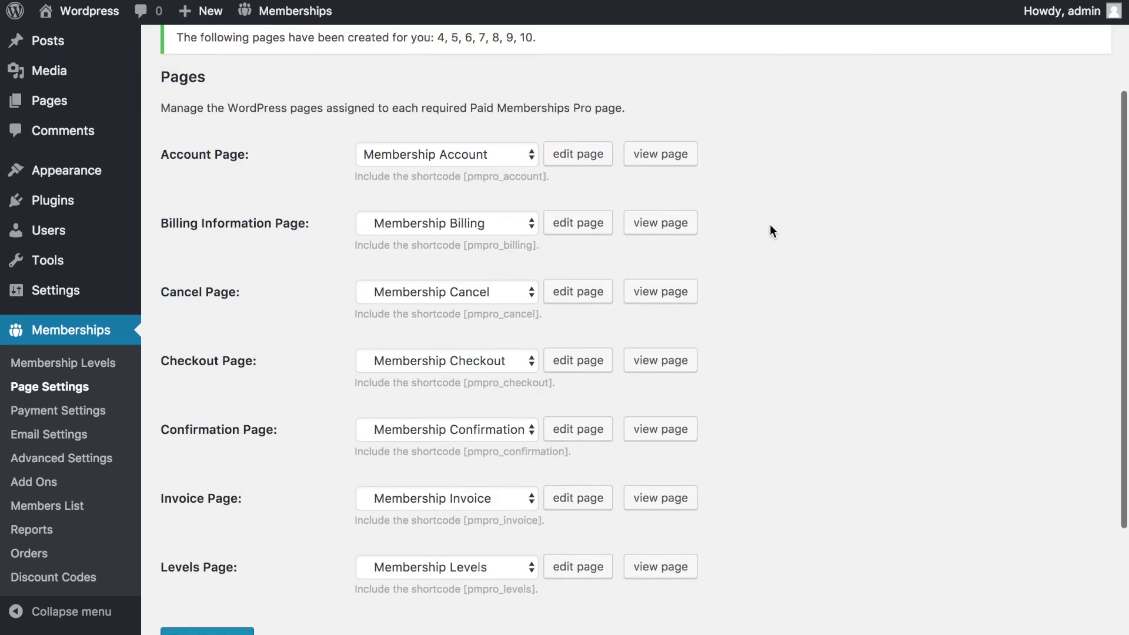
scroll(771, 229, up, 2)
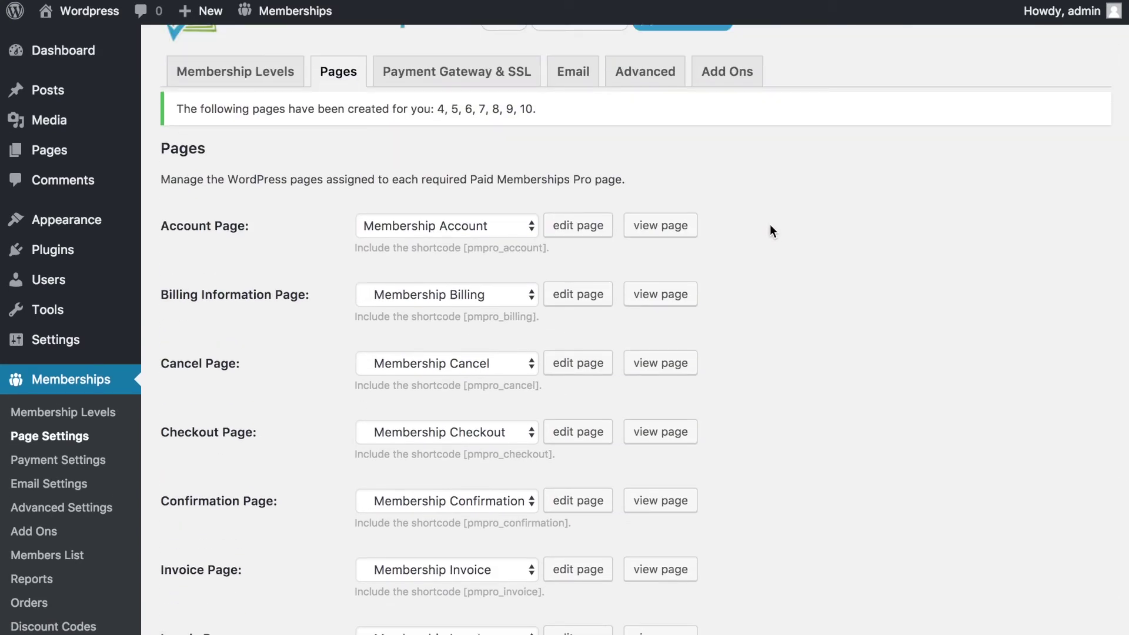
scroll(770, 225, down, 1)
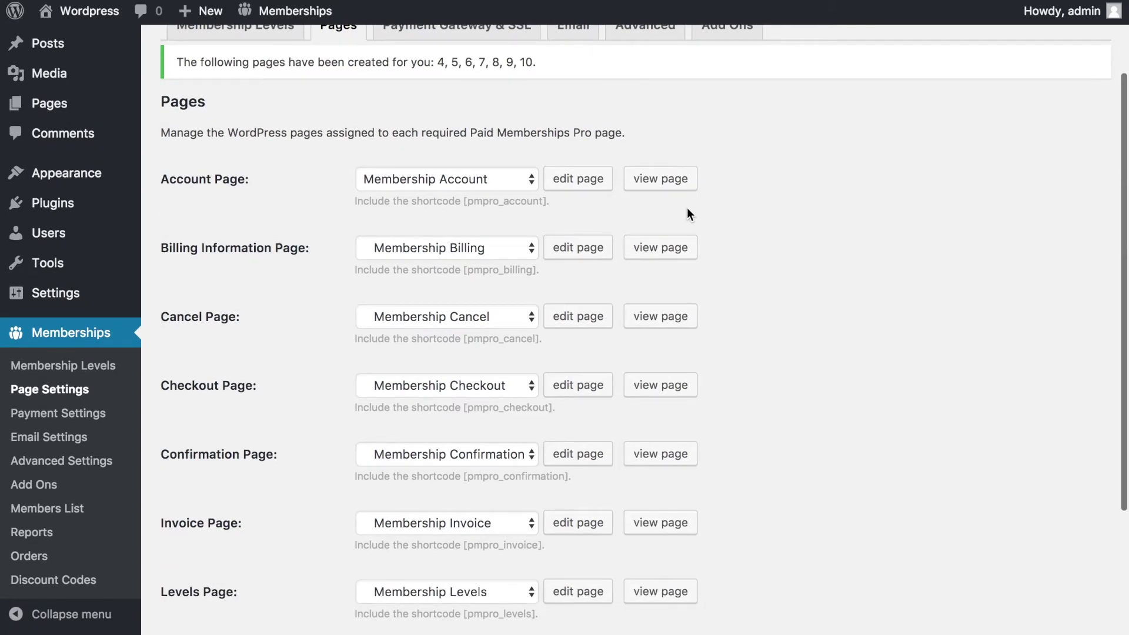
Preview the generated Account page, return to Page Settings, and save them
click(661, 181)
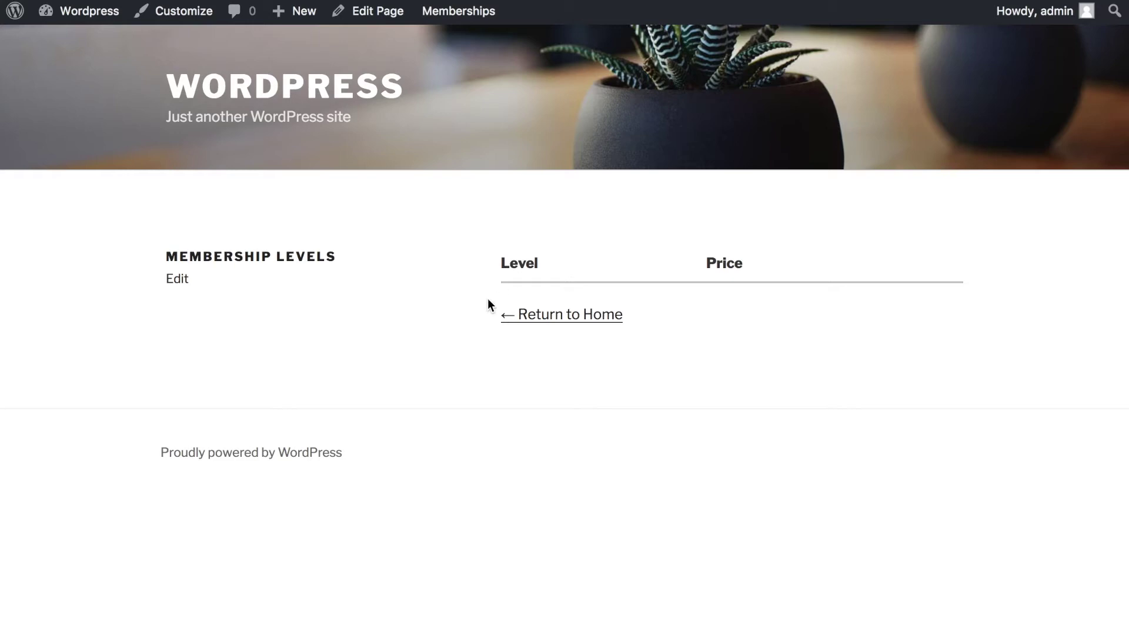
mouse_move(476, 3)
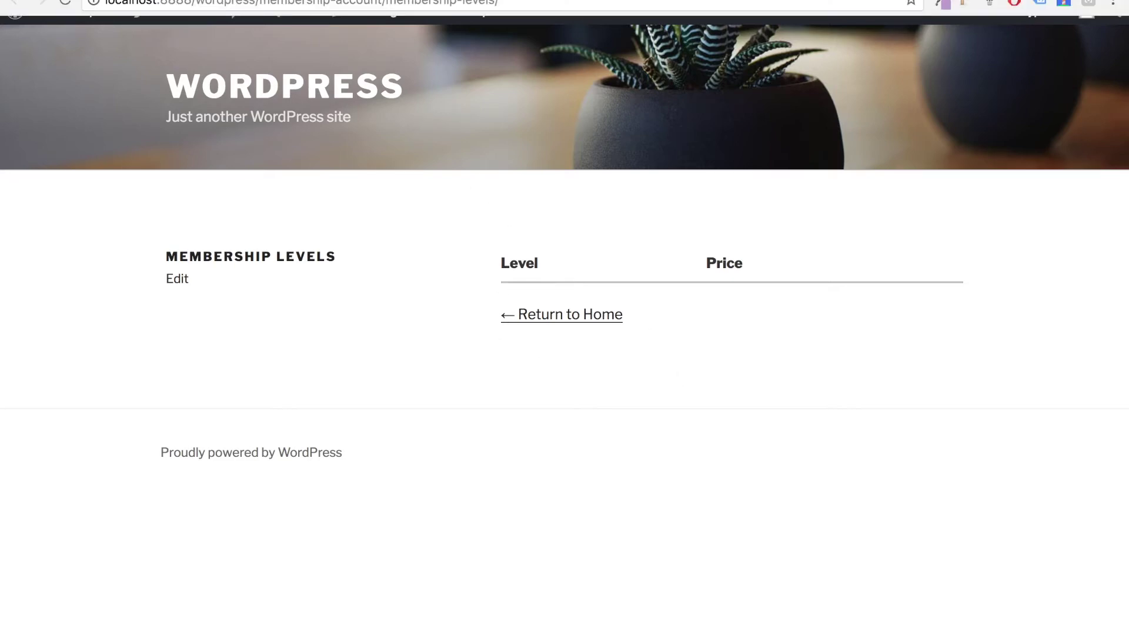
key(super+bracketleft)
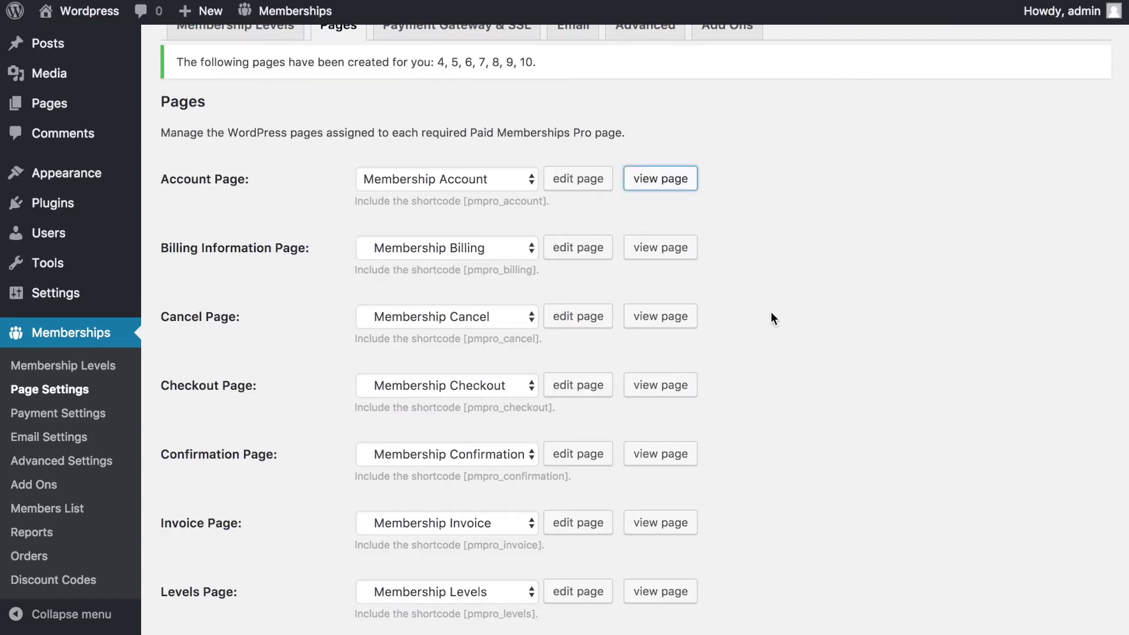
scroll(771, 311, down, 3)
scroll(771, 321, up, 5)
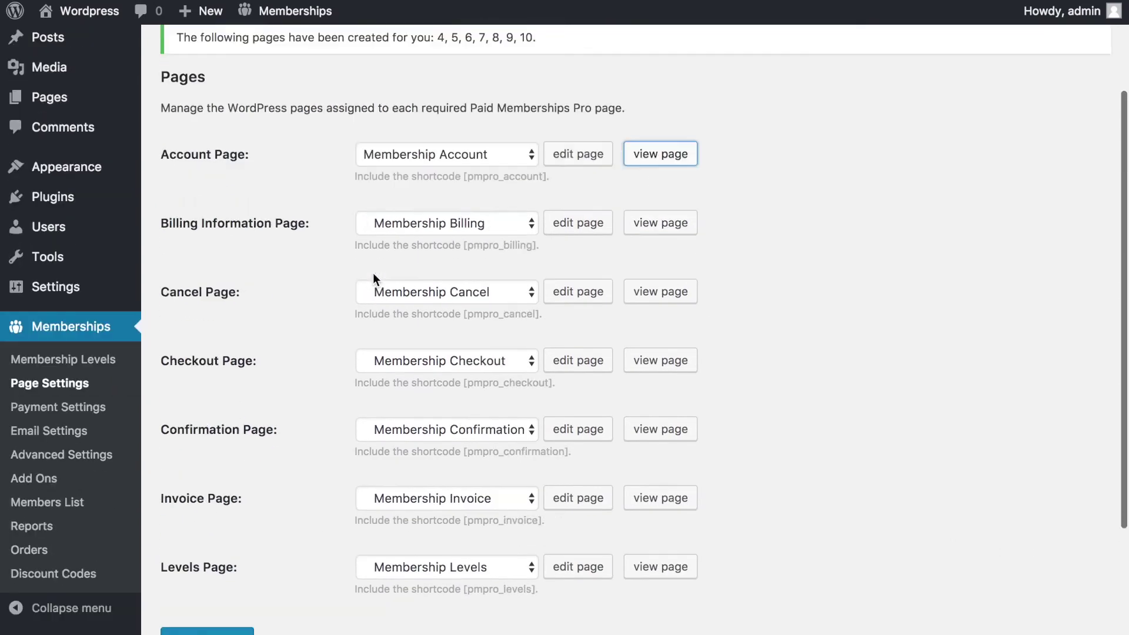
scroll(517, 277, down, 6)
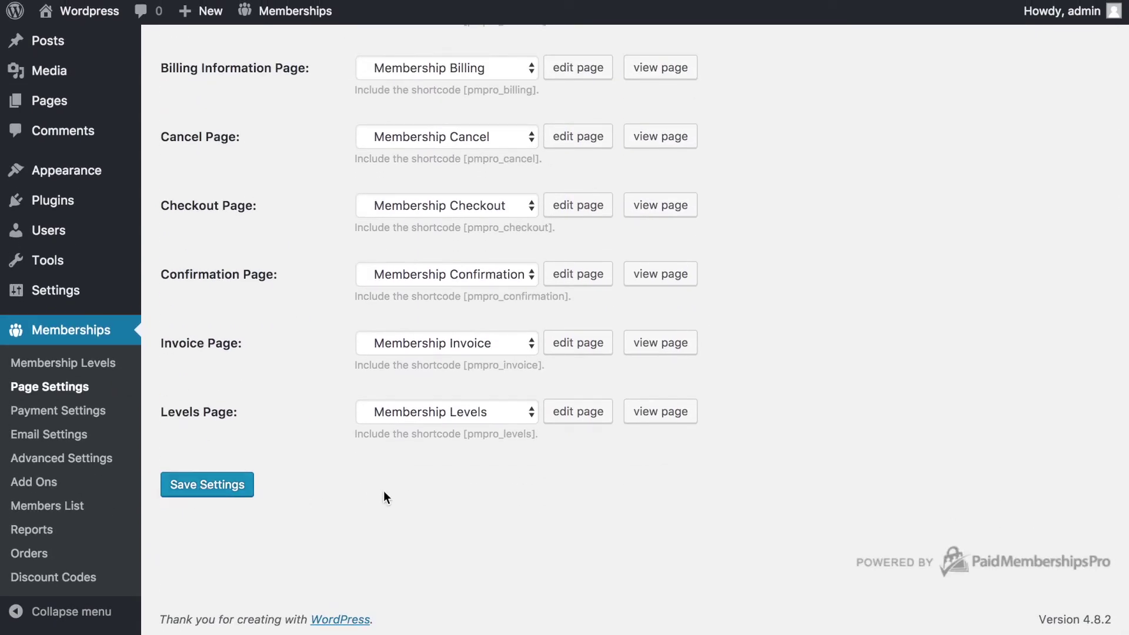
click(188, 485)
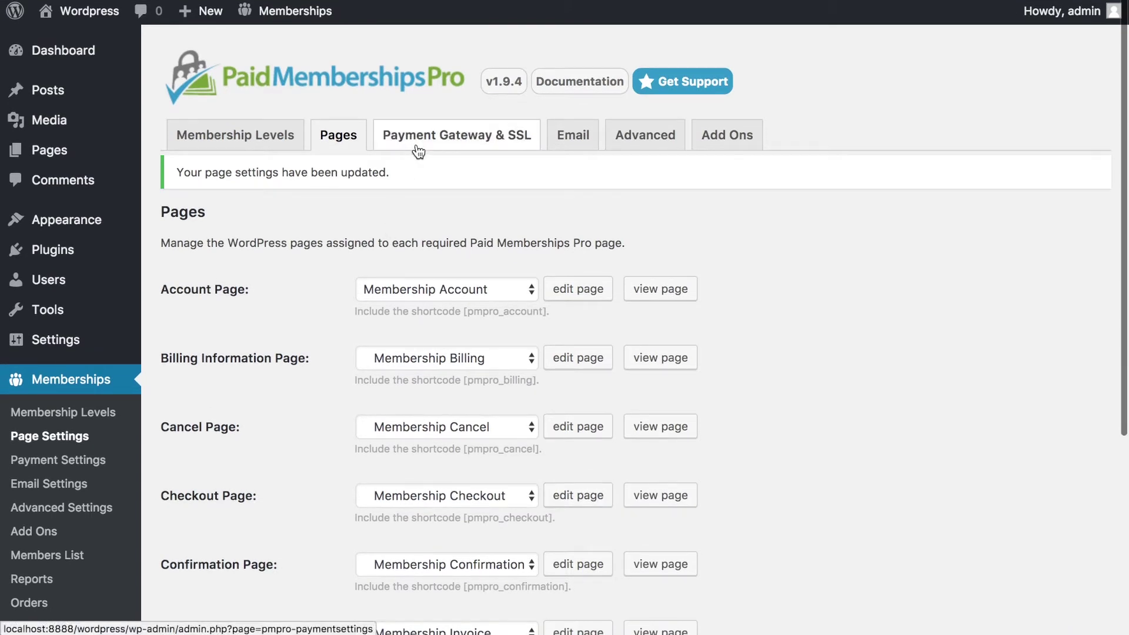
click(417, 151)
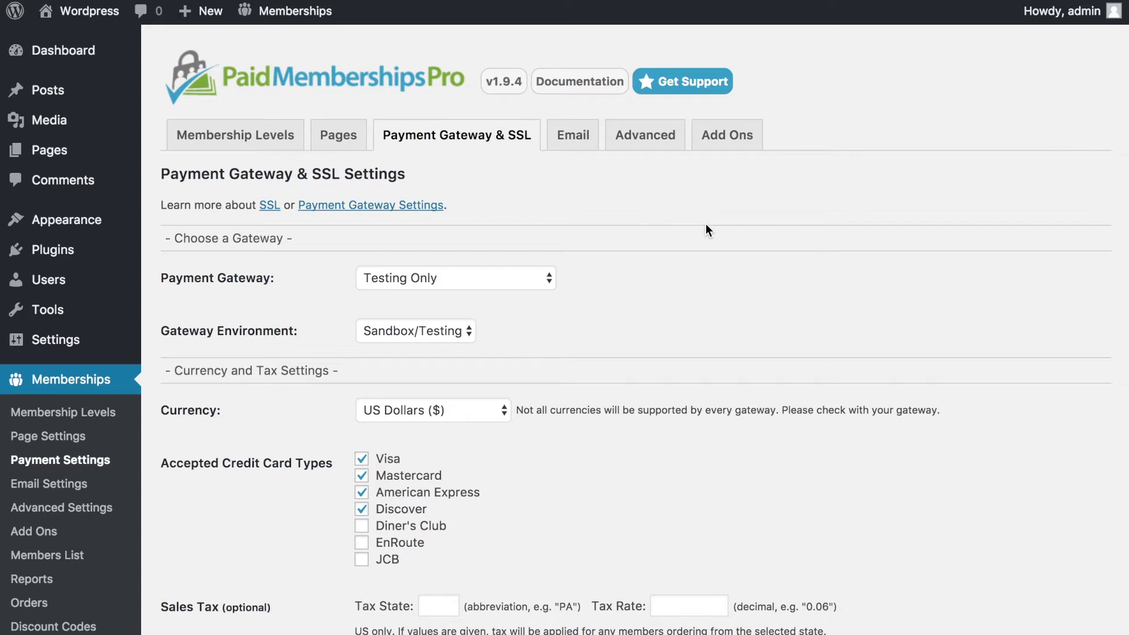
Keep Testing Only gateway, Sandbox/Testing environment and US Dollars currency in payment settings
scroll(705, 224, down, 3)
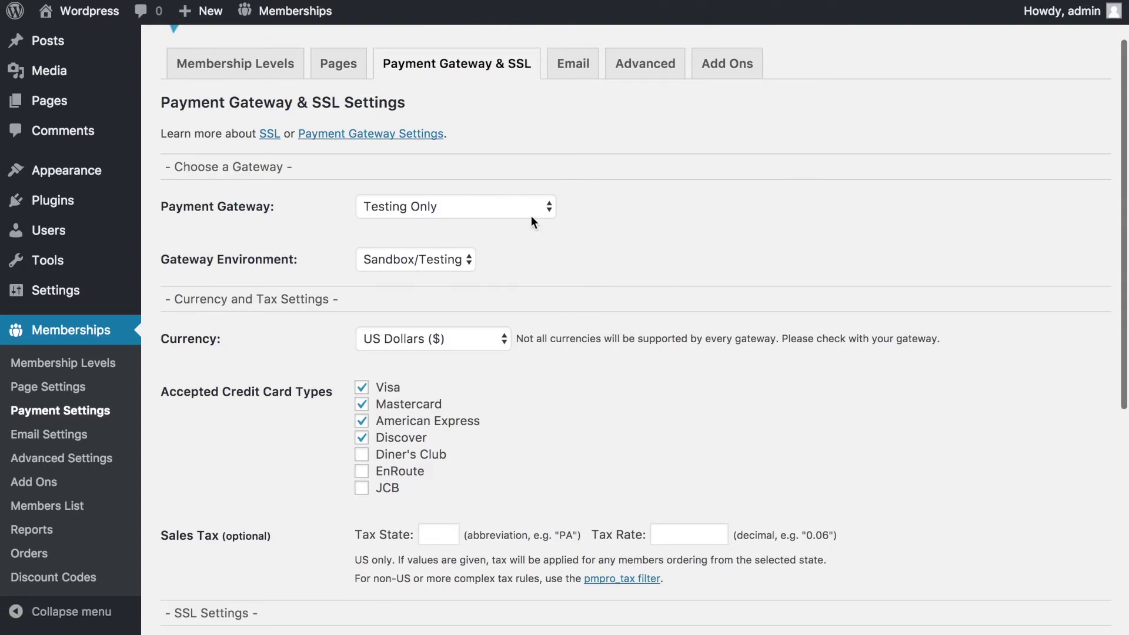
click(530, 214)
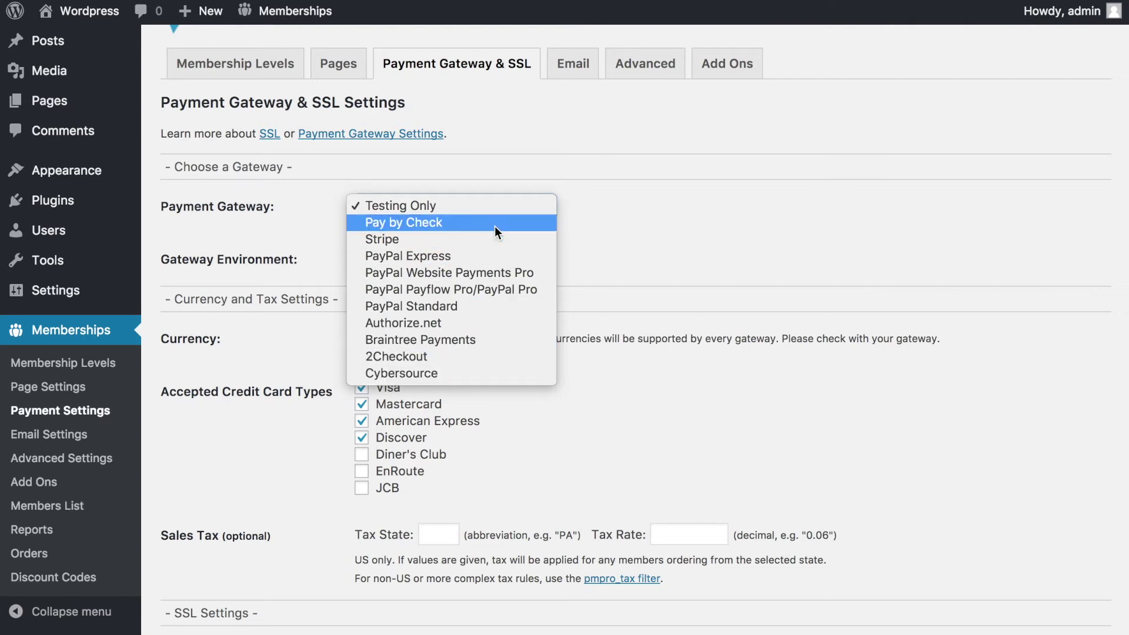
click(518, 185)
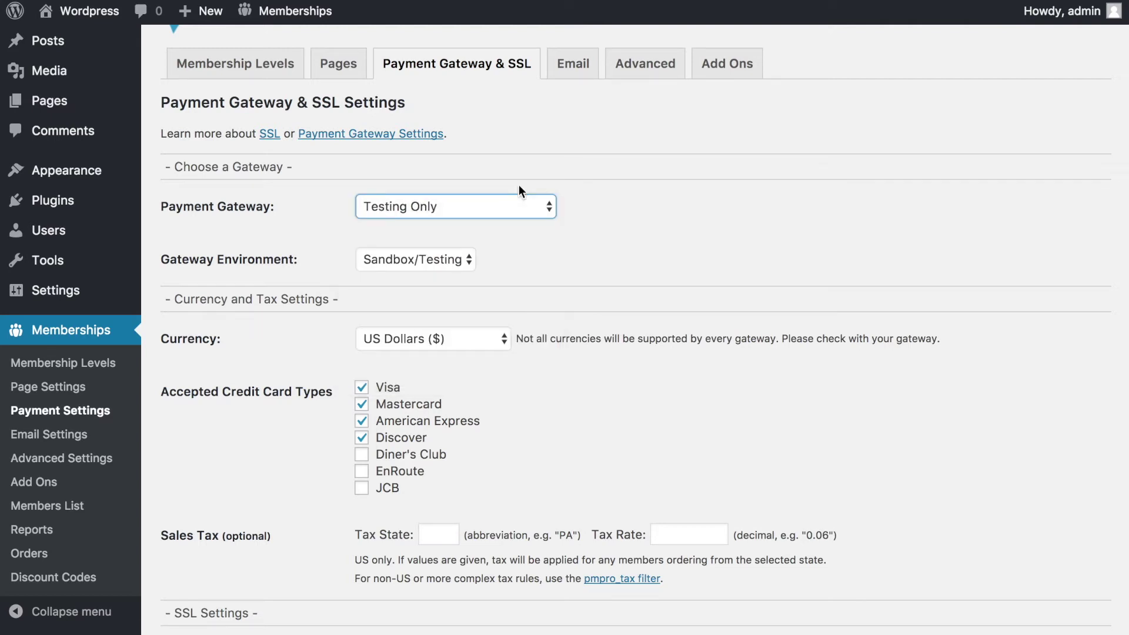
click(462, 263)
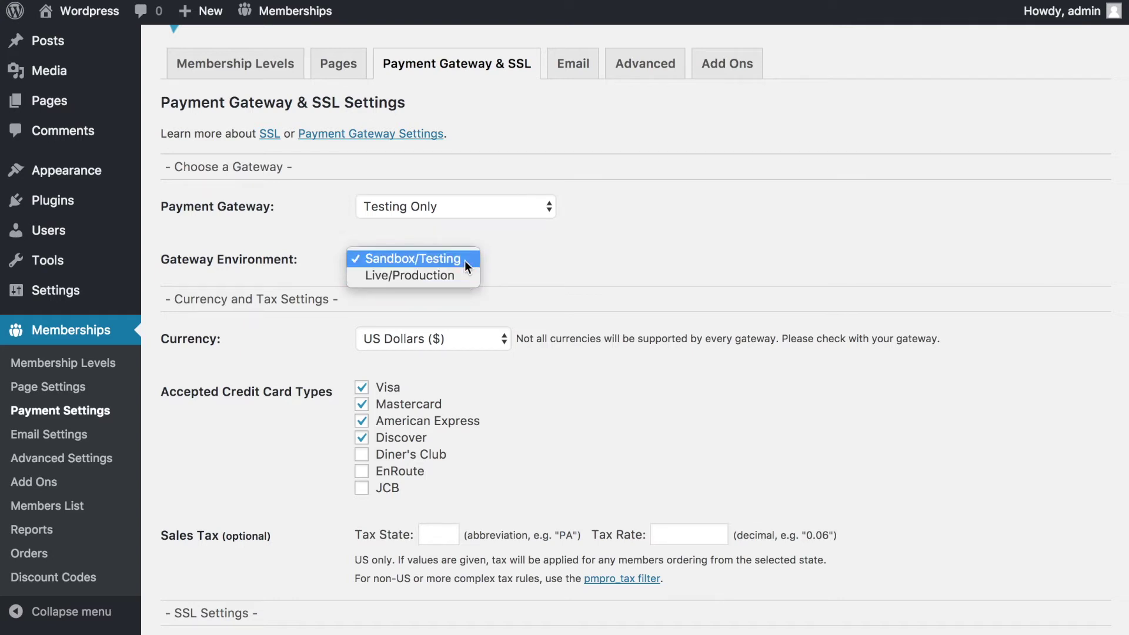
click(644, 312)
scroll(331, 219, down, 3)
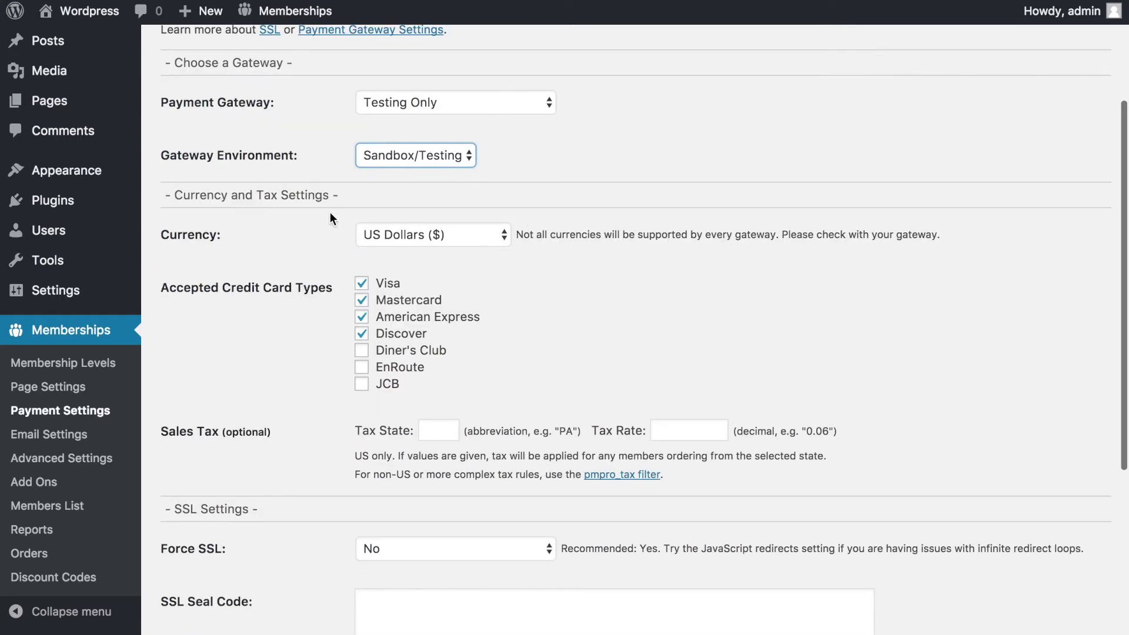
click(464, 224)
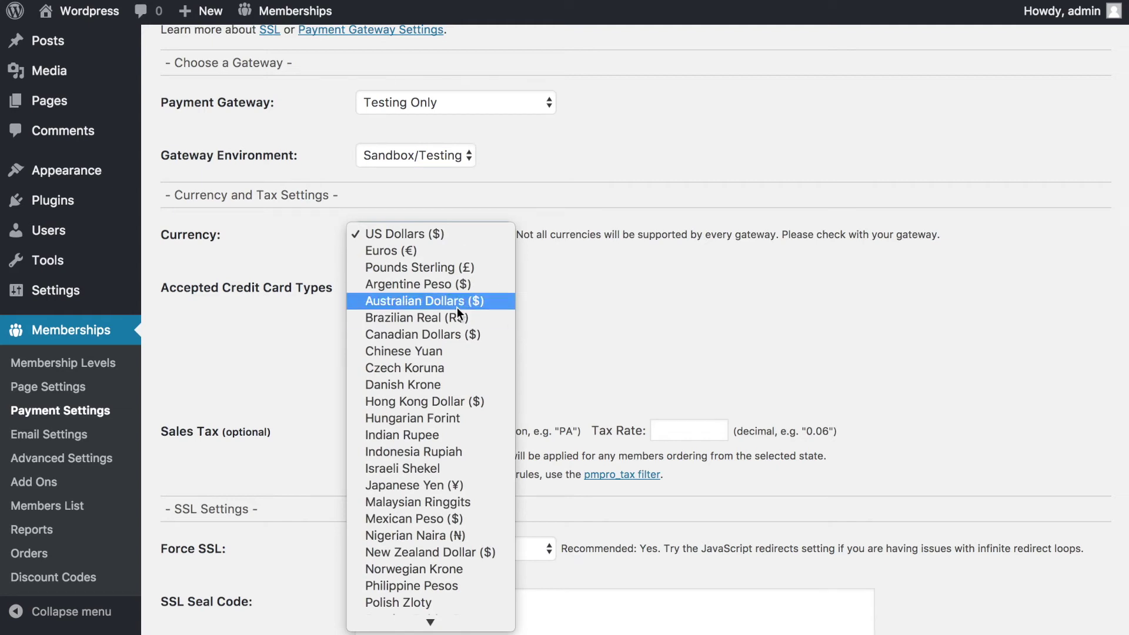
scroll(457, 307, down, 3)
click(624, 158)
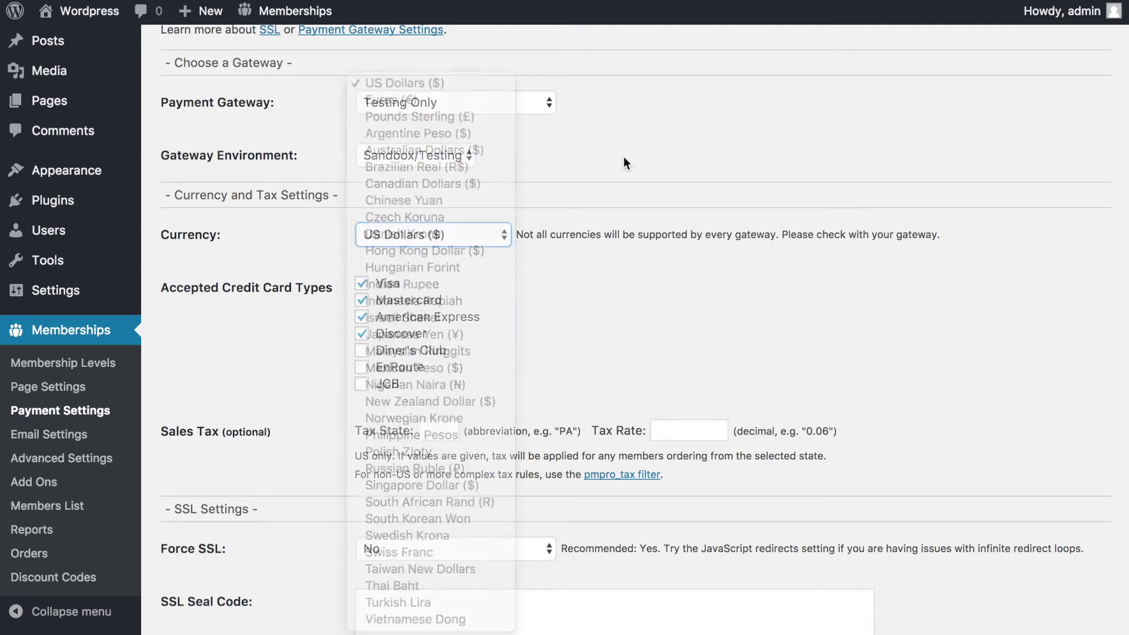
Set Force SSL to No and save the payment gateway and SSL settings
scroll(414, 326, down, 2)
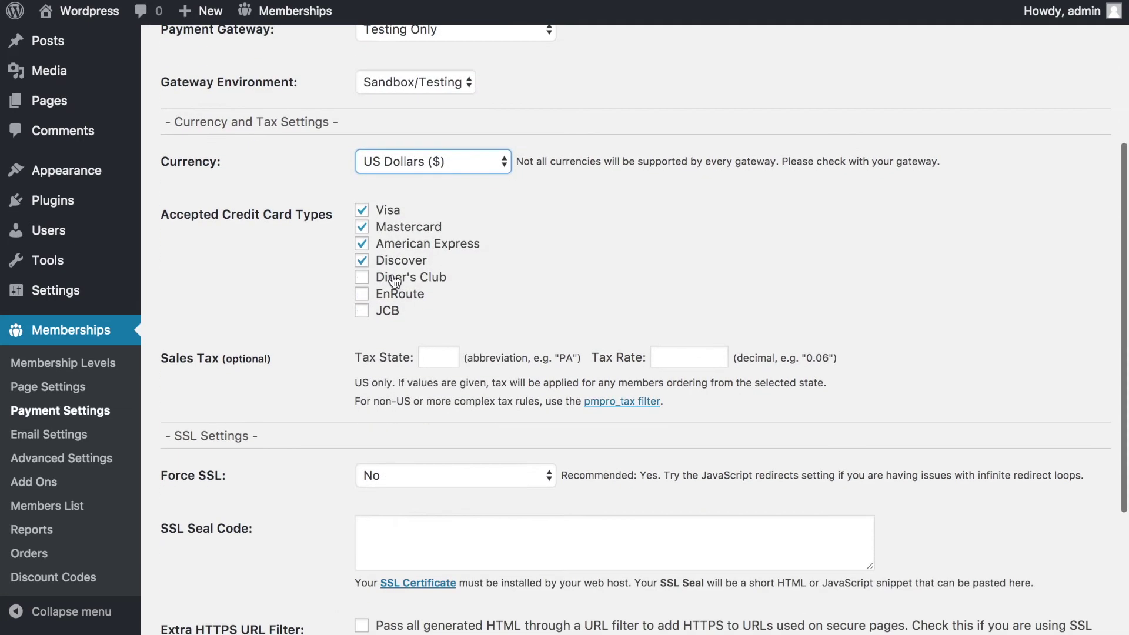
scroll(473, 358, down, 2)
scroll(474, 360, down, 1)
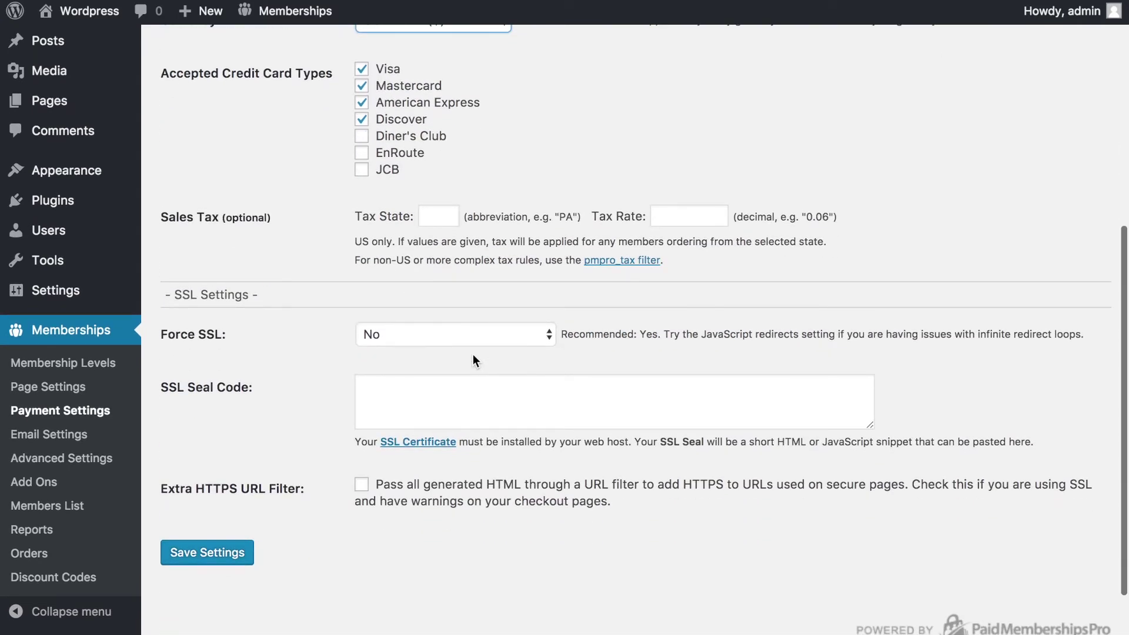
click(484, 330)
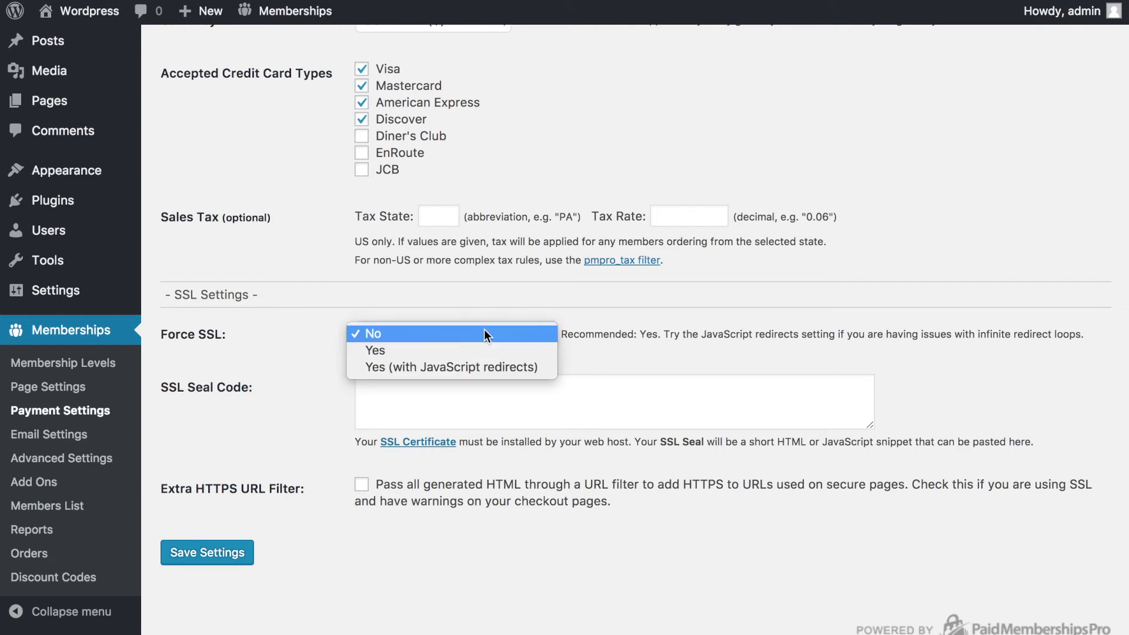
click(485, 352)
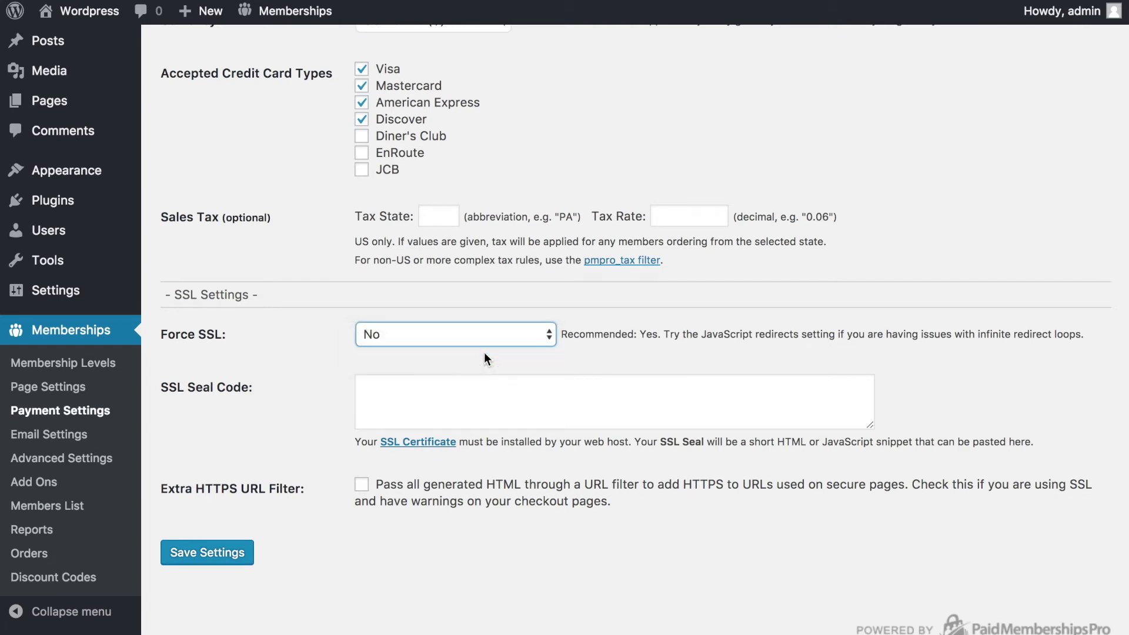
click(483, 391)
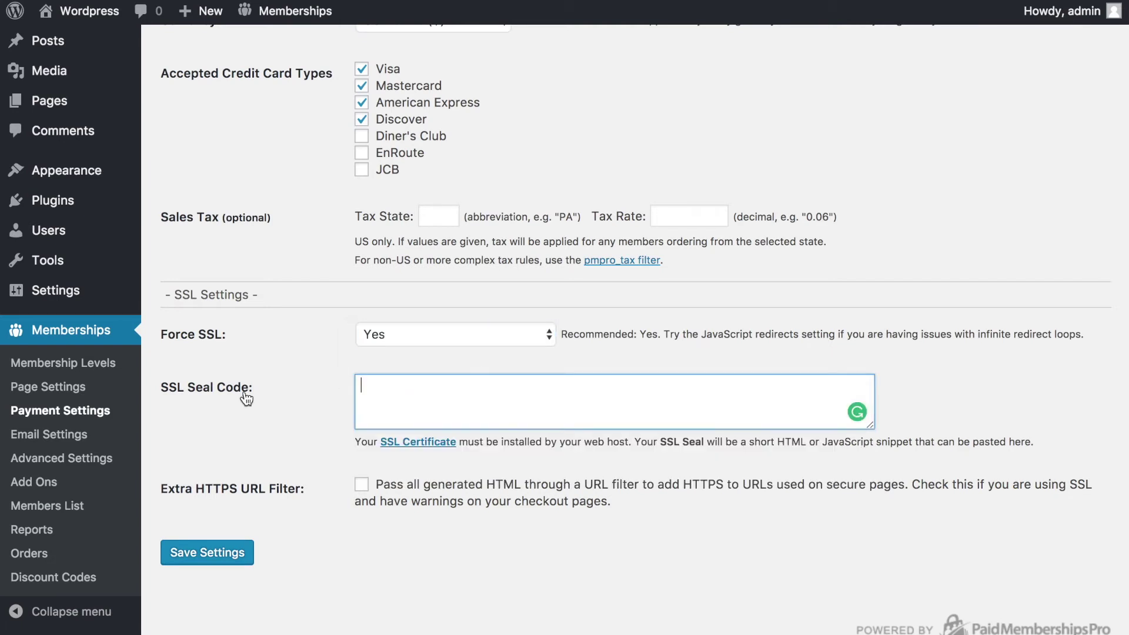
click(398, 333)
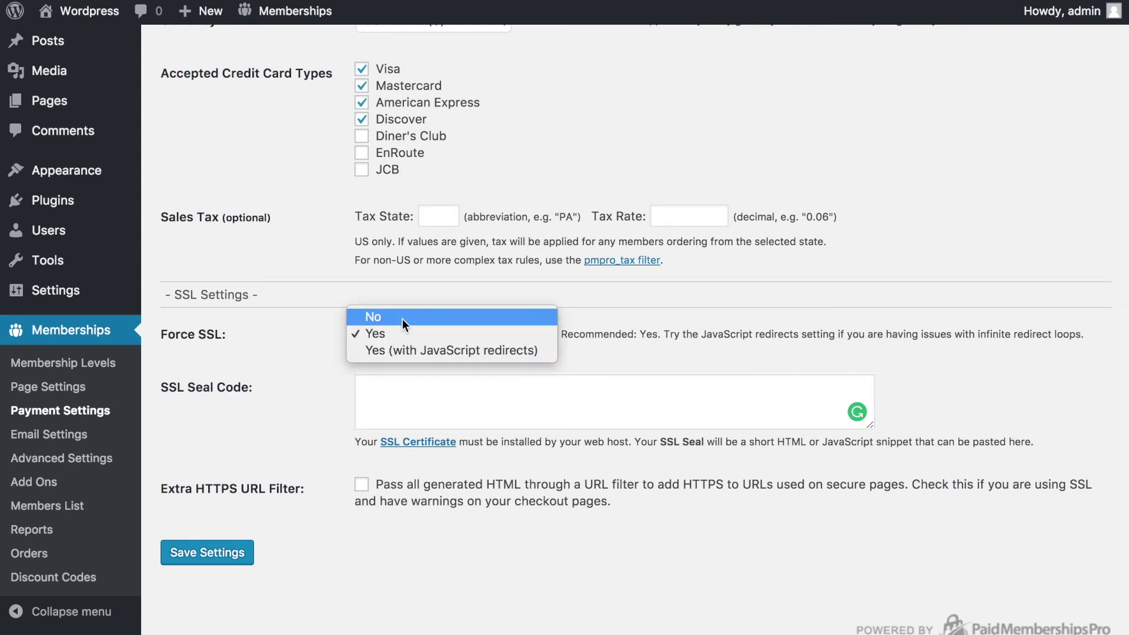
click(403, 316)
right_click(234, 547)
click(237, 553)
click(237, 553)
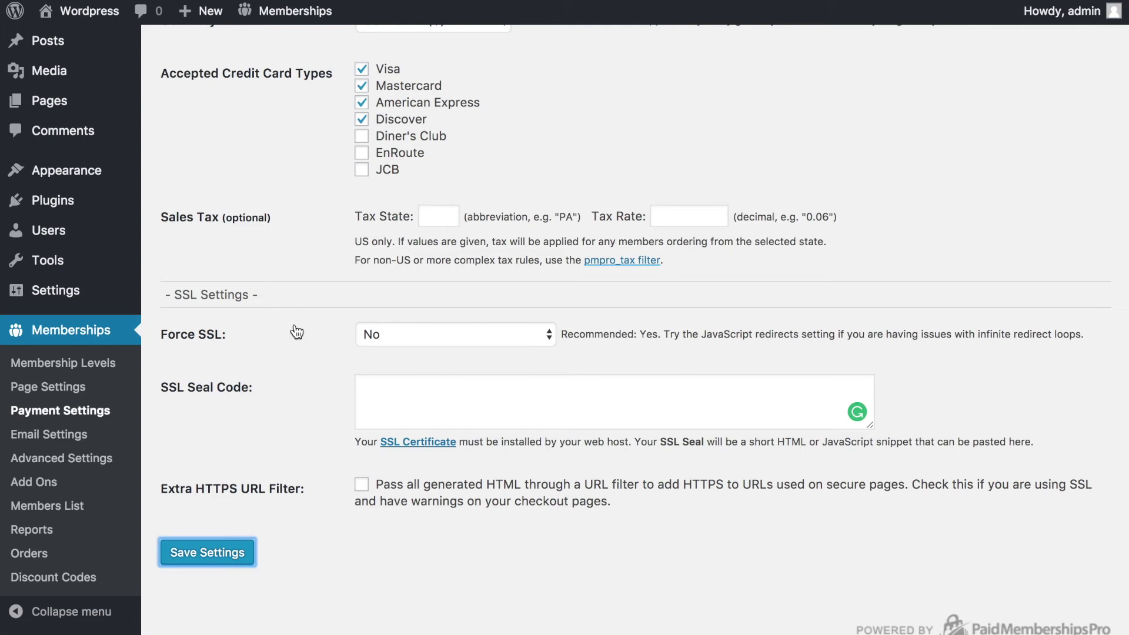
click(572, 139)
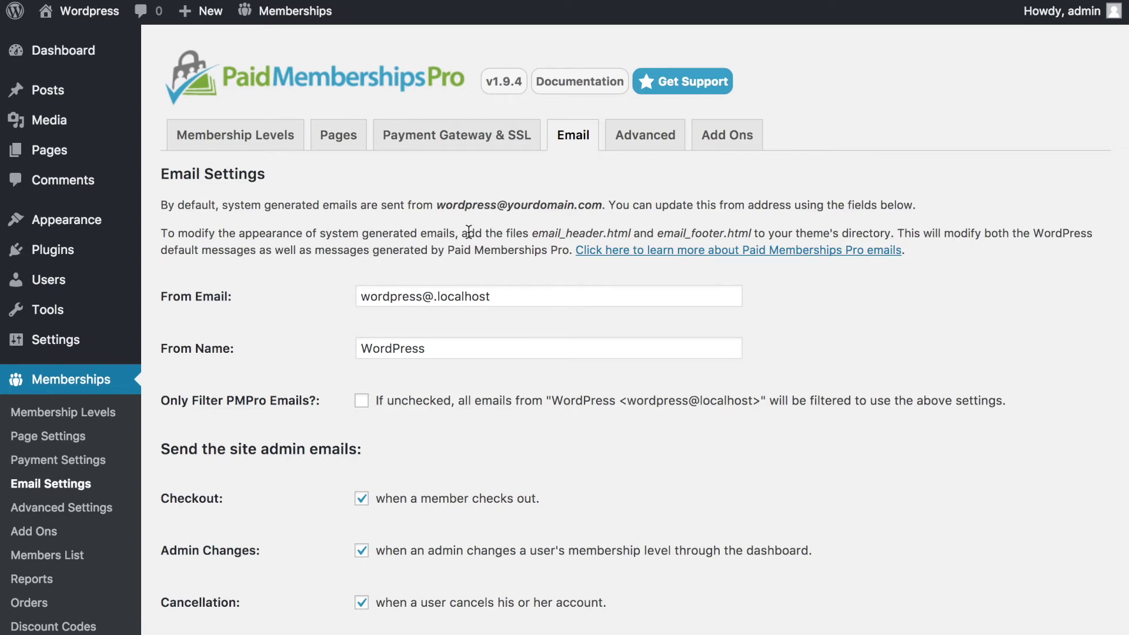
Replace the From Email with the sales address, set From Name to 'Membership Website', and save
scroll(469, 231, down, 3)
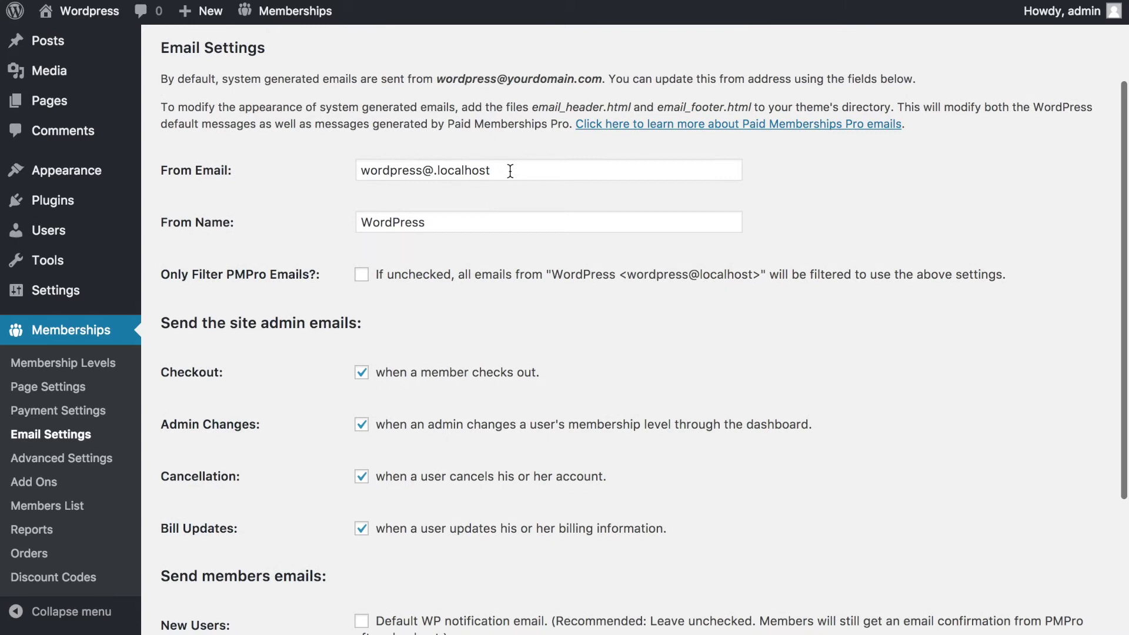
triple_click(510, 172)
text(sales@mywebsite.com)
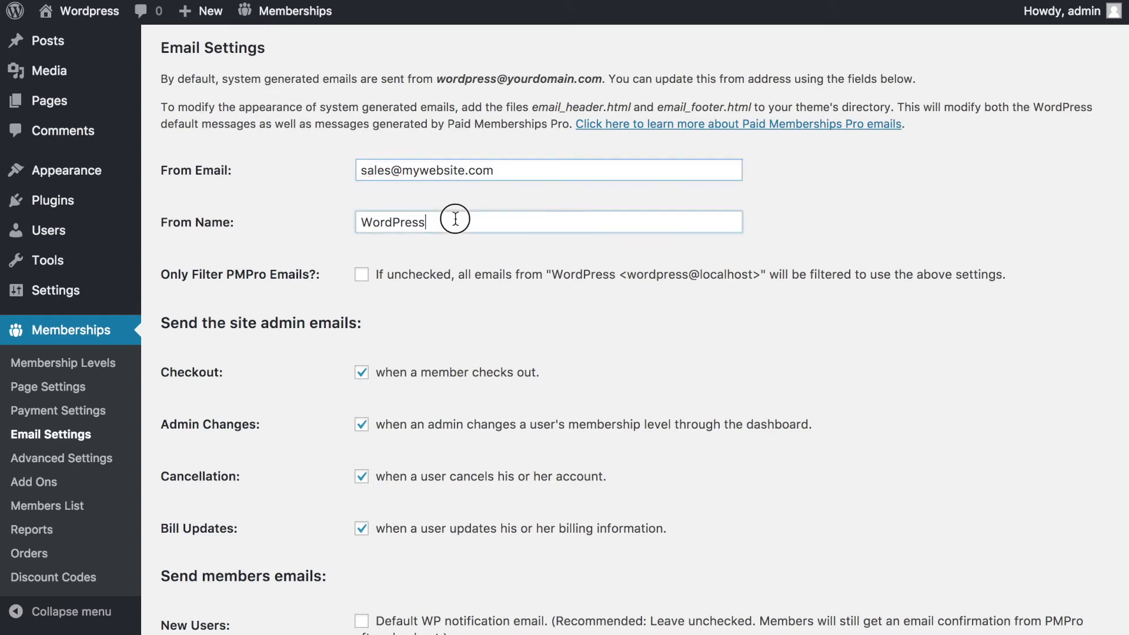
triple_click(456, 222)
text(Membership Website)
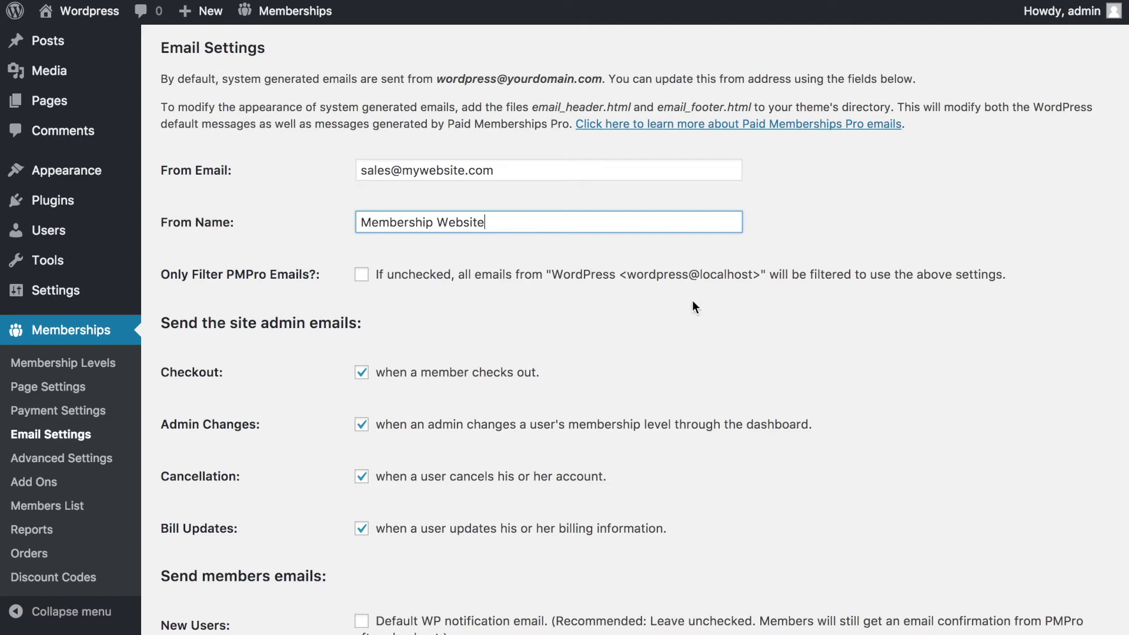
scroll(442, 344, down, 5)
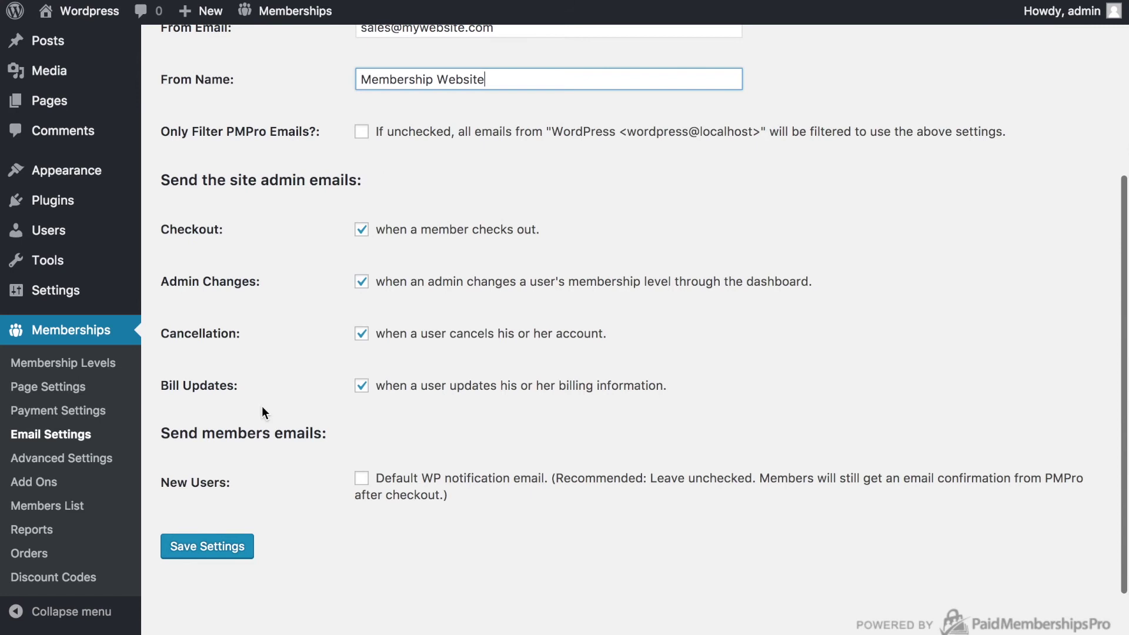
scroll(247, 406, down, 2)
click(207, 484)
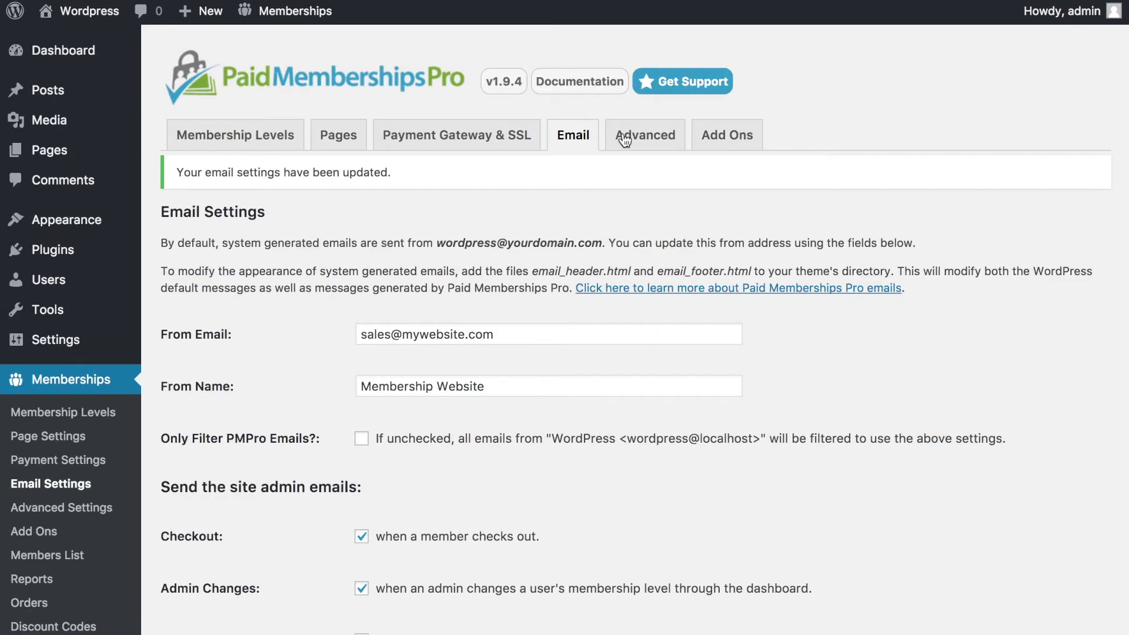
click(634, 135)
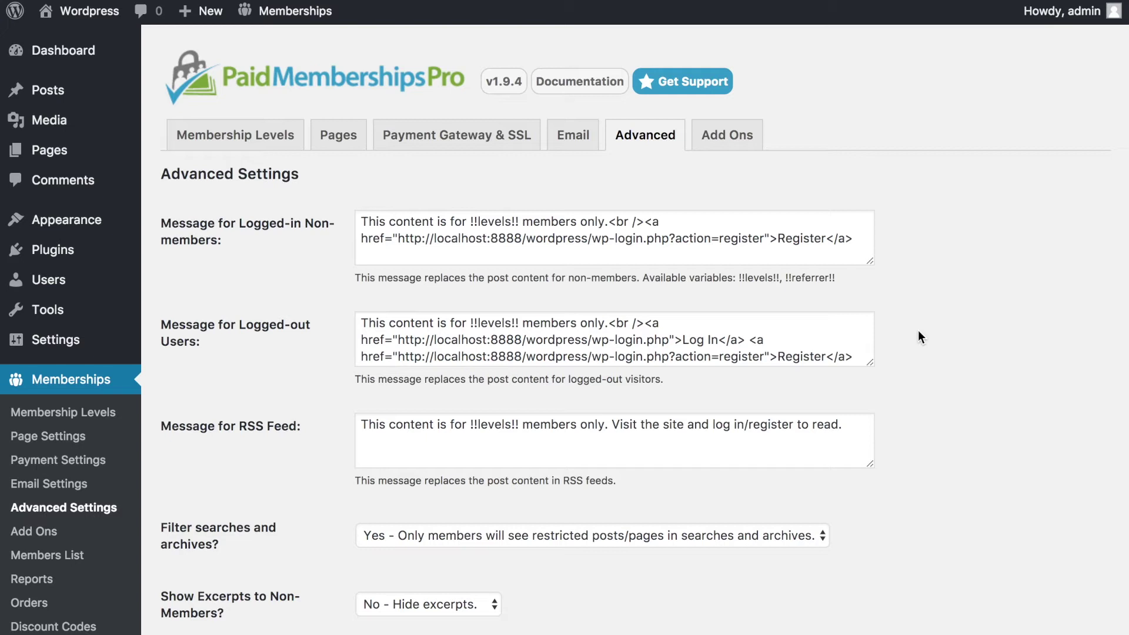
Select text in the Logged-in Non-members message field, leaving it unchanged
scroll(918, 331, down, 1)
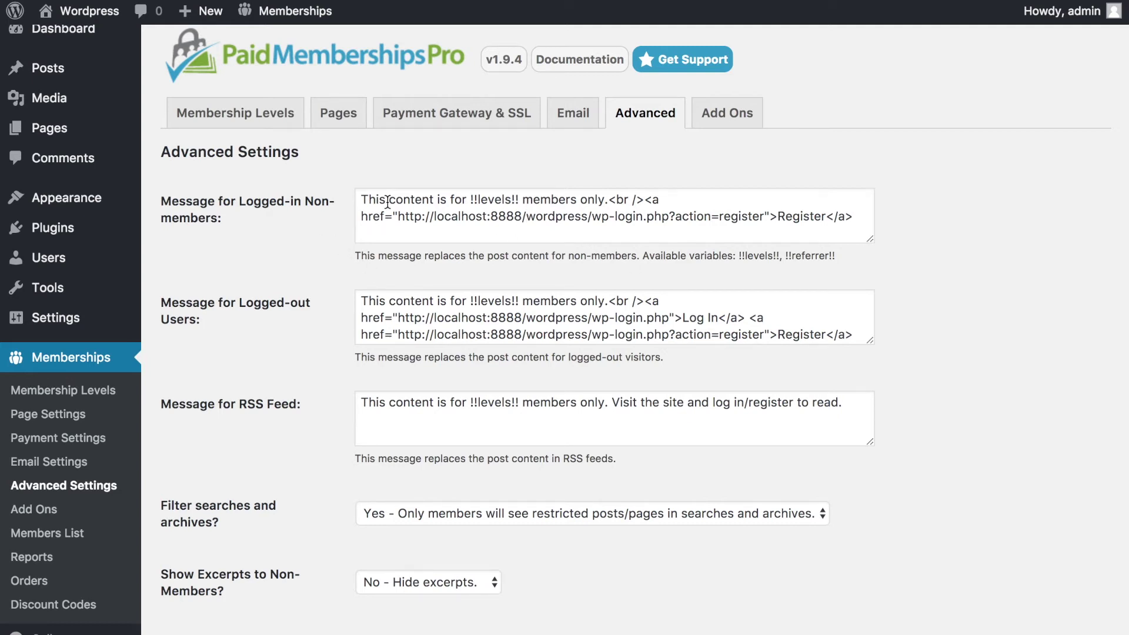
click(361, 200)
drag(361, 200, 728, 199)
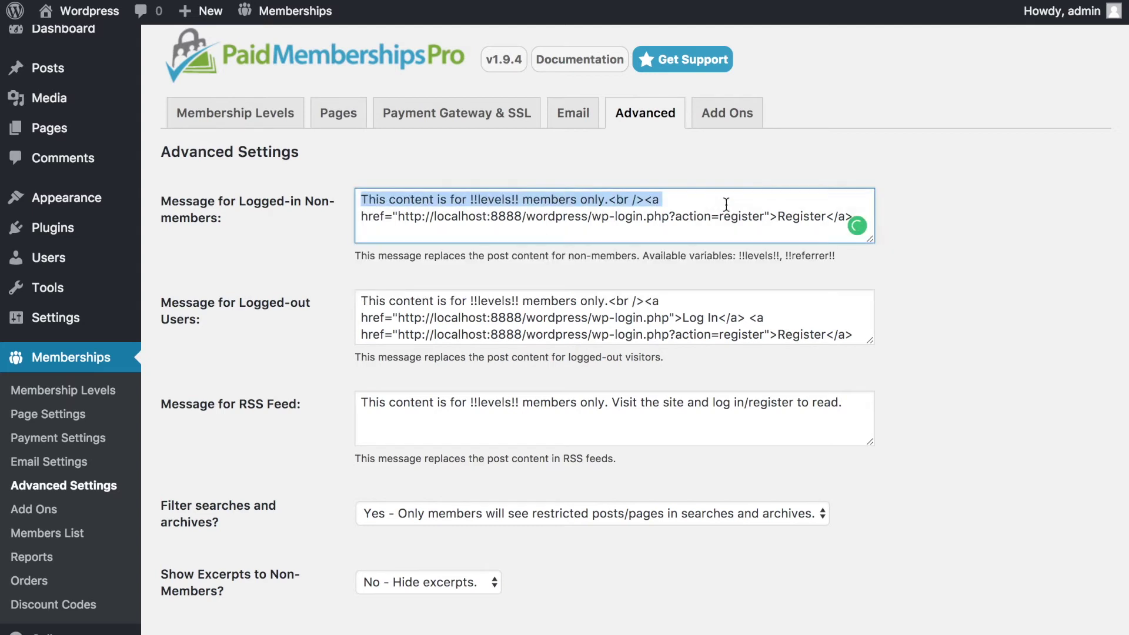
click(727, 204)
Set Require Terms of Service on signups to Sample Page and save the advanced settings
scroll(726, 204, down, 1)
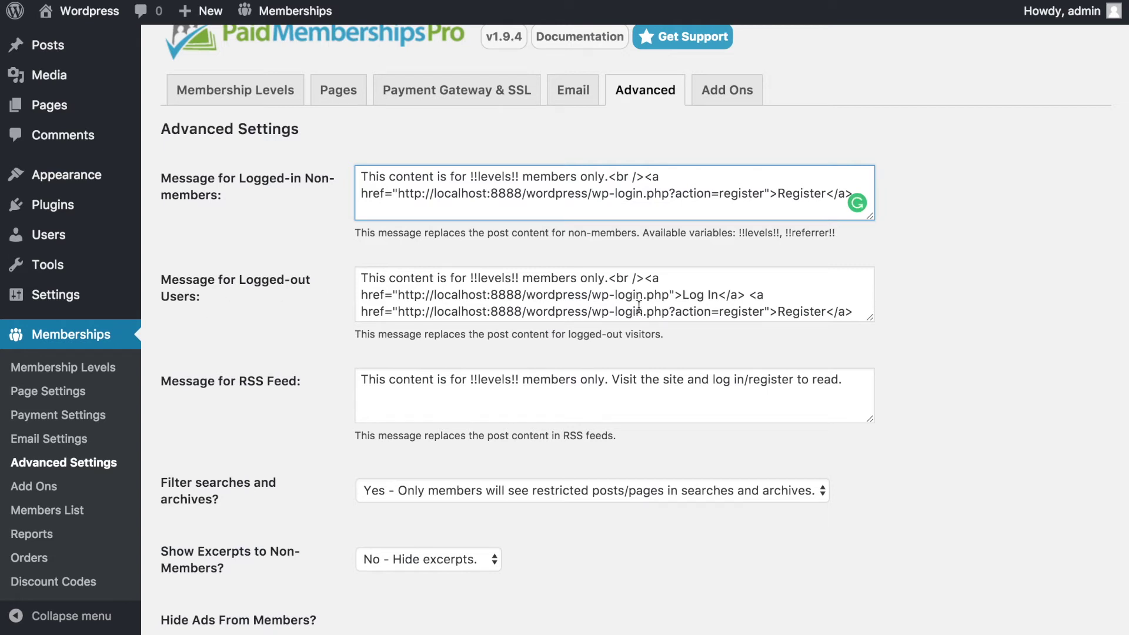
scroll(483, 300, down, 2)
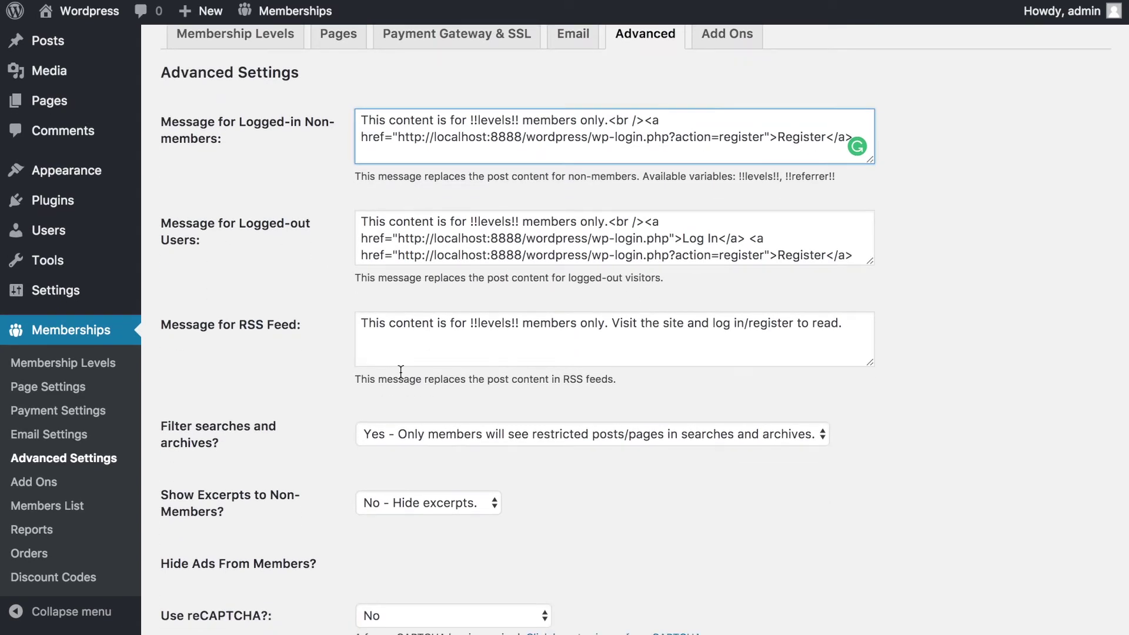
scroll(516, 345, down, 2)
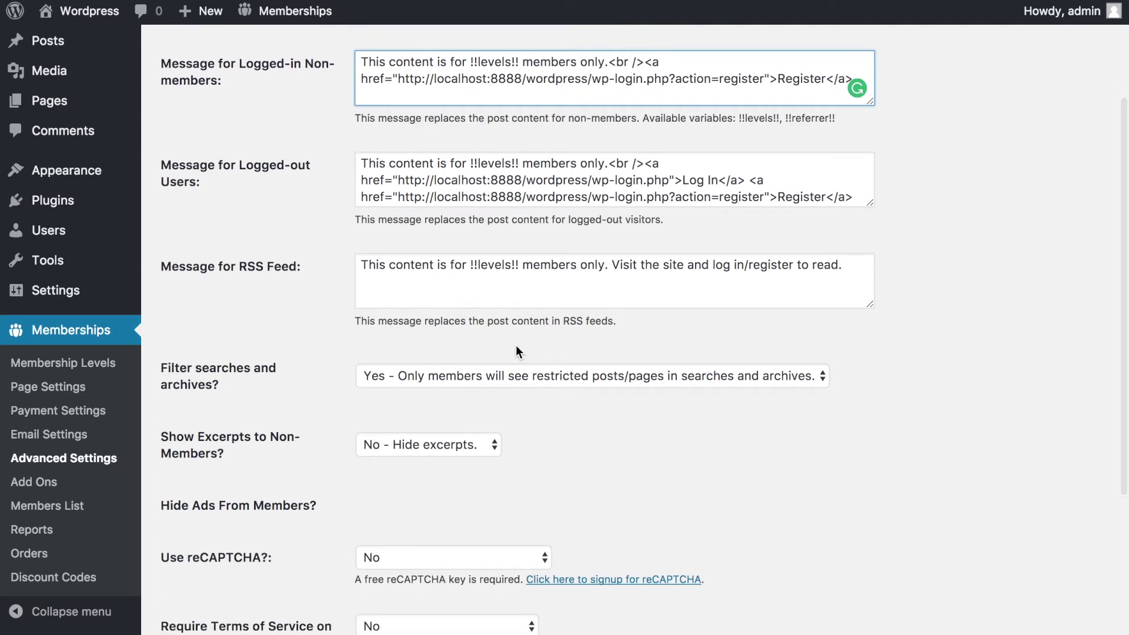
scroll(517, 351, down, 4)
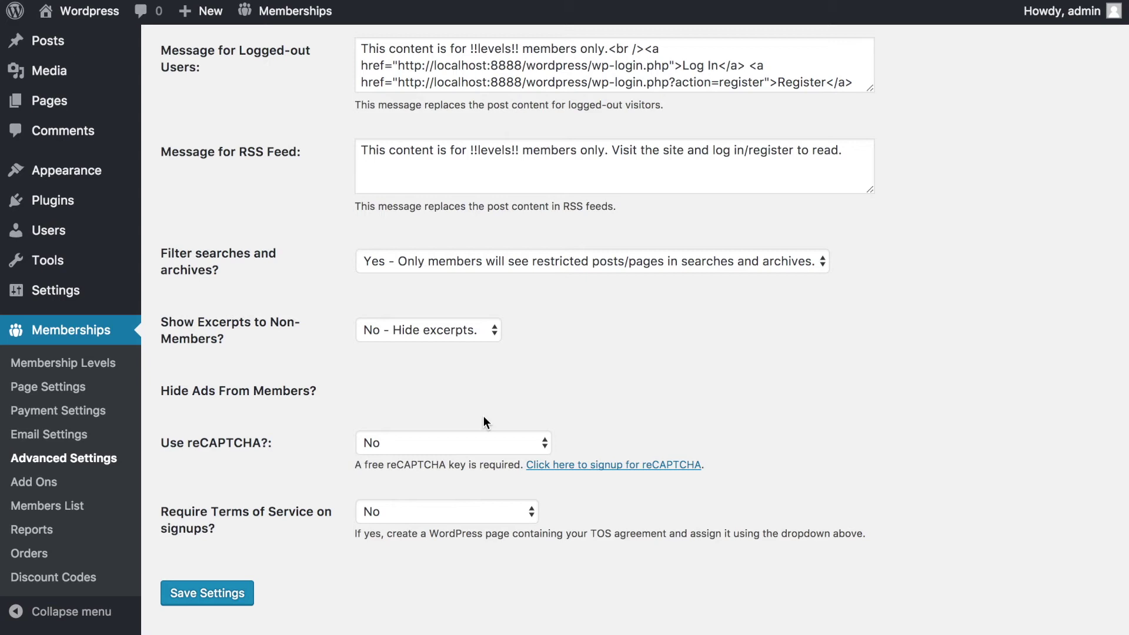
scroll(483, 422, down, 1)
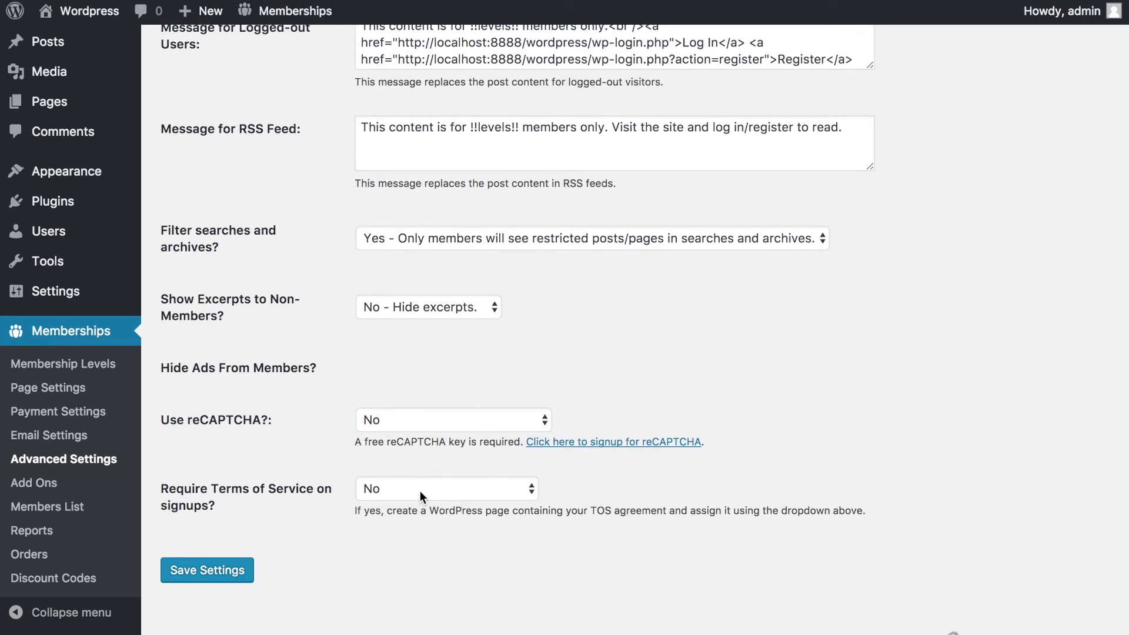
click(436, 490)
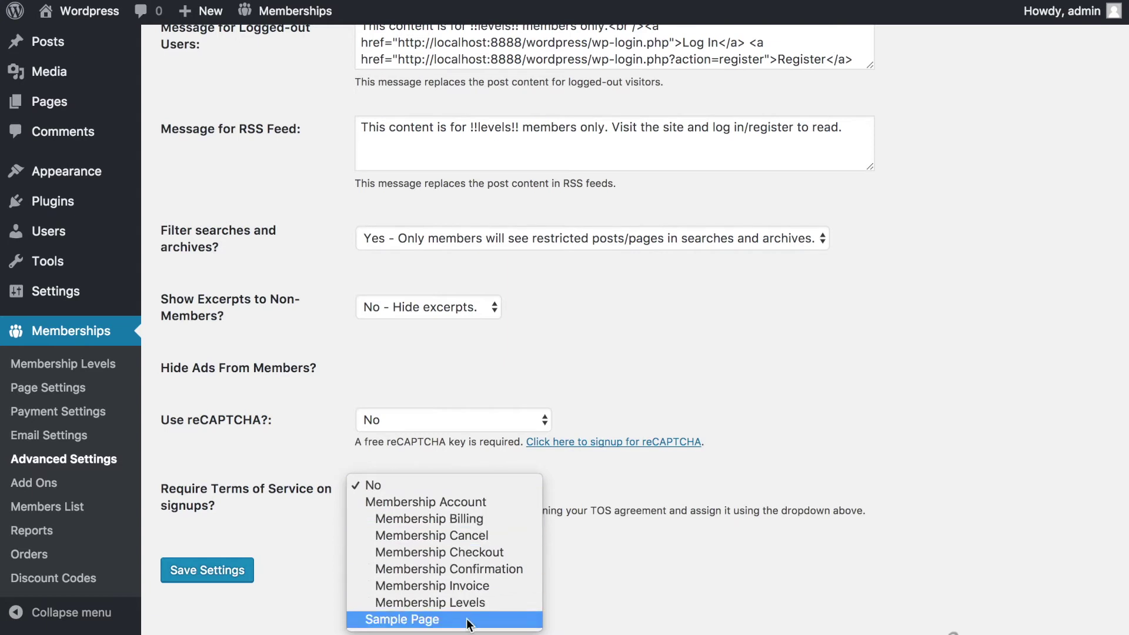
click(462, 619)
scroll(220, 533, down, 2)
click(215, 527)
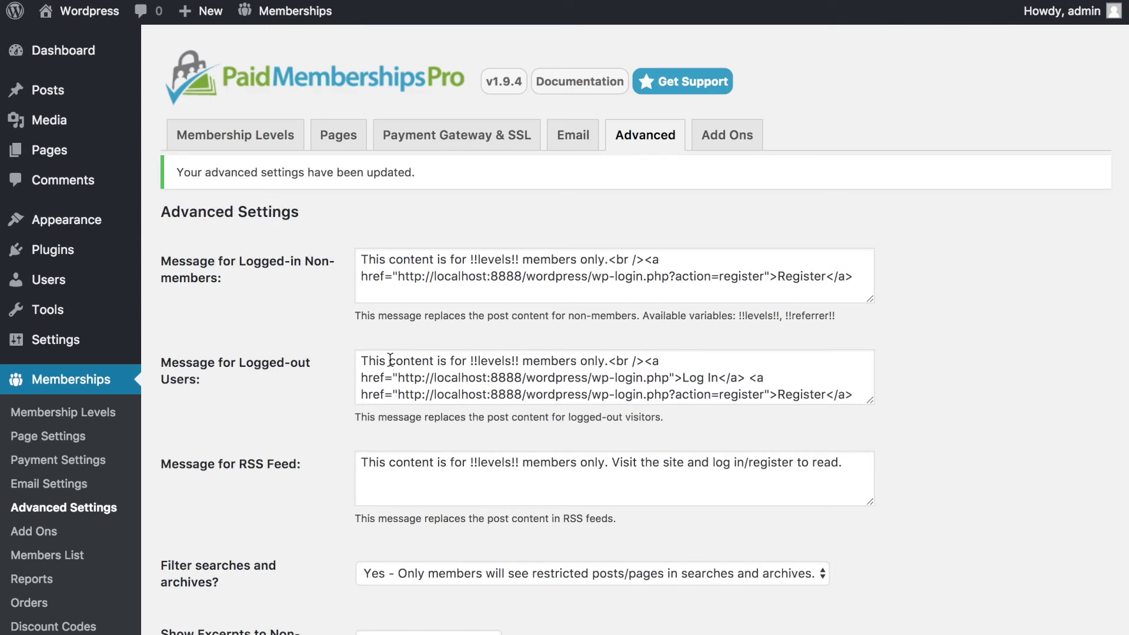
click(715, 140)
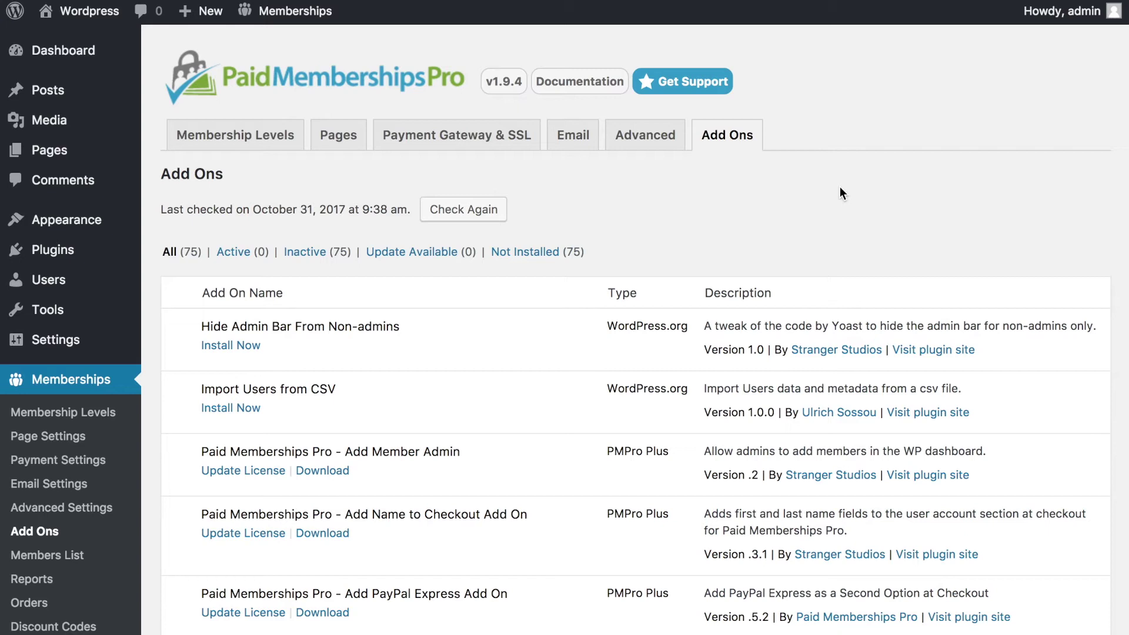
Scroll down through the list of 75 Paid Memberships Pro add-ons
scroll(840, 190, down, 3)
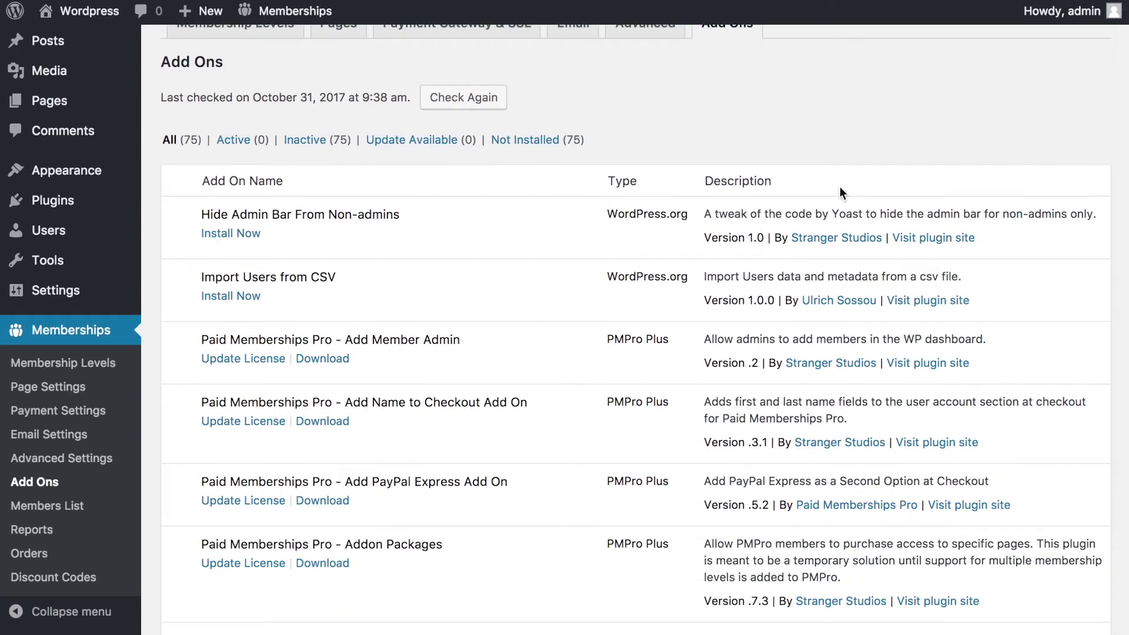
scroll(839, 186, down, 3)
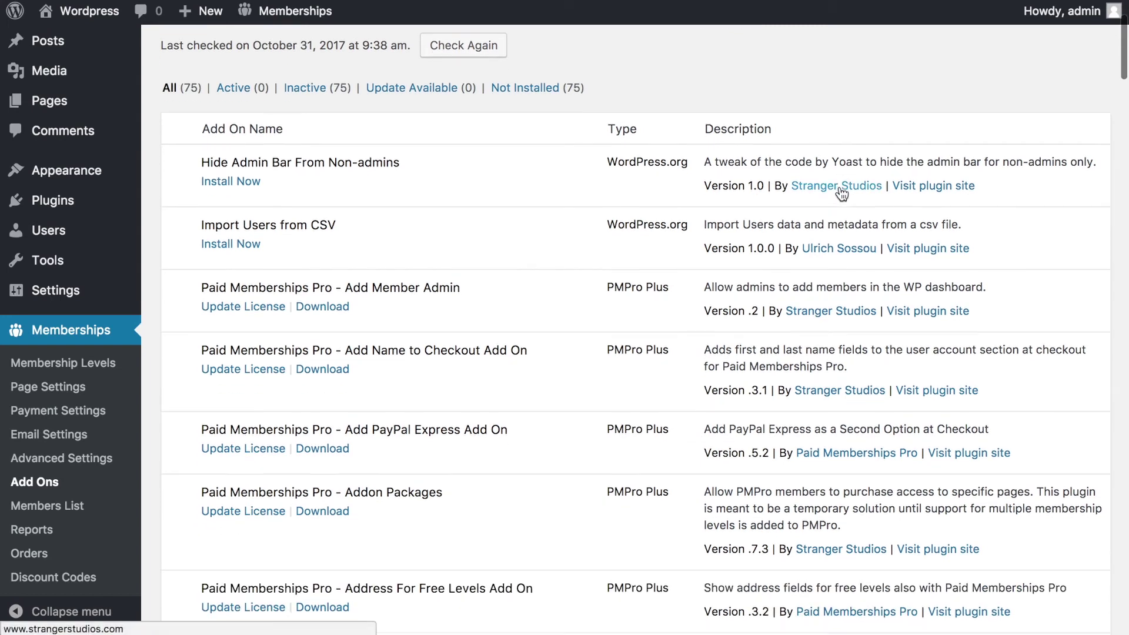
scroll(840, 186, down, 8)
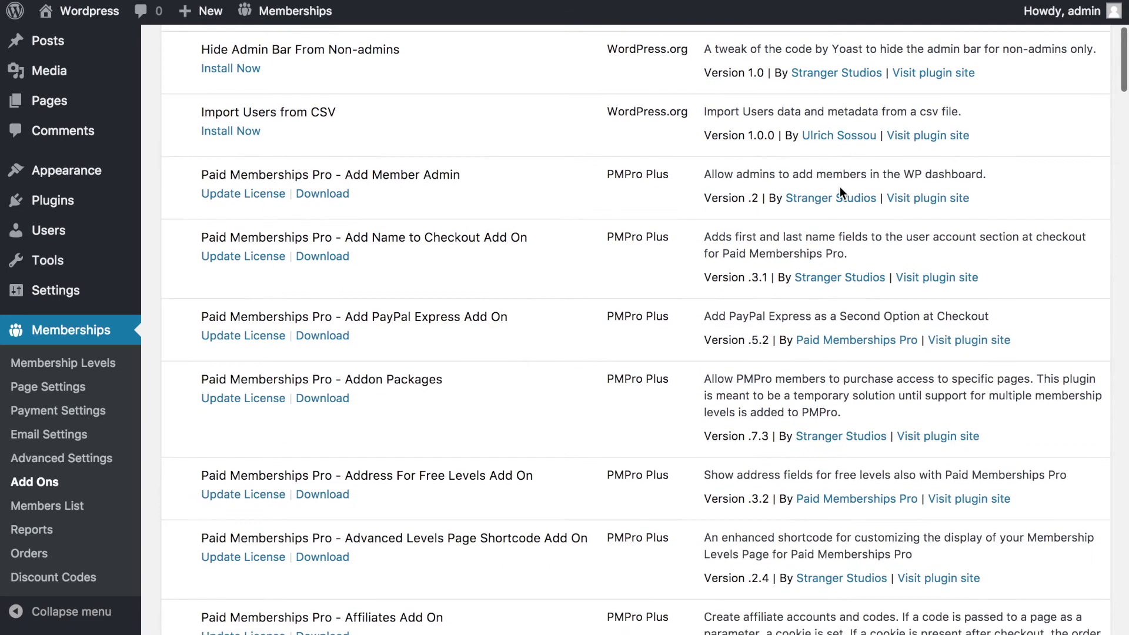
scroll(841, 197, down, 1)
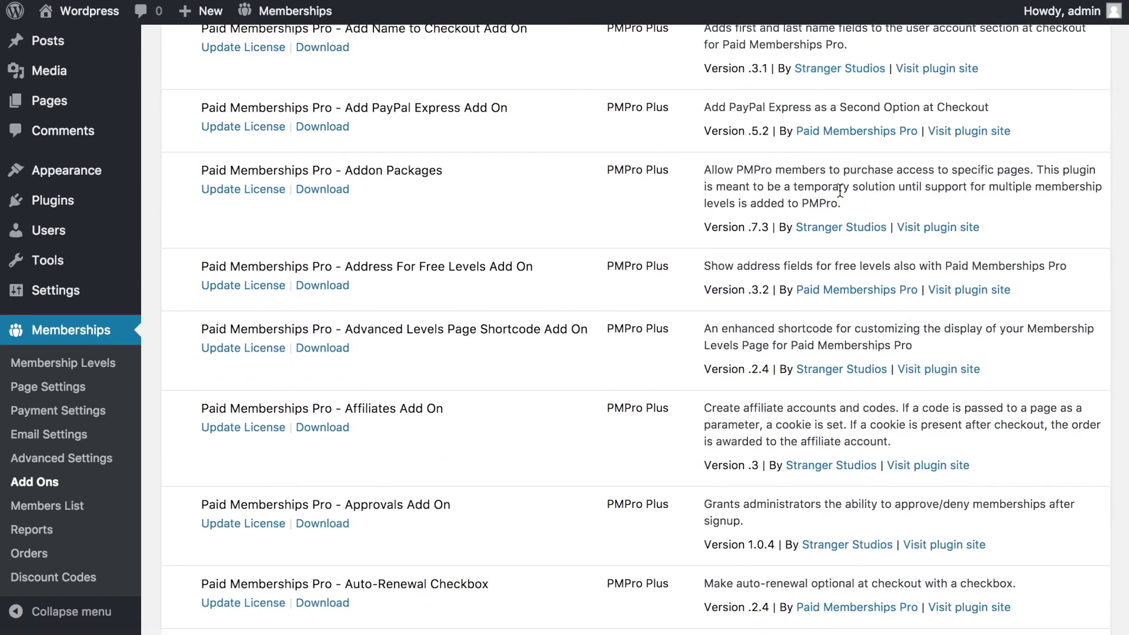
scroll(840, 191, down, 7)
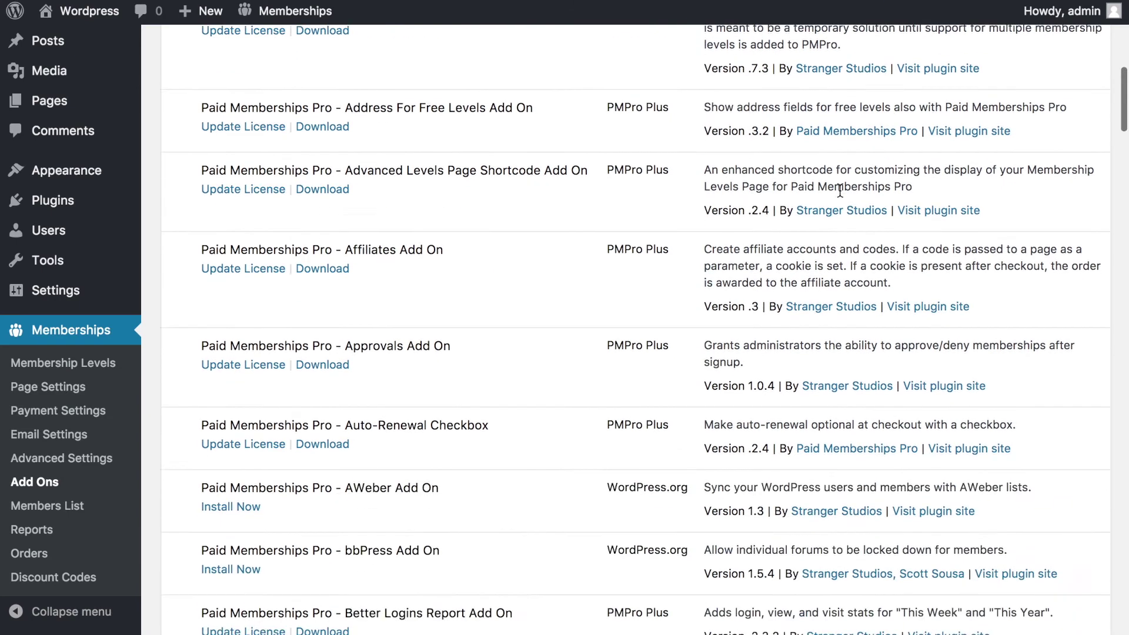
scroll(840, 189, down, 7)
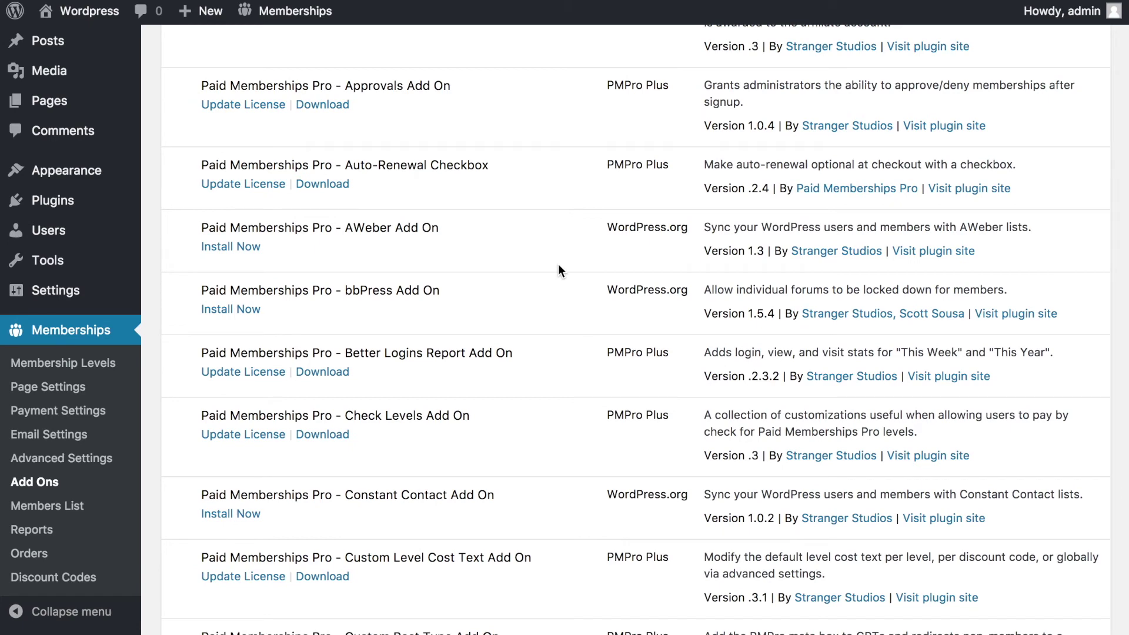
scroll(559, 268, down, 4)
scroll(558, 267, down, 8)
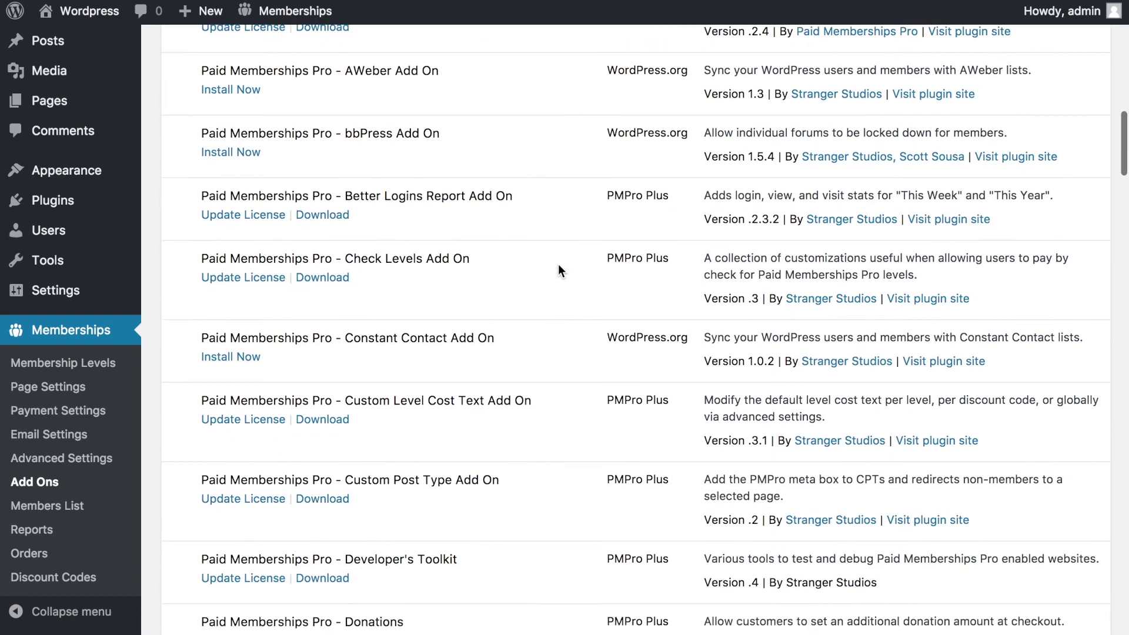
scroll(559, 270, down, 20)
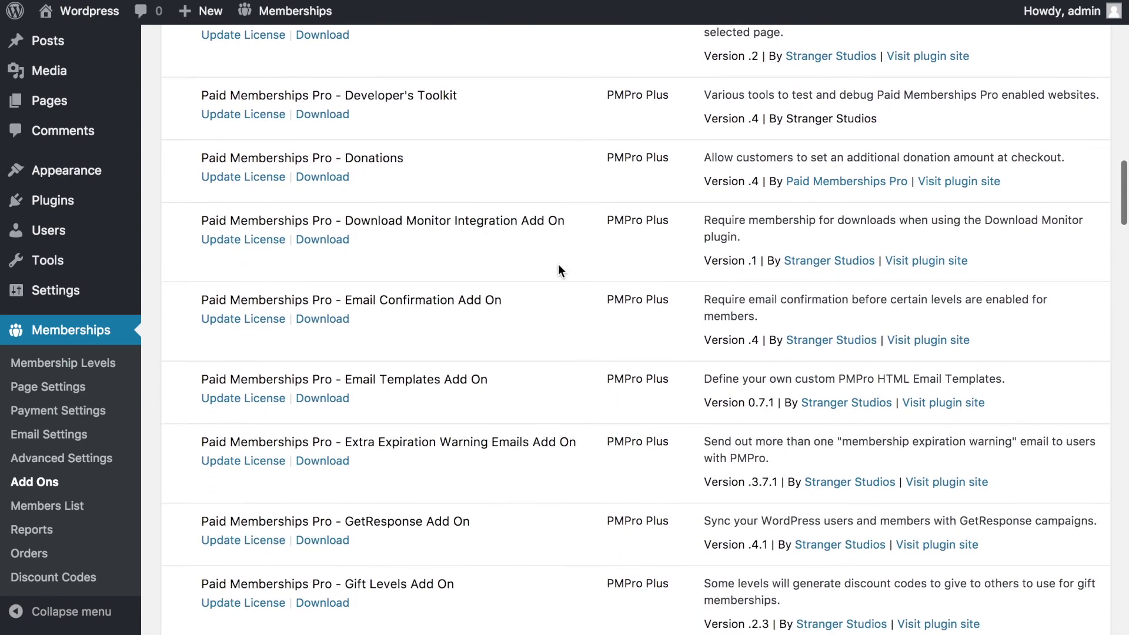
Return to the top of the add-ons list and browse it again
key(Home)
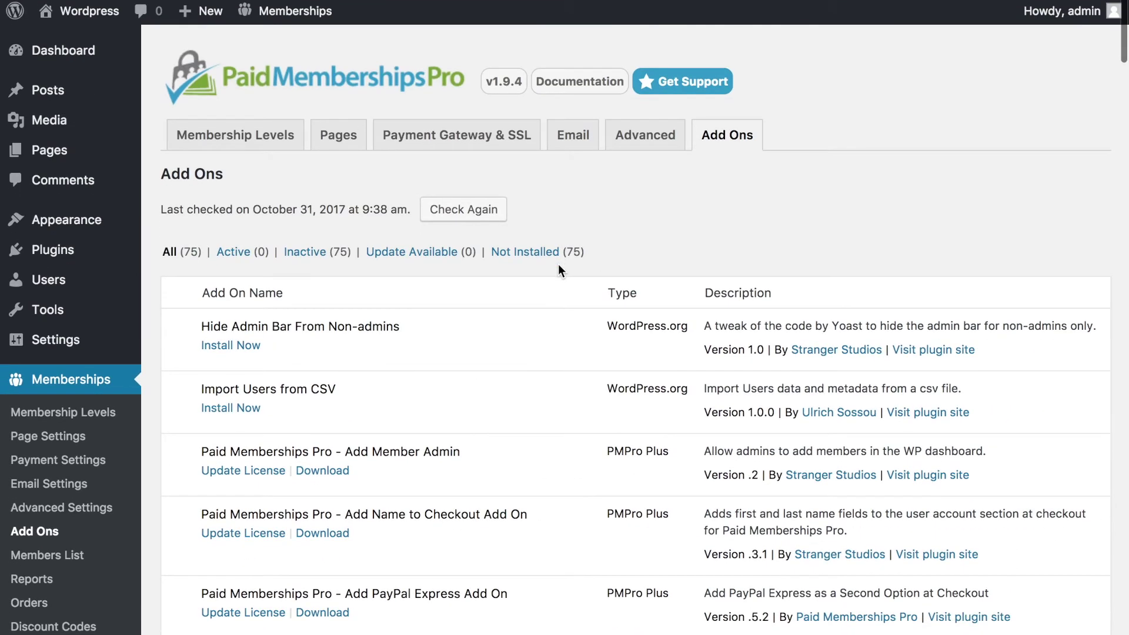
scroll(559, 270, down, 20)
scroll(558, 271, down, 17)
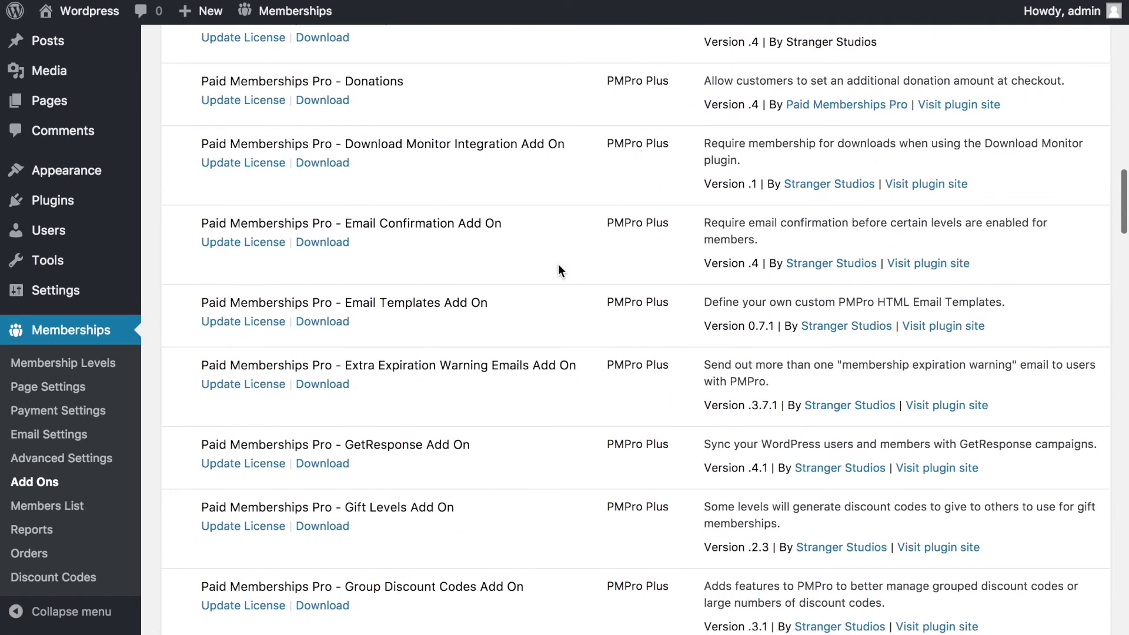
scroll(559, 270, down, 4)
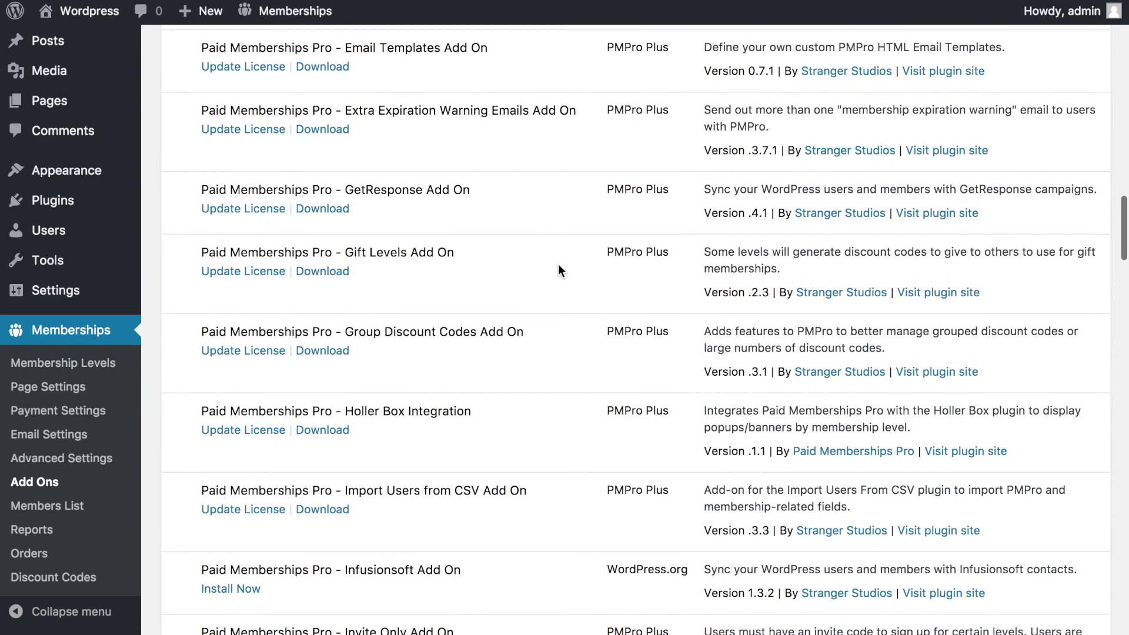
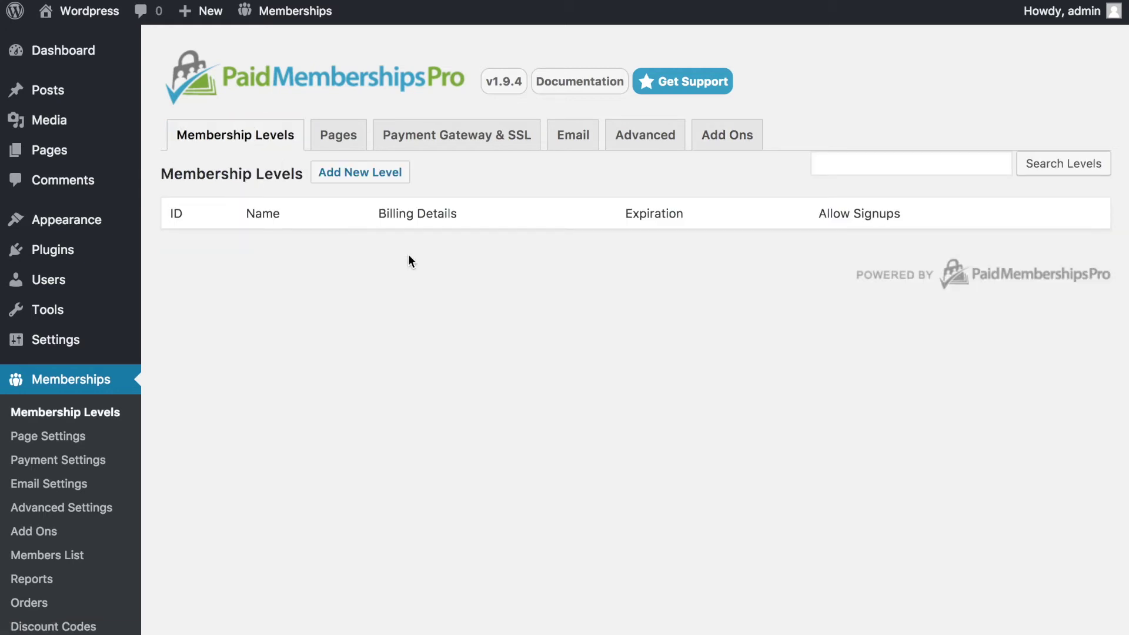
Create a new level named 'Gold Member' with description 'Hey, to view this, you are going to become a gold member.'
click(366, 174)
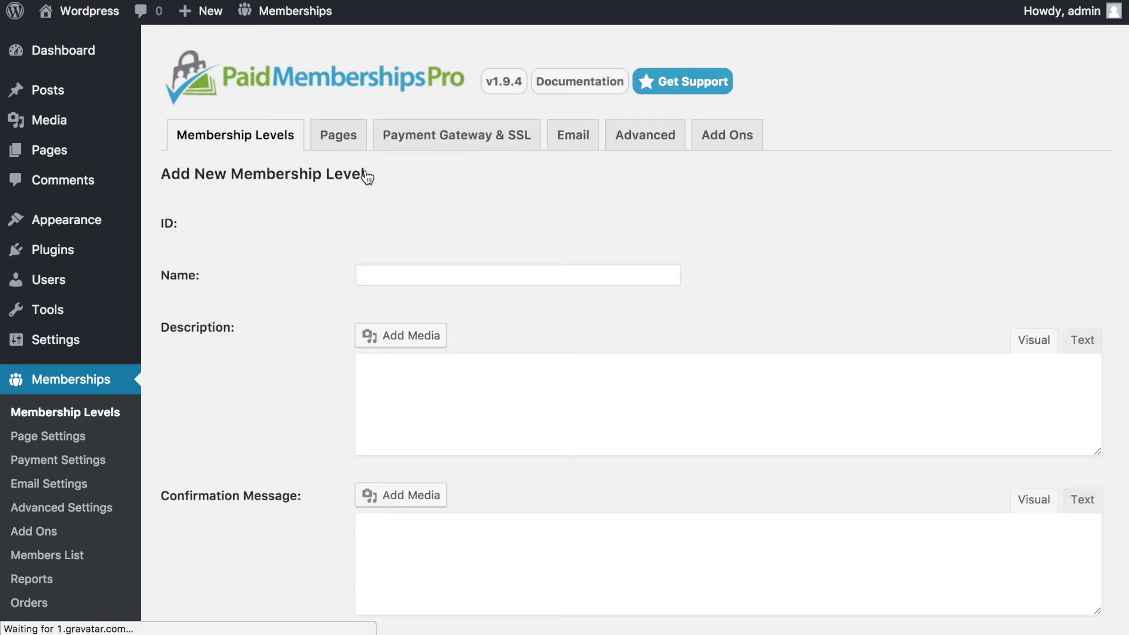
scroll(515, 276, down, 3)
click(444, 173)
text(Gold Member)
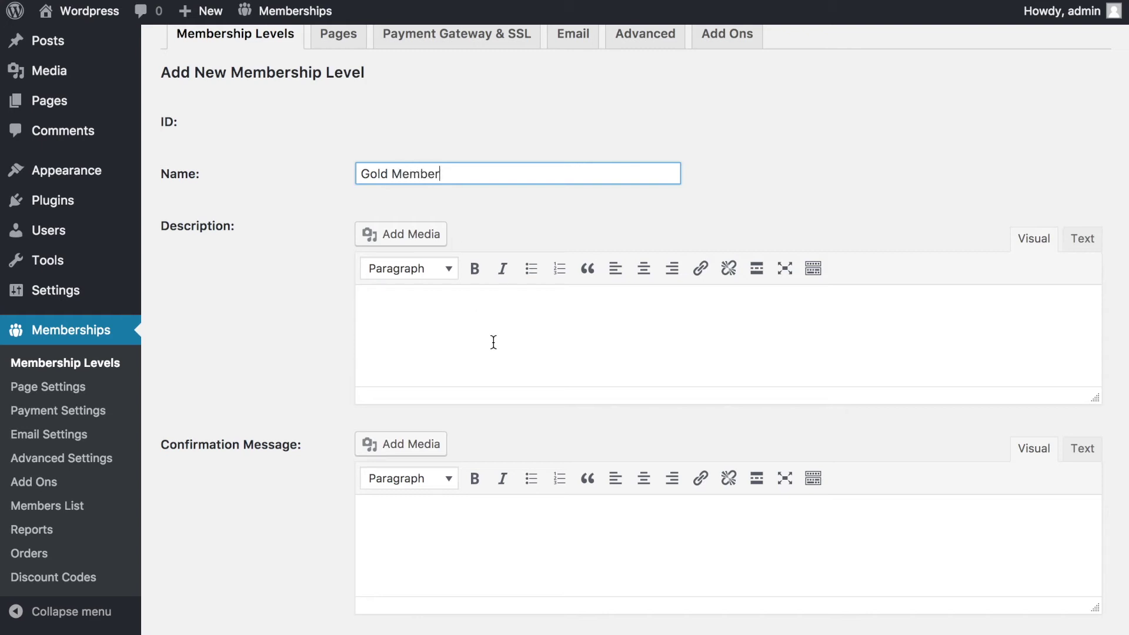
click(492, 341)
text(Hey, to view this, you are going to become a gold member.)
scroll(588, 435, down, 2)
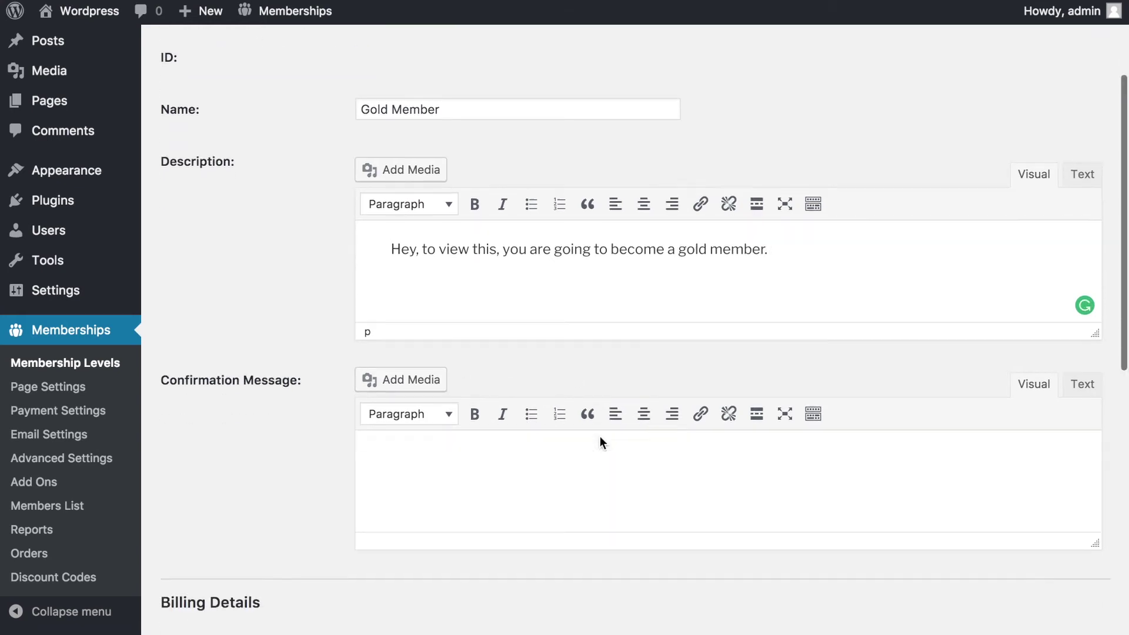
Enter 'Awesome. You are now a gold member.' as the level's confirmation message
click(515, 428)
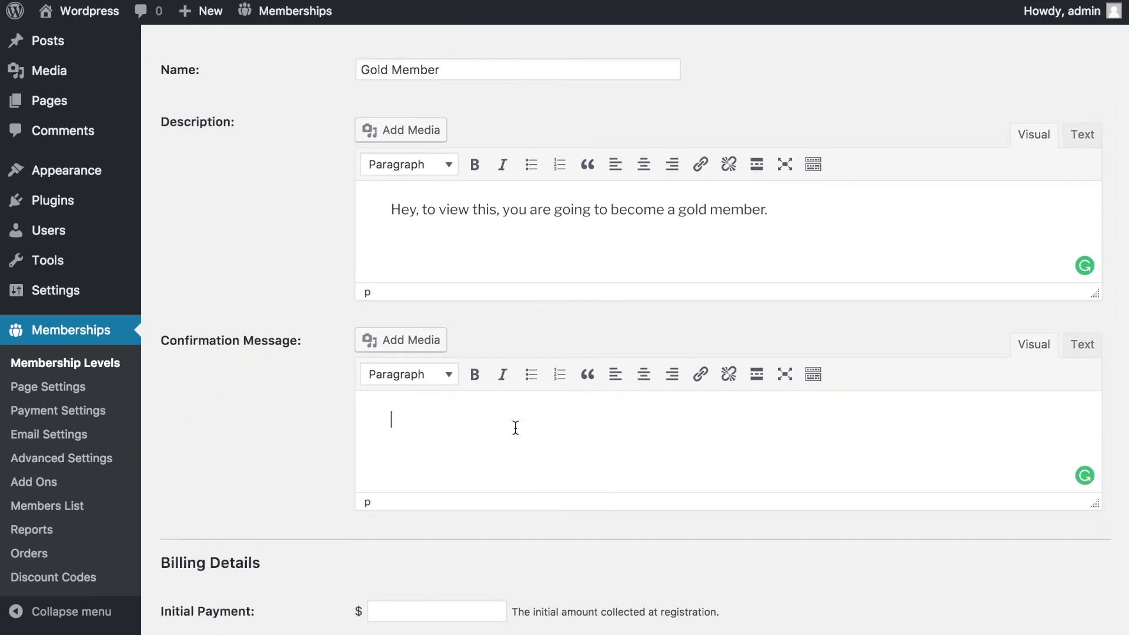
text(Awesome. You are now)
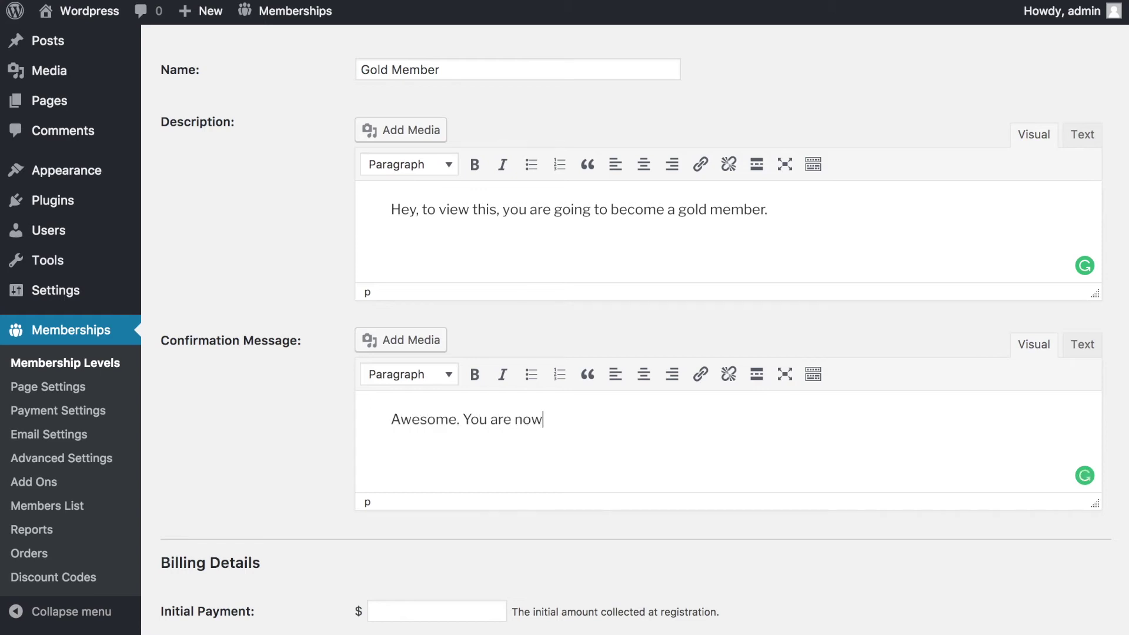
text( a gold member.)
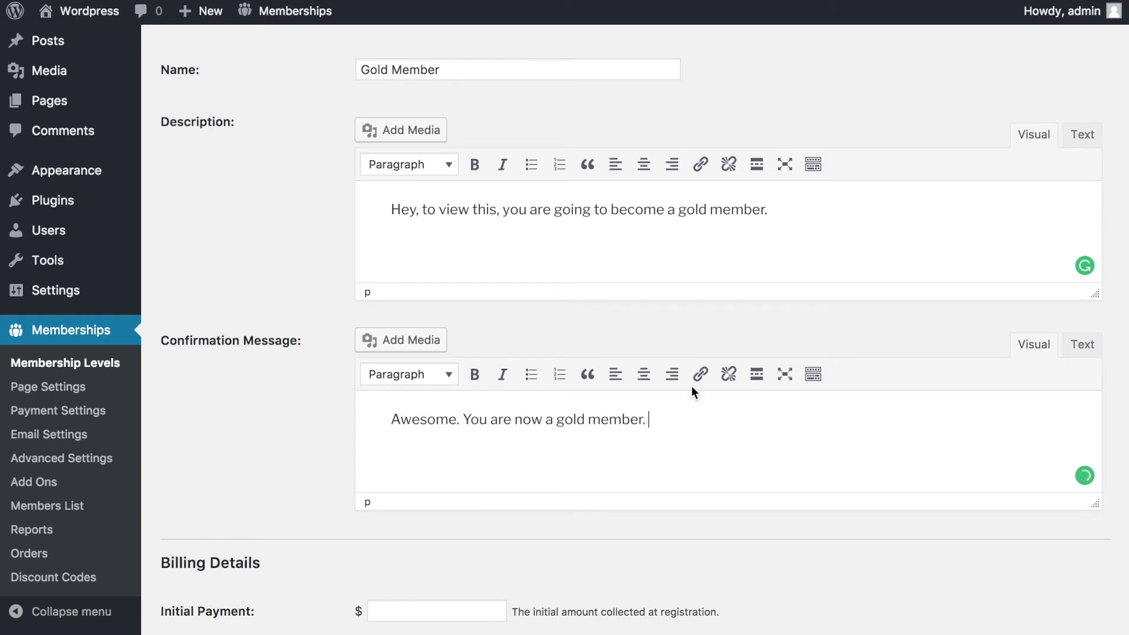
scroll(692, 386, down, 7)
click(425, 232)
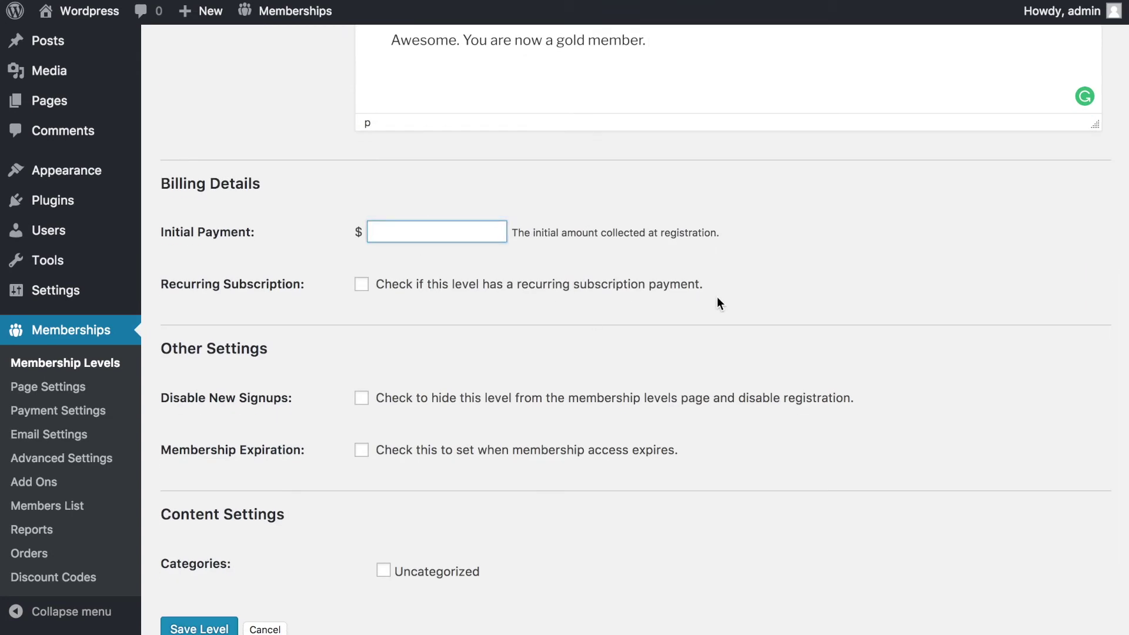
Enter an initial payment of 9 and make the level recur at $9 every 30 days
text(9)
click(361, 284)
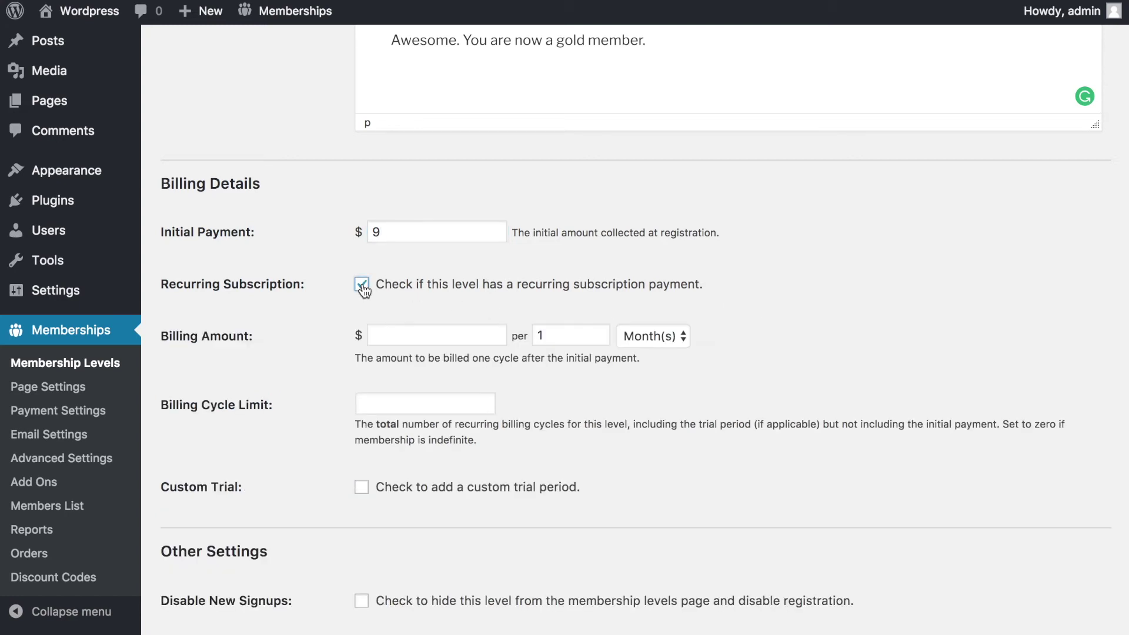
click(444, 336)
text(9)
key(Tab)
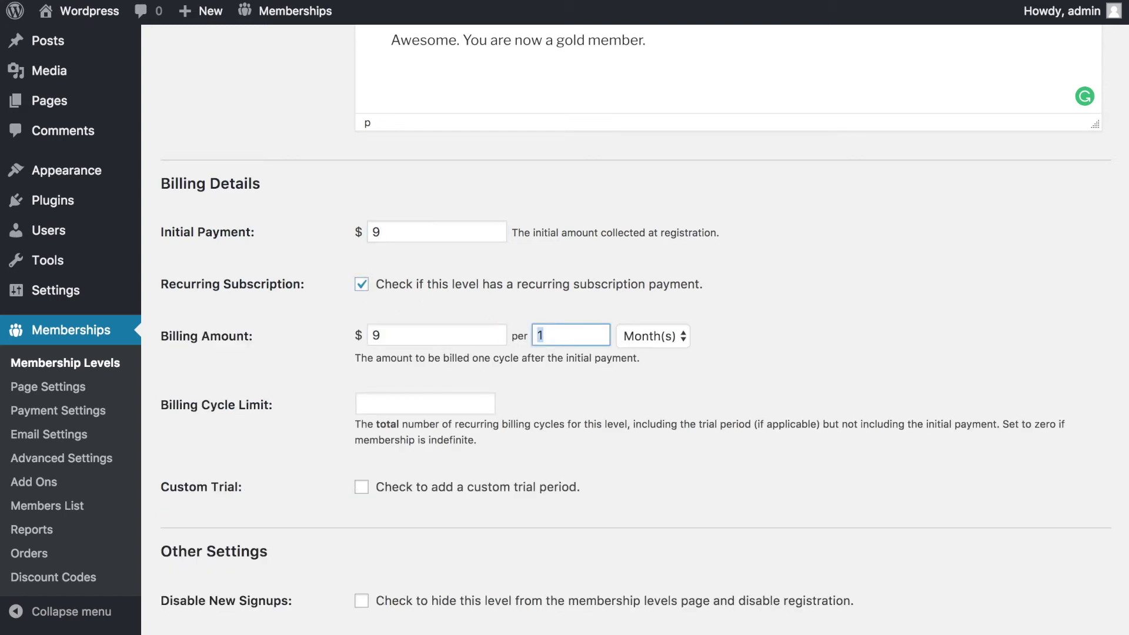
text(30)
click(675, 330)
click(680, 305)
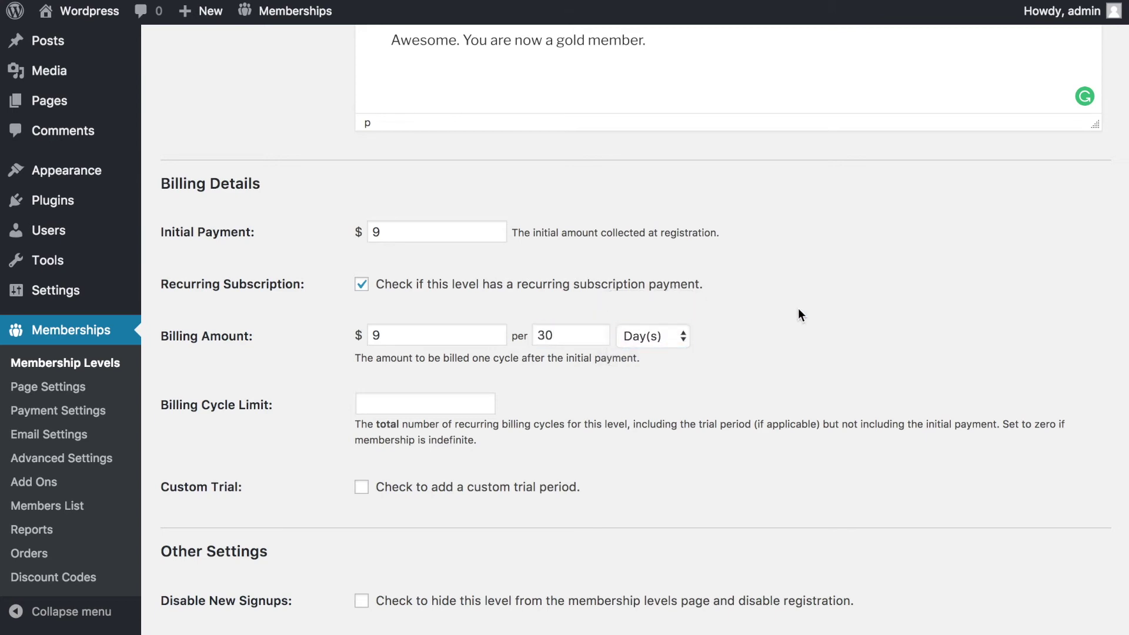
Change the initial payment amount to $0
scroll(799, 308, down, 1)
click(400, 193)
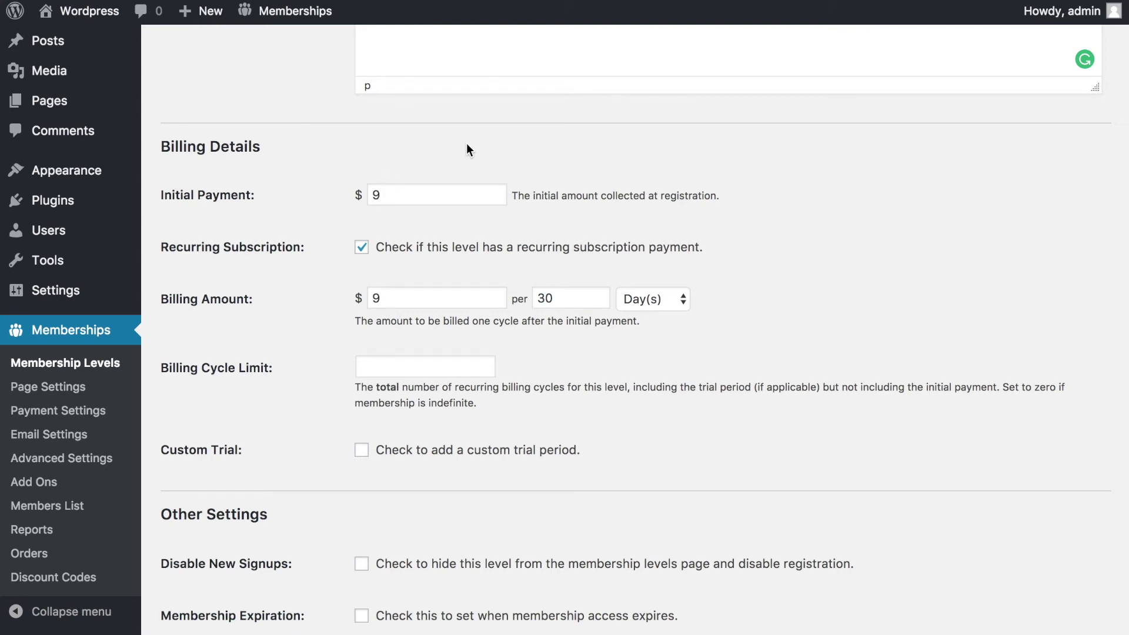
scroll(467, 143, up, 10)
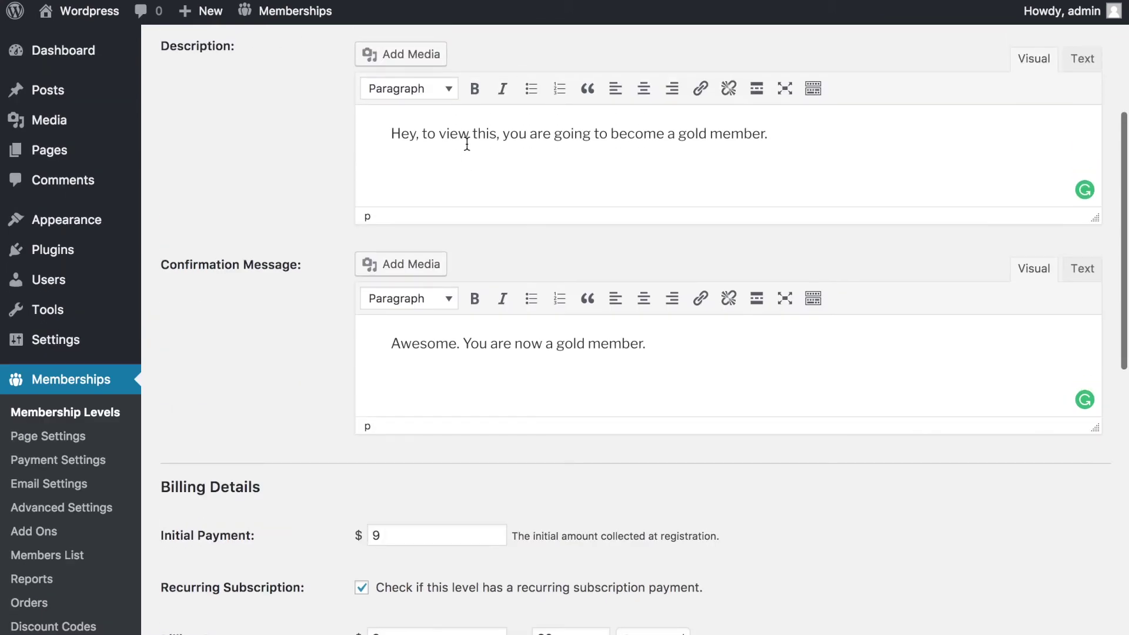
scroll(469, 148, down, 10)
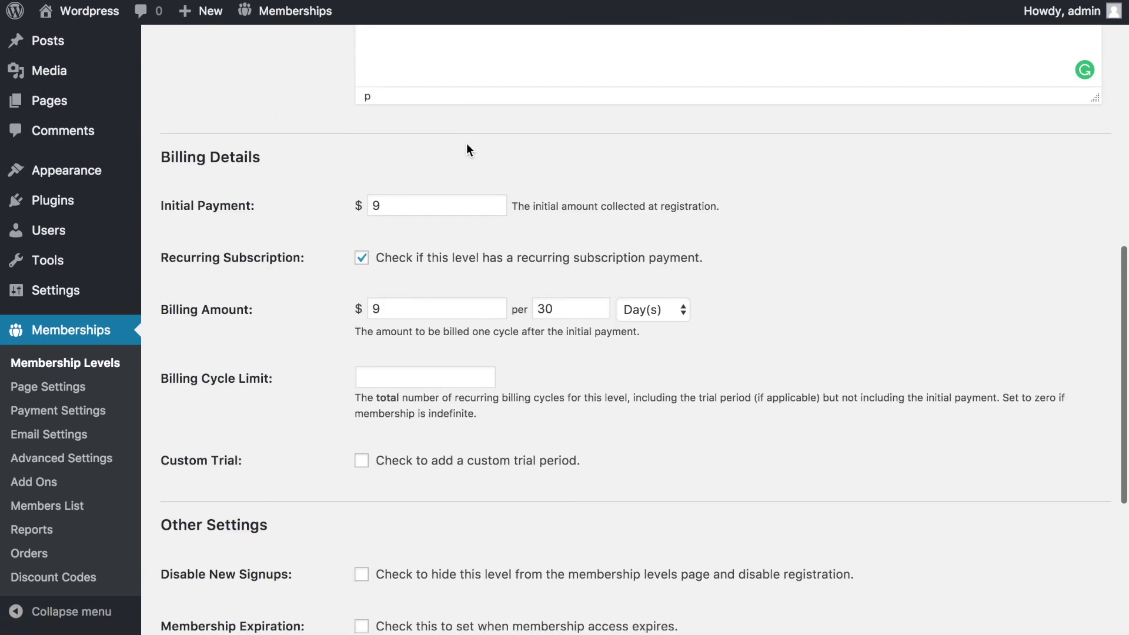
drag(370, 206, 385, 205)
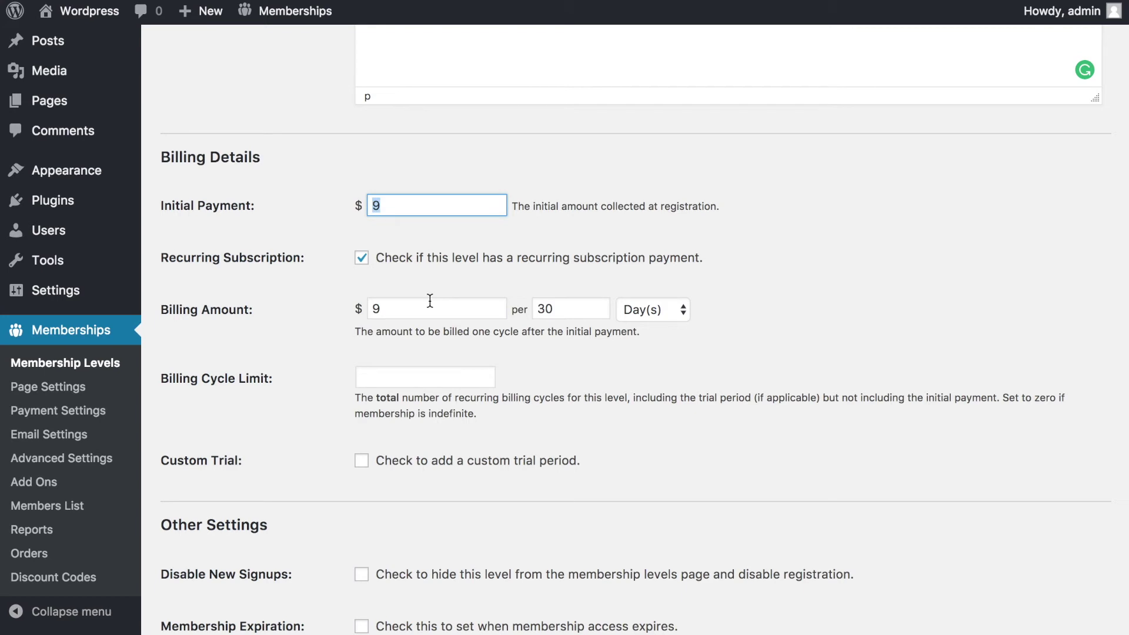
text(0)
click(823, 291)
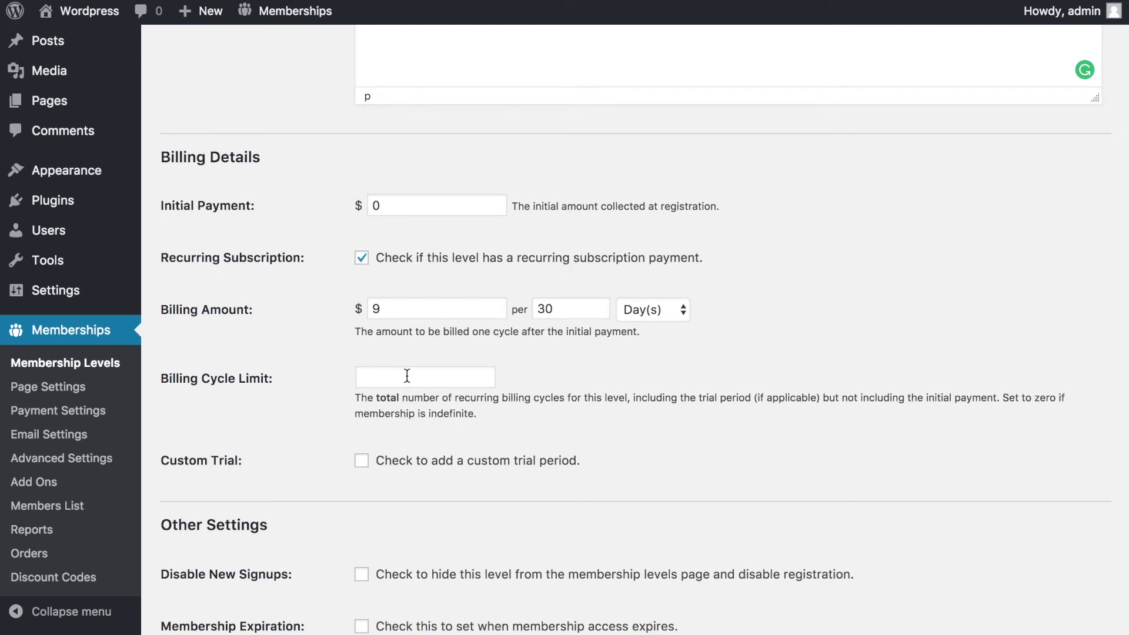
scroll(407, 375, down, 2)
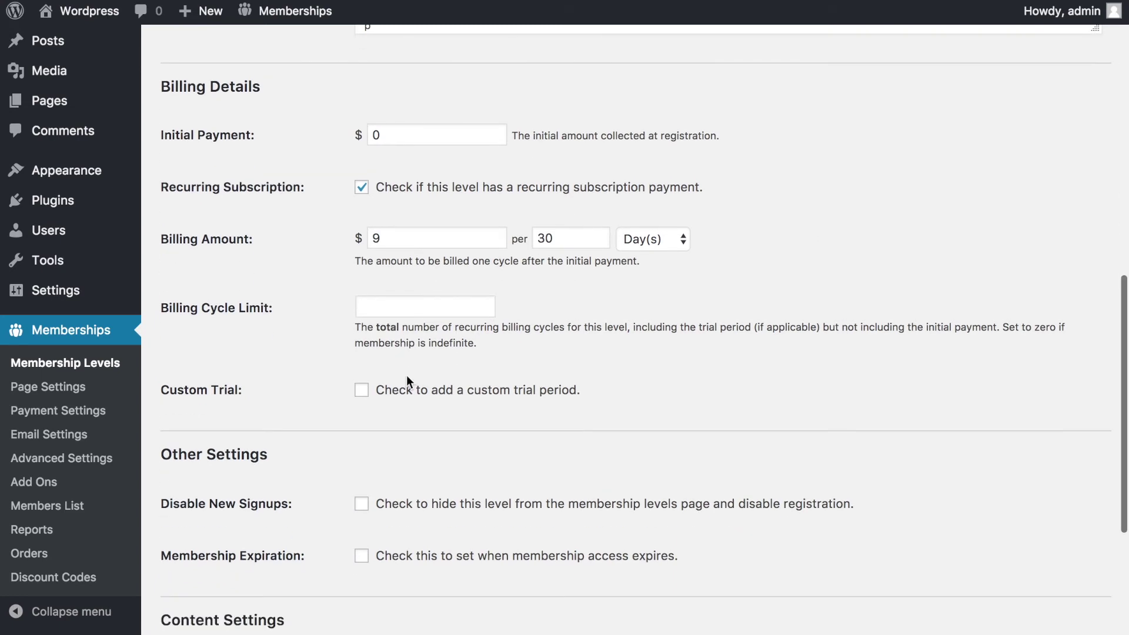
Enable a custom trial with a $3 trial billing amount
click(361, 391)
click(408, 441)
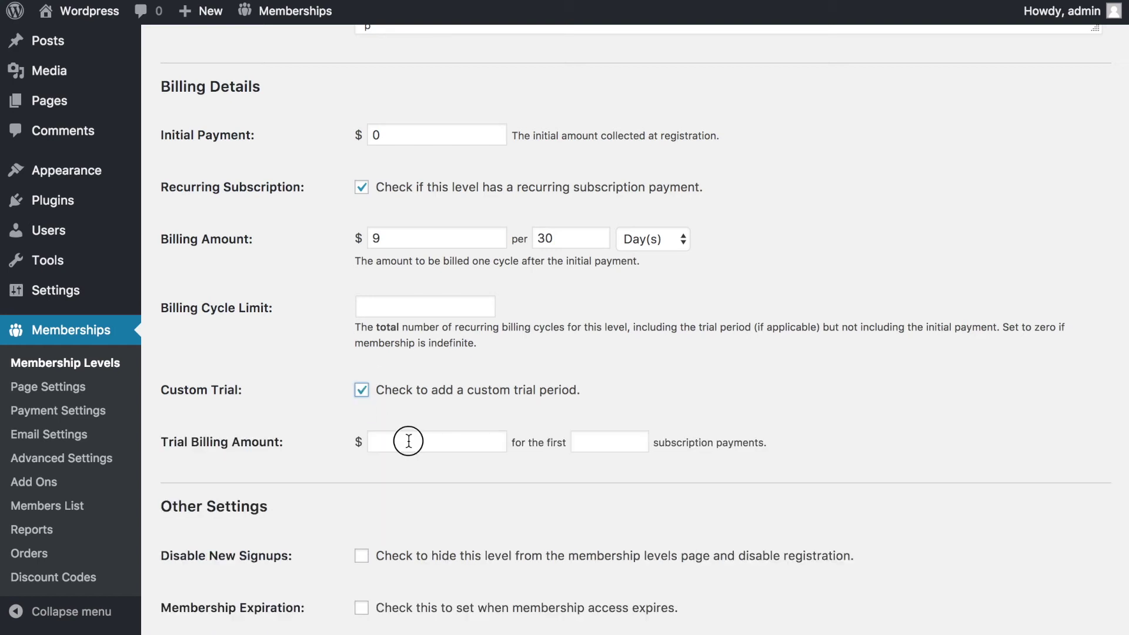
text(2)
key(BackSpace)
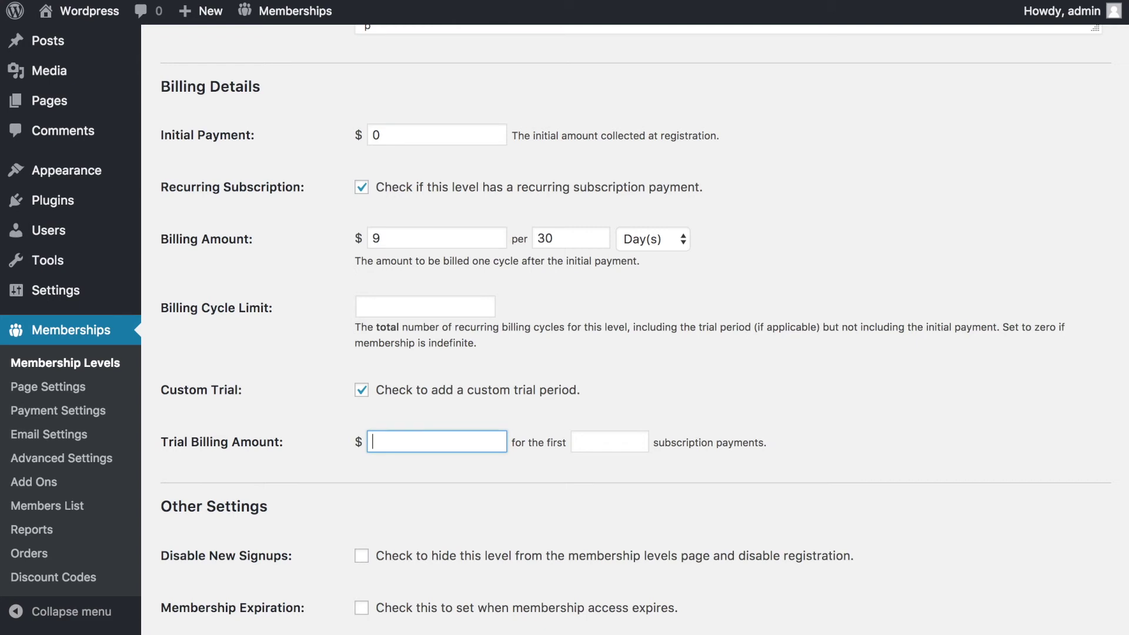
click(648, 435)
click(437, 442)
text(3)
click(599, 444)
text(3)
click(817, 380)
scroll(817, 380, down, 5)
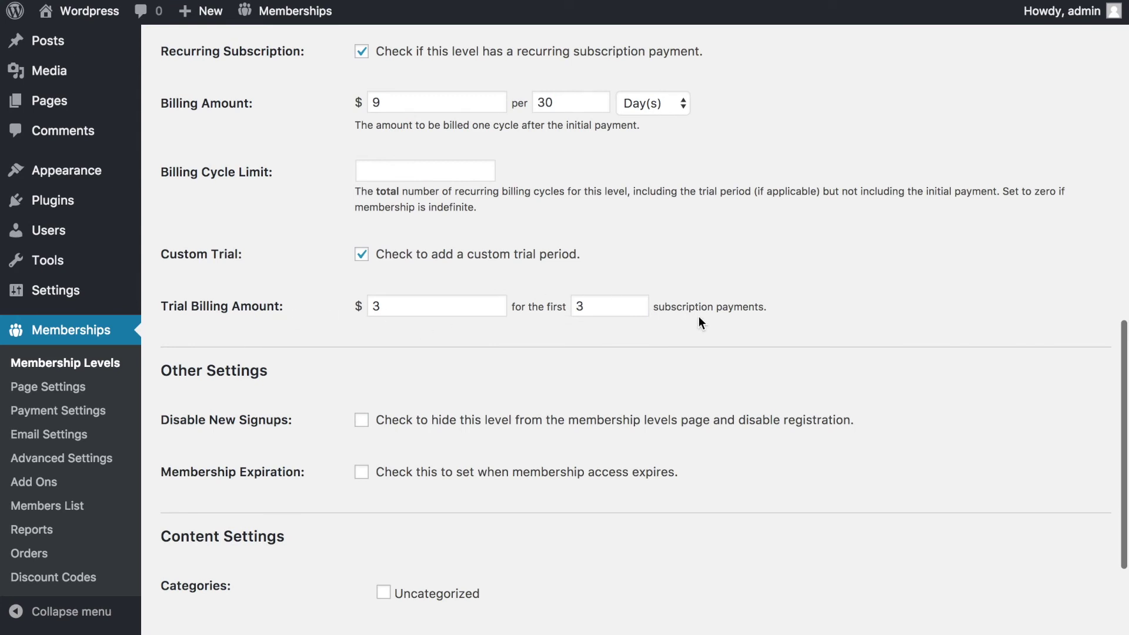
Limit the $3 trial to the first 1 subscription payment
scroll(635, 318, up, 1)
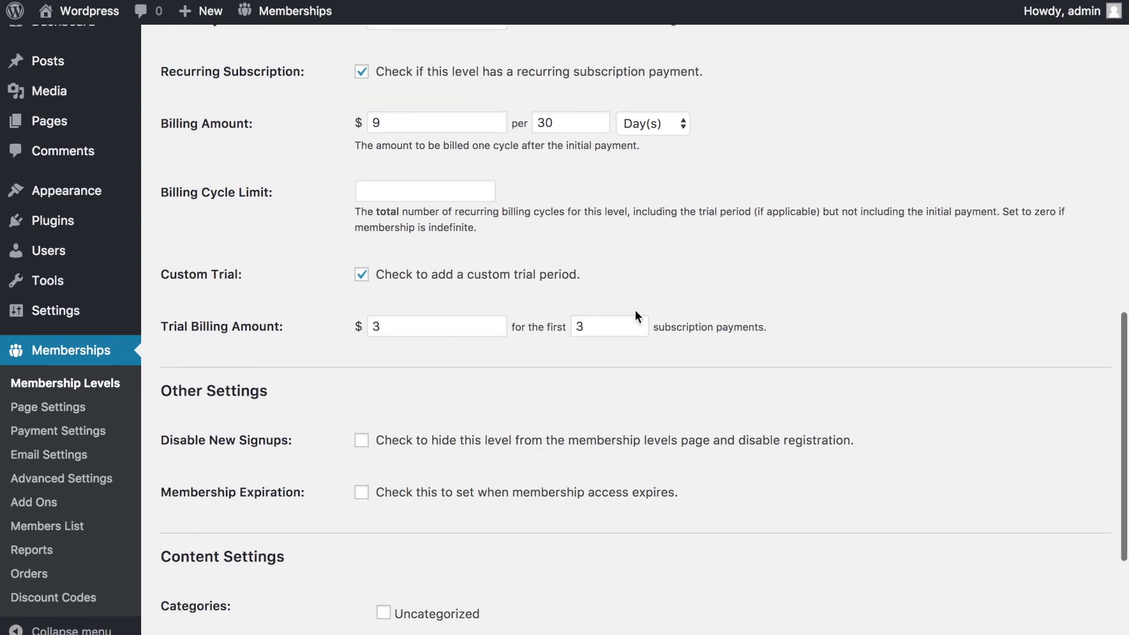
double_click(596, 325)
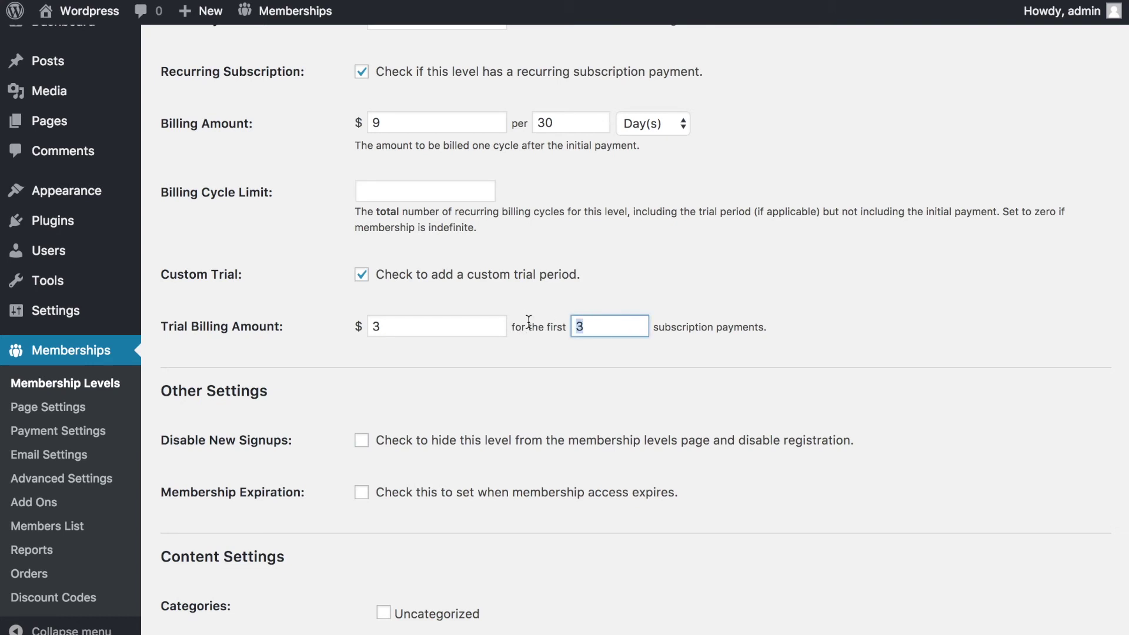
text(1)
click(843, 425)
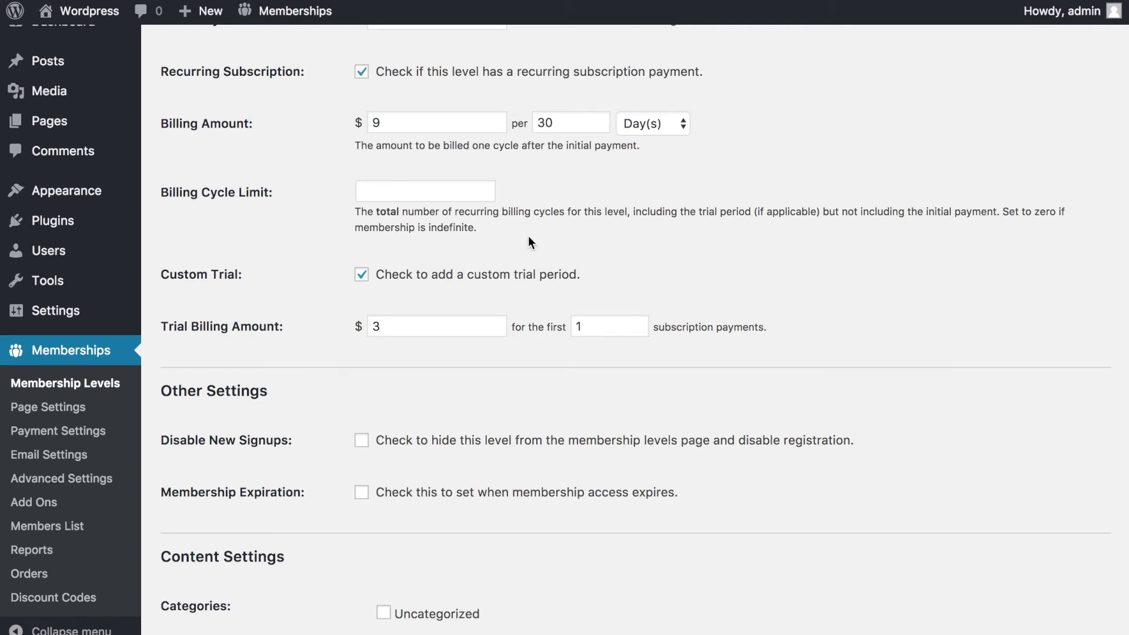
scroll(529, 241, down, 5)
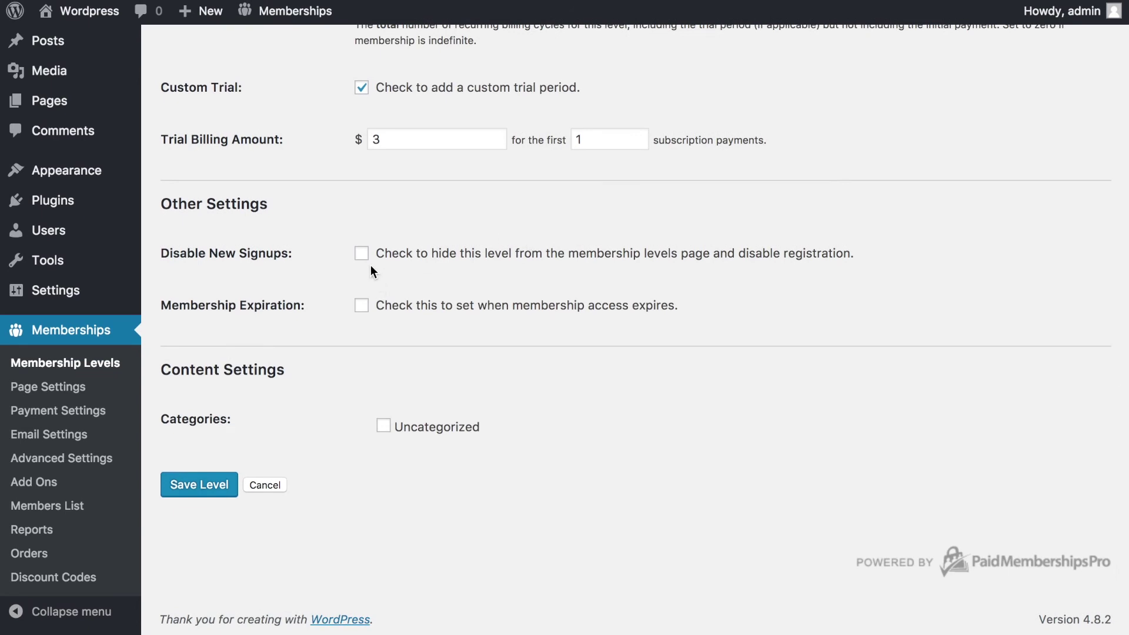
Turn off the custom trial and membership expiration options
click(362, 308)
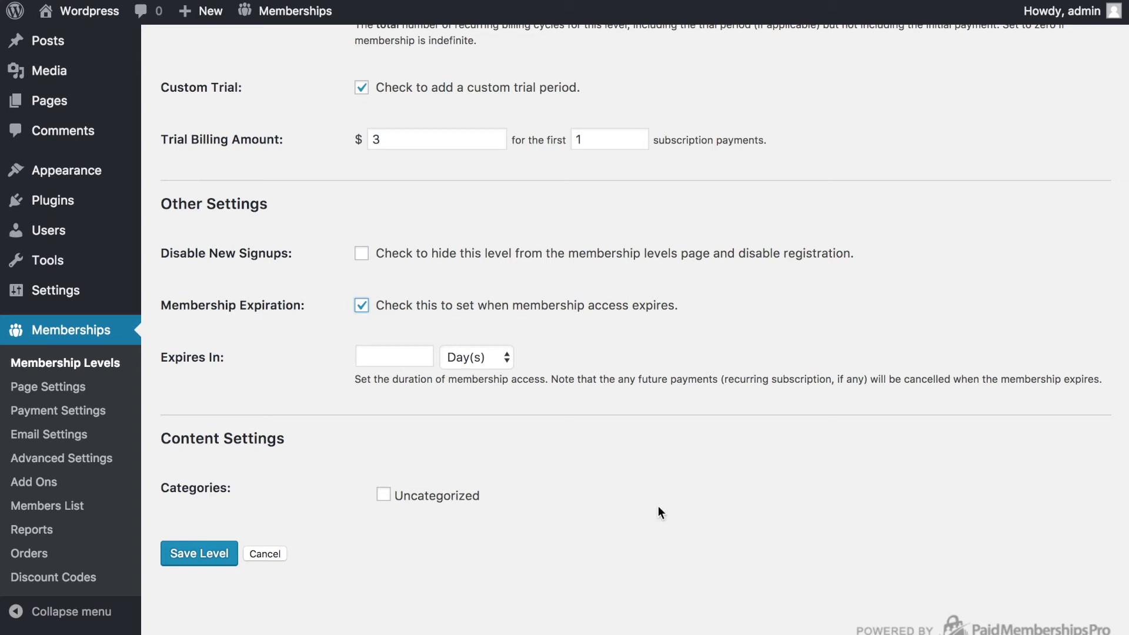
scroll(658, 507, up, 8)
scroll(658, 577, down, 4)
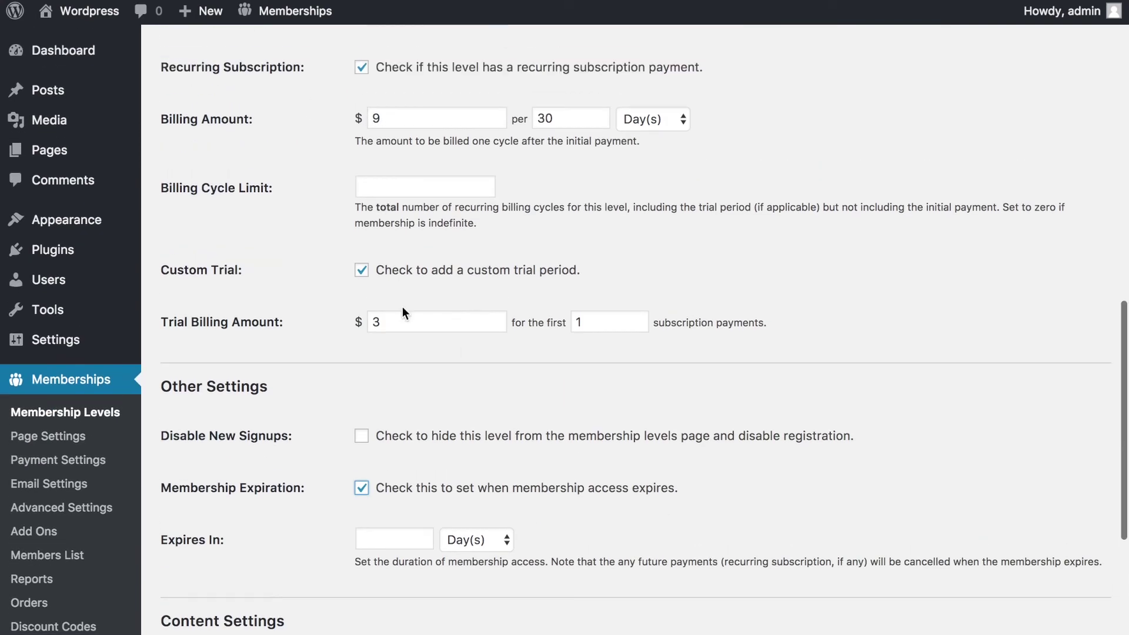
click(362, 270)
click(380, 446)
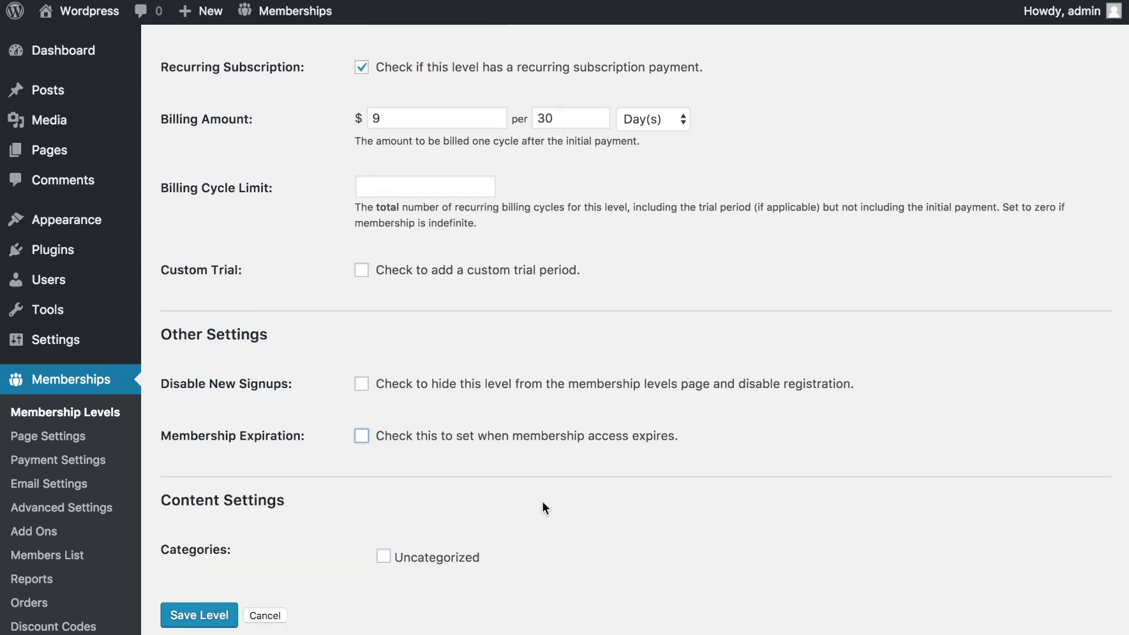
Save the Gold Member level, billed $0.00 now then $9.00 every 30 days
scroll(543, 505, up, 5)
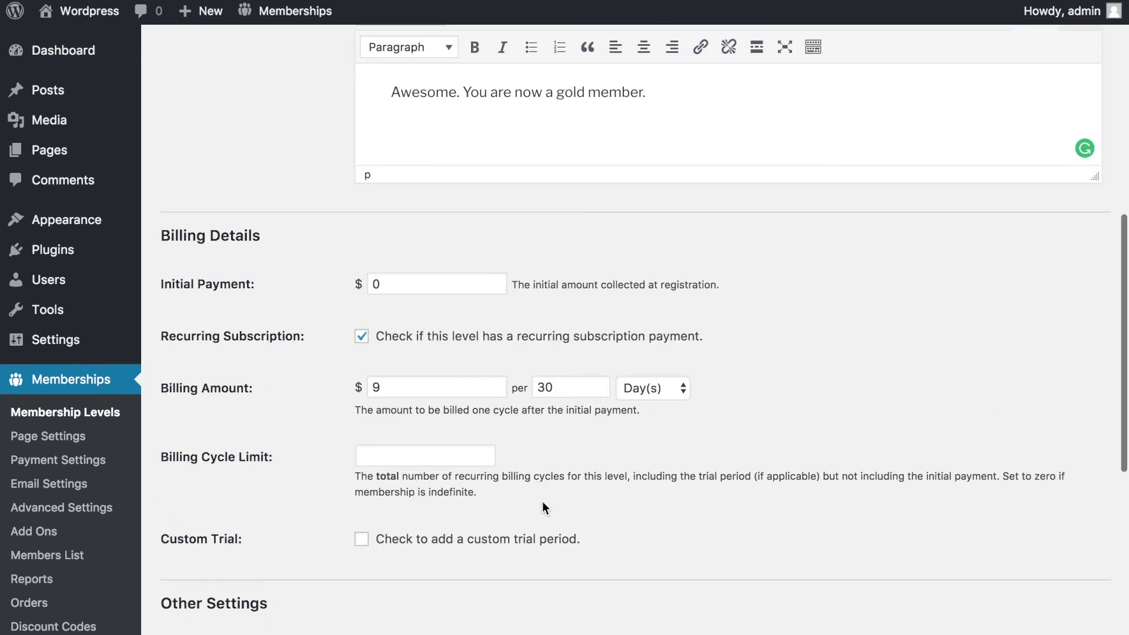
scroll(543, 503, down, 5)
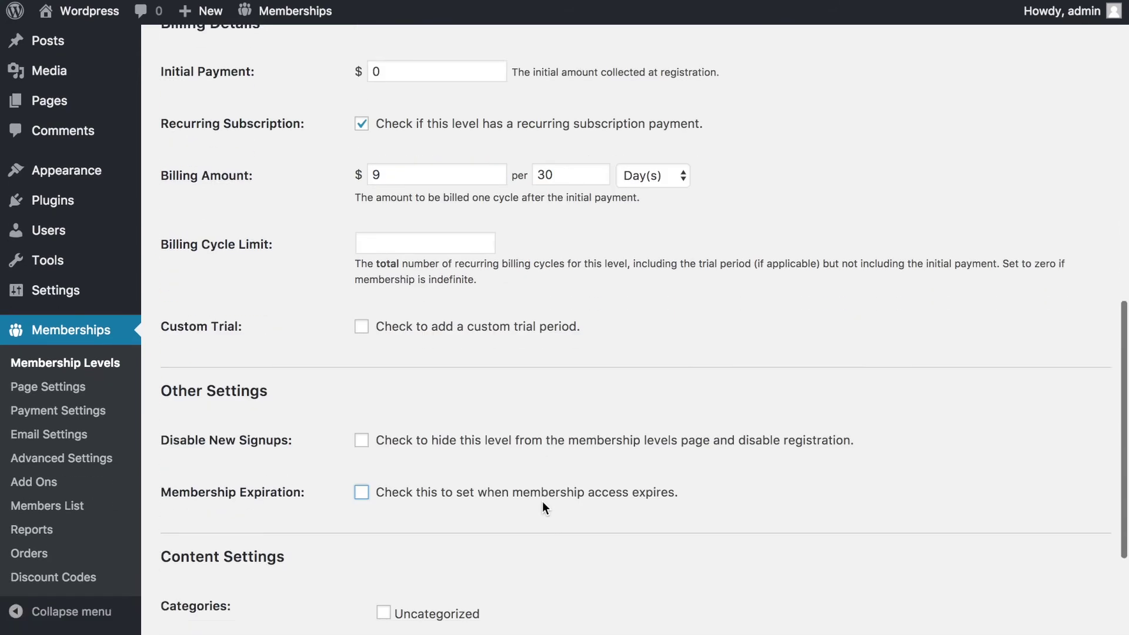
scroll(542, 501, down, 1)
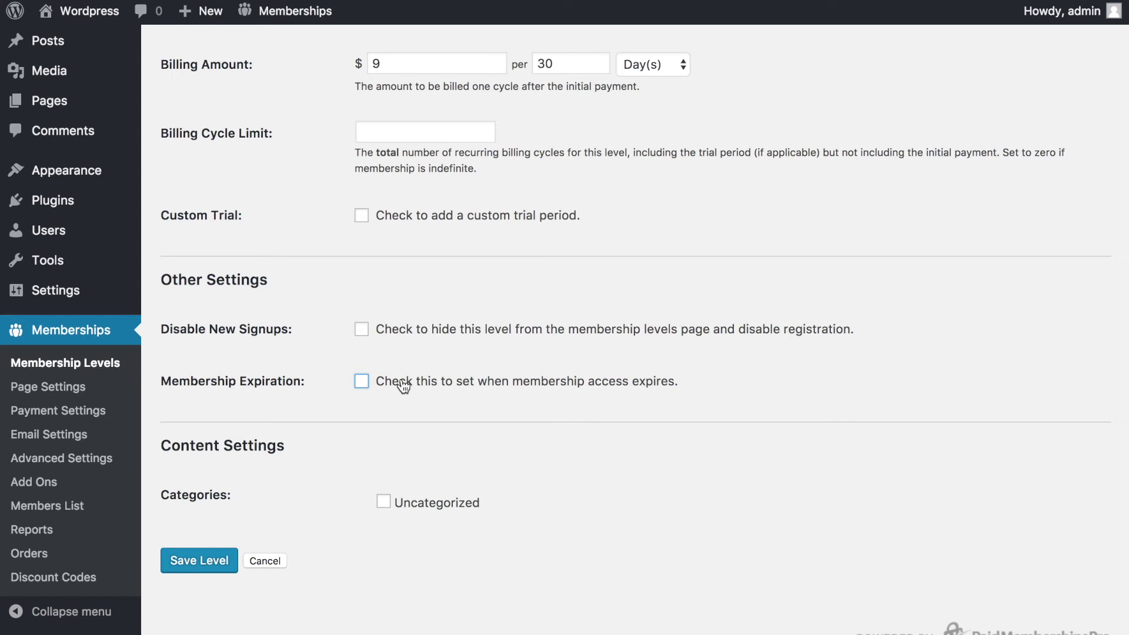
scroll(404, 385, down, 1)
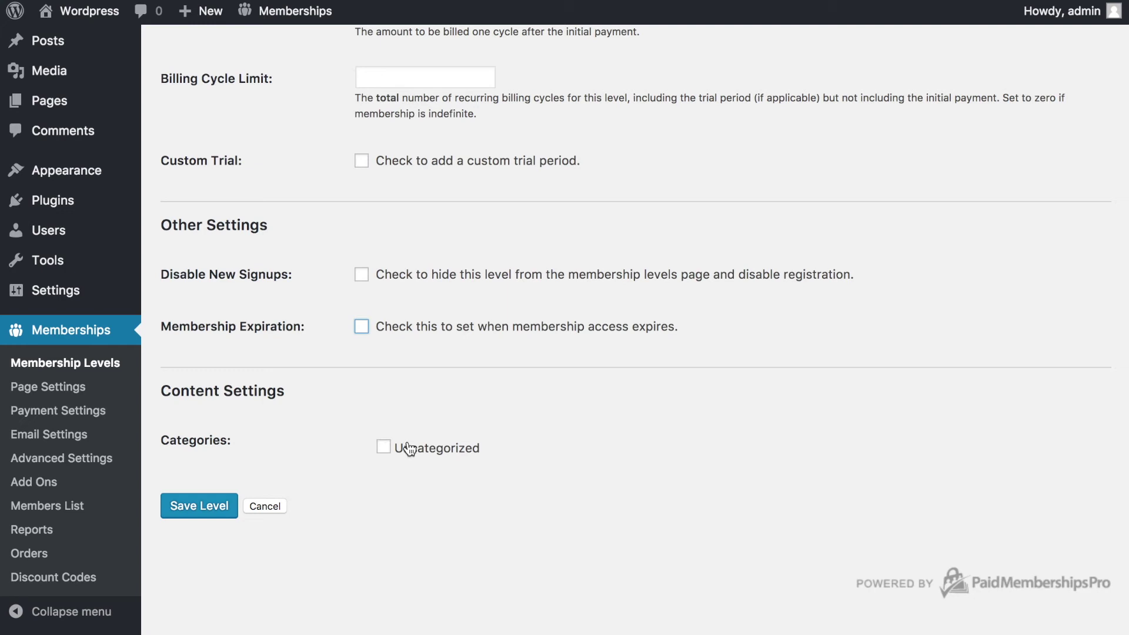
scroll(391, 447, up, 15)
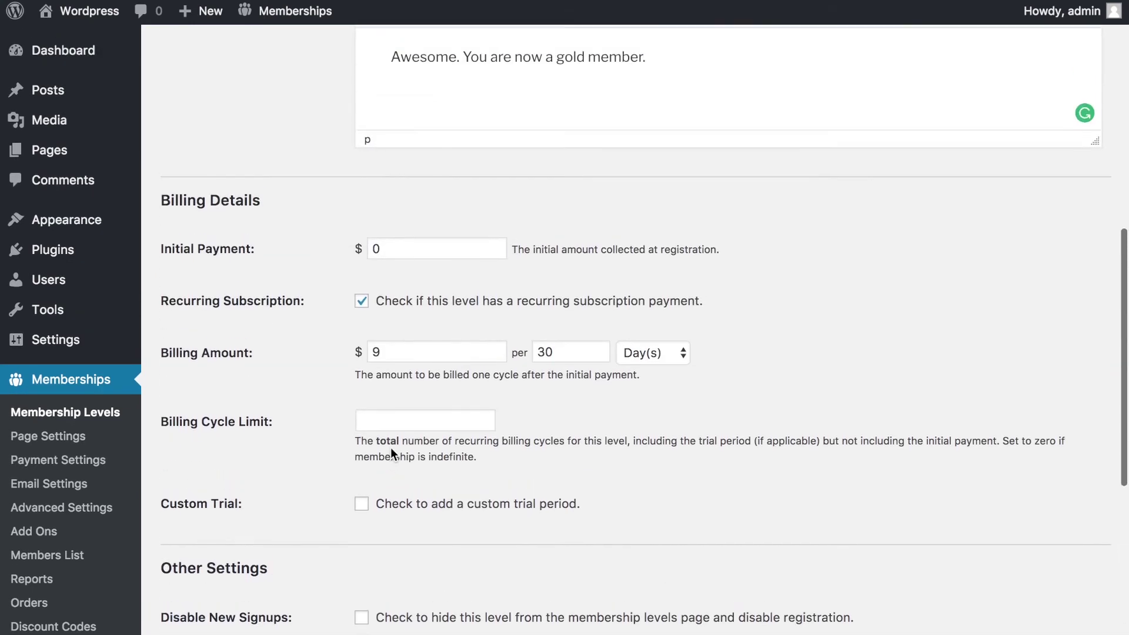
scroll(391, 447, down, 6)
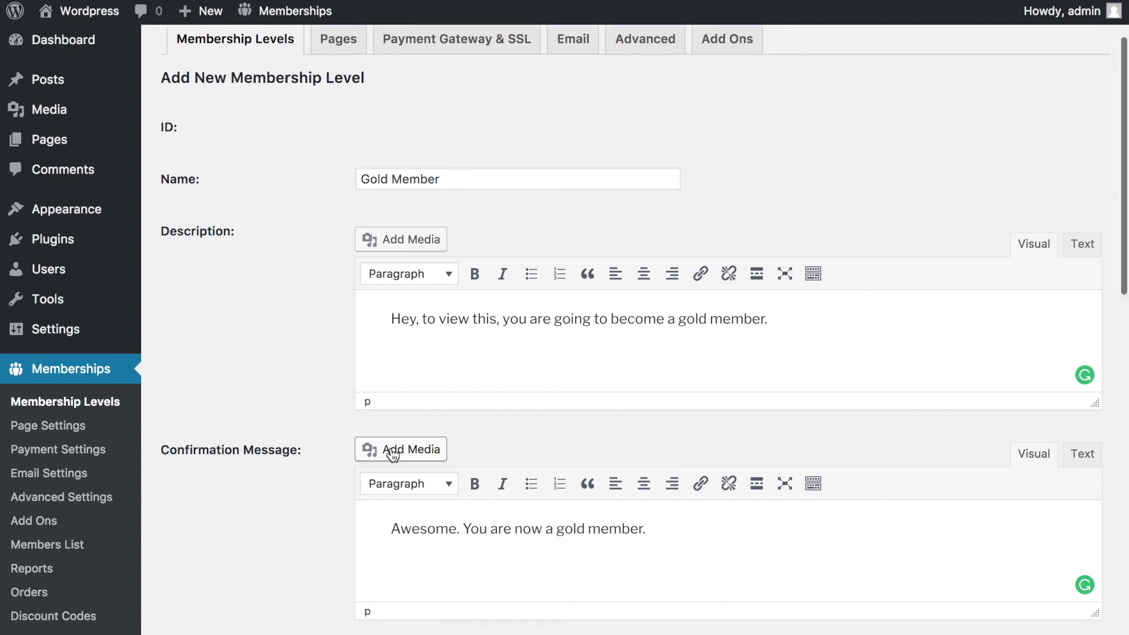
scroll(391, 447, down, 8)
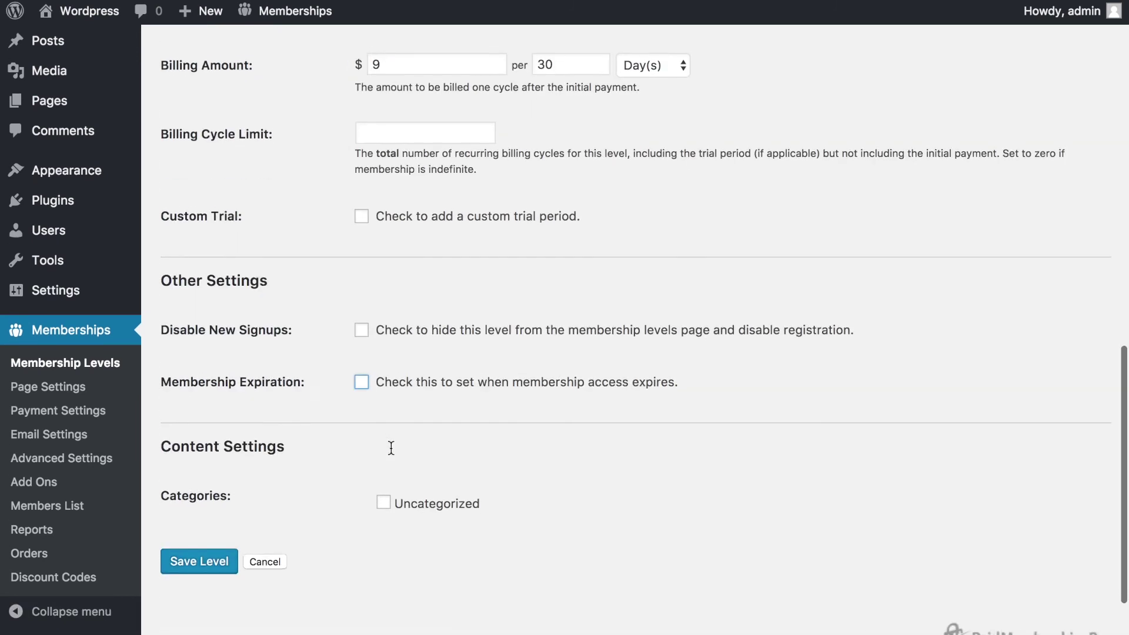
click(210, 502)
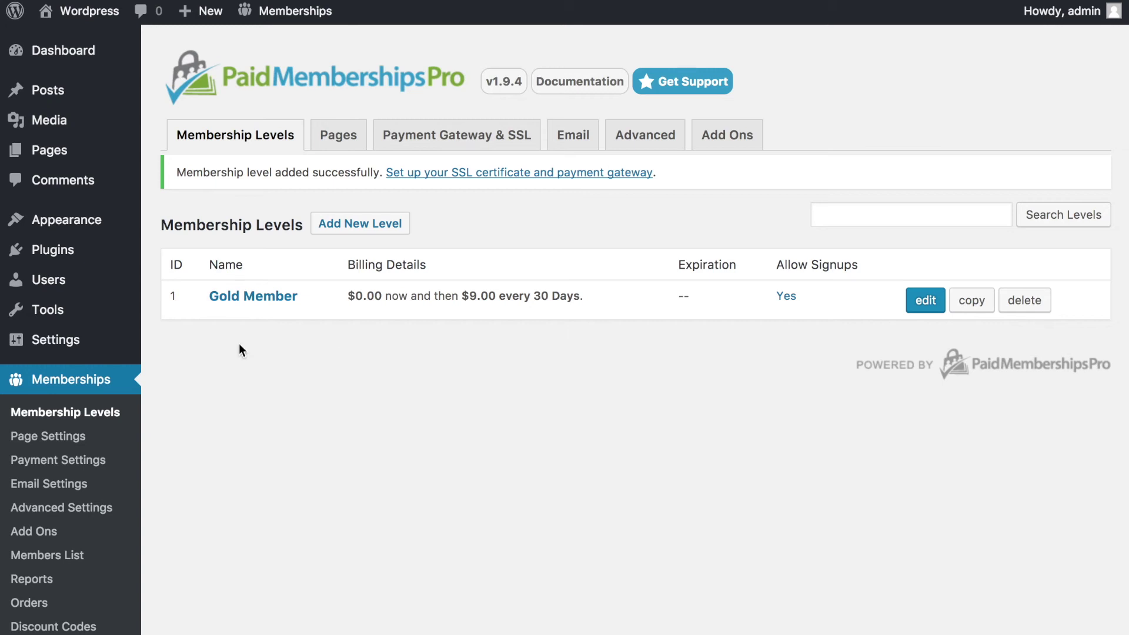
Bring up the Settings submenu from the admin sidebar
mouse_move(104, 334)
scroll(106, 403, down, 2)
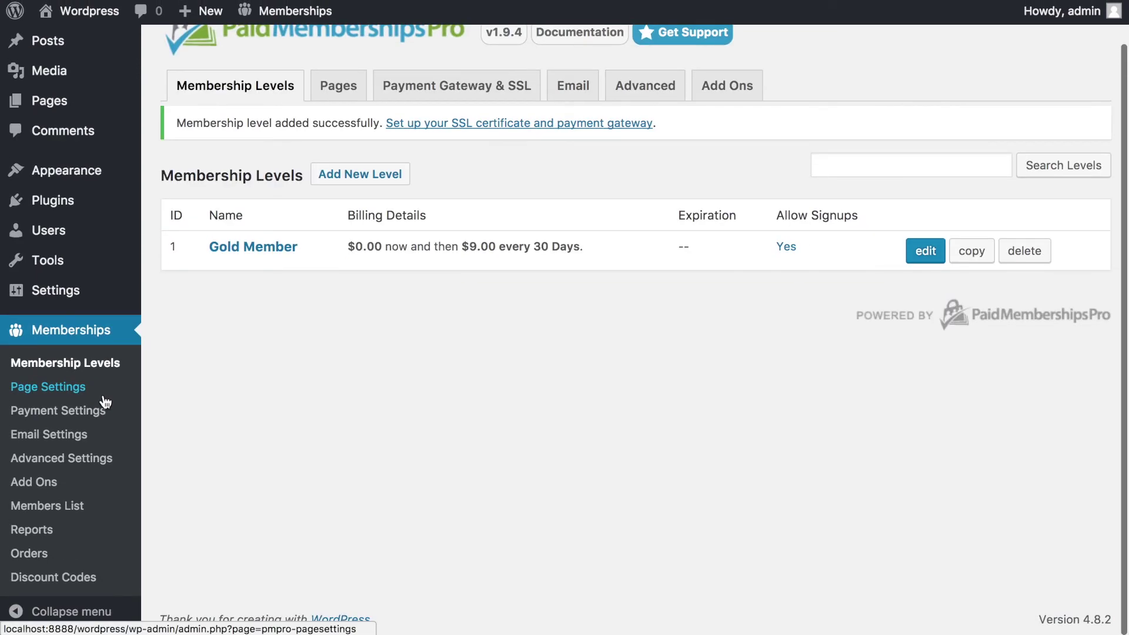
mouse_move(61, 290)
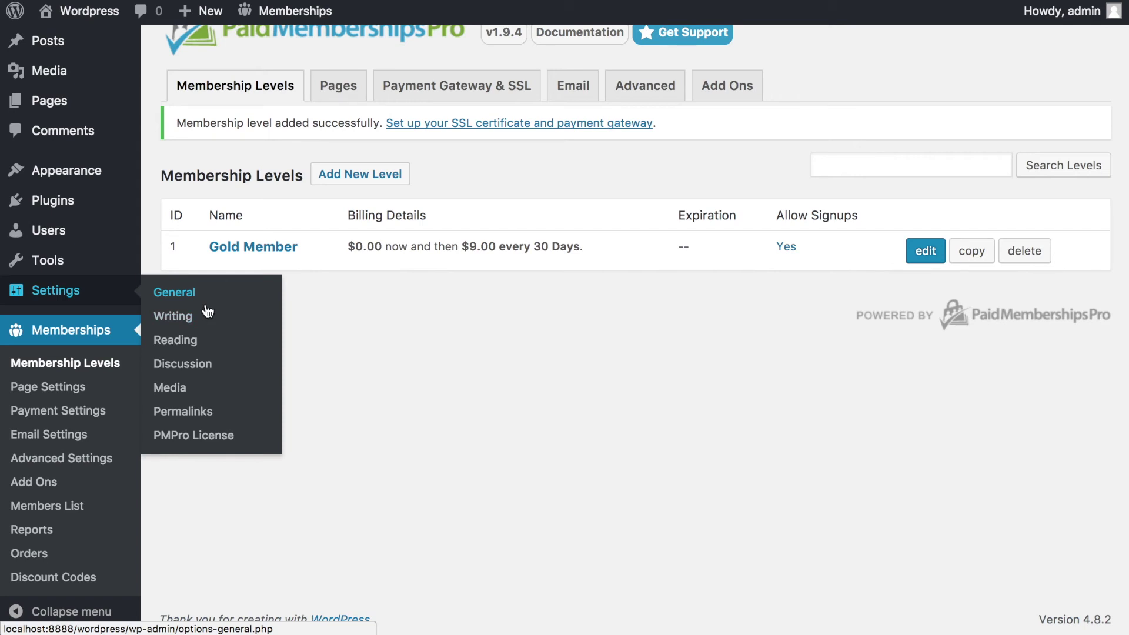
Enable 'Anyone can register' in General Settings and save the changes
click(206, 309)
scroll(385, 357, down, 3)
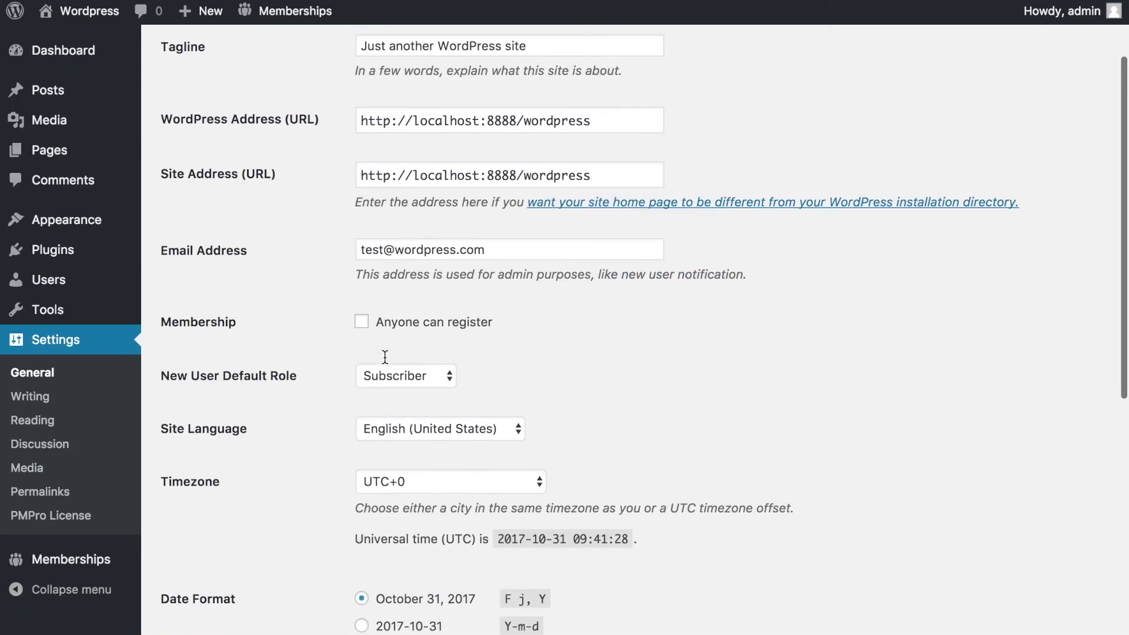
drag(161, 321, 249, 327)
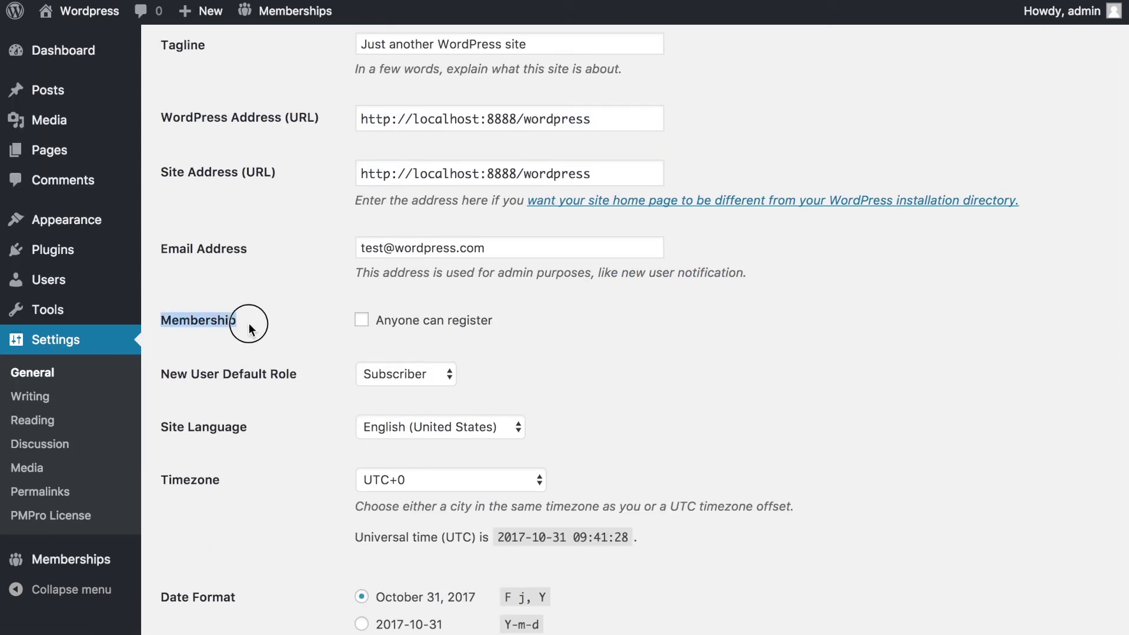
click(405, 322)
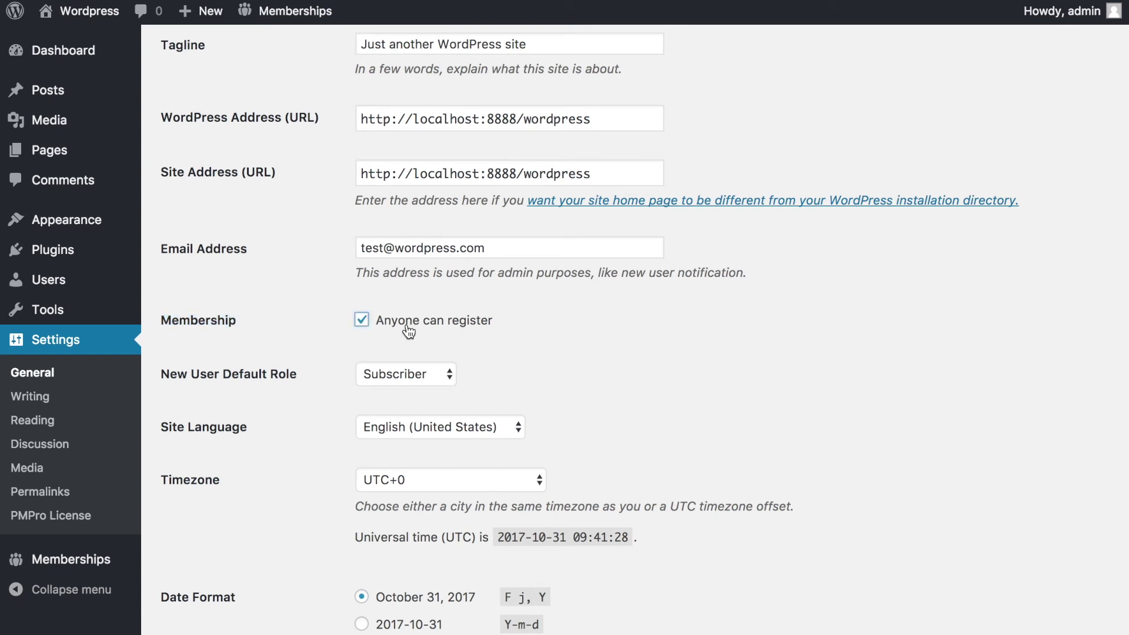
scroll(407, 323, up, 4)
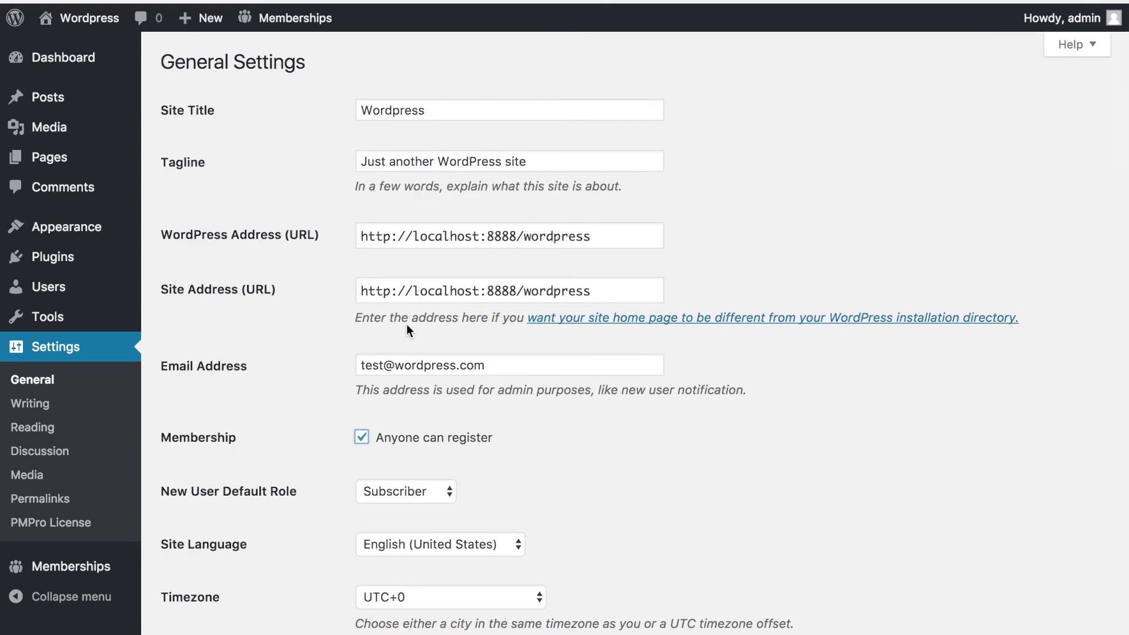
scroll(407, 323, down, 10)
click(212, 543)
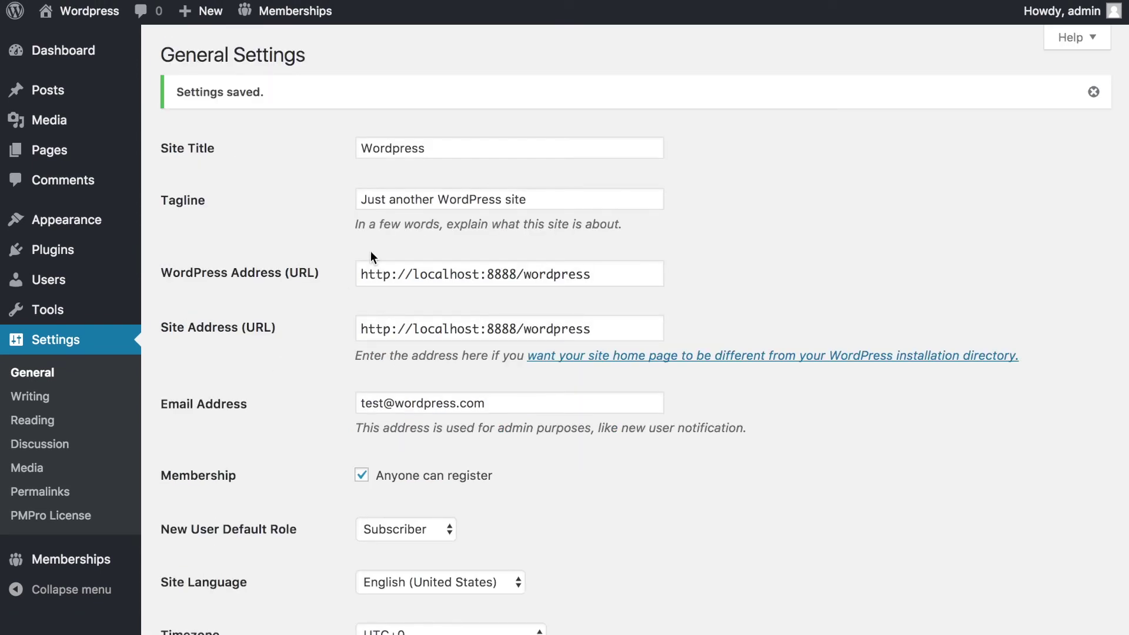
Load the site's front page (localhost:8888/wordpress) in a private incognito window
mouse_move(82, 11)
right_click(76, 42)
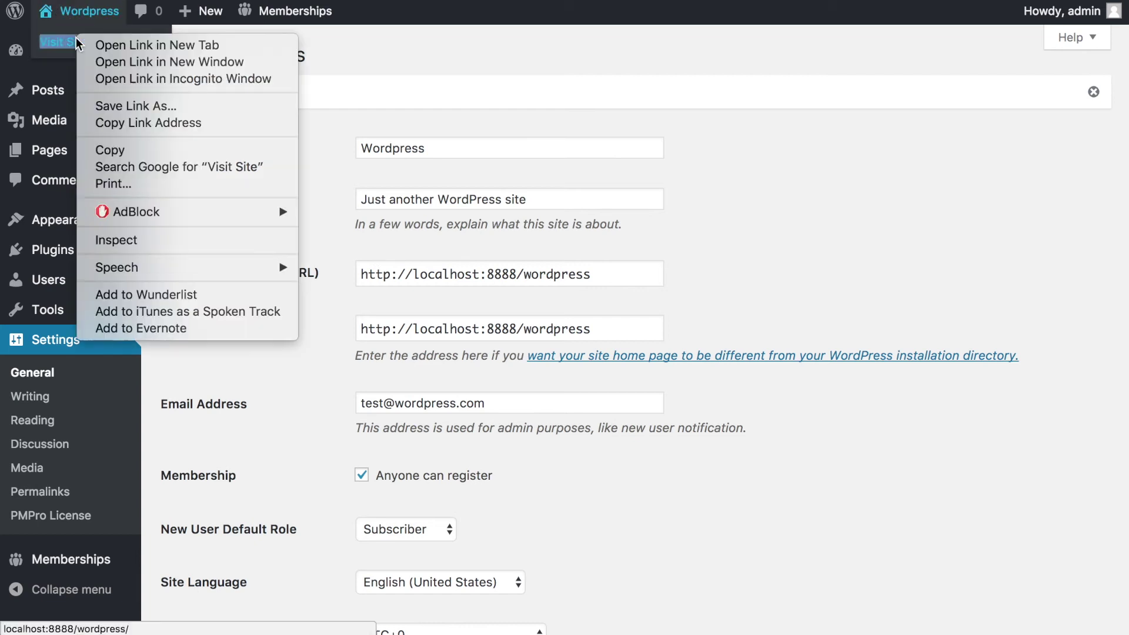
key(Escape)
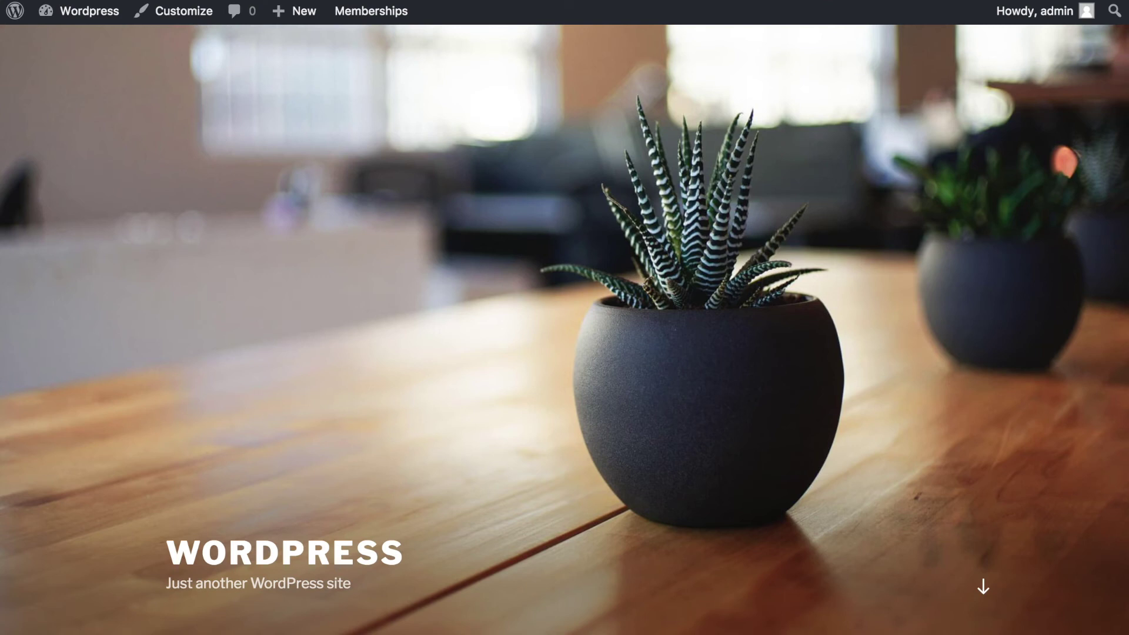
key(super+shift+n)
text(http://localhost:8888/wordpress/)
key(Return)
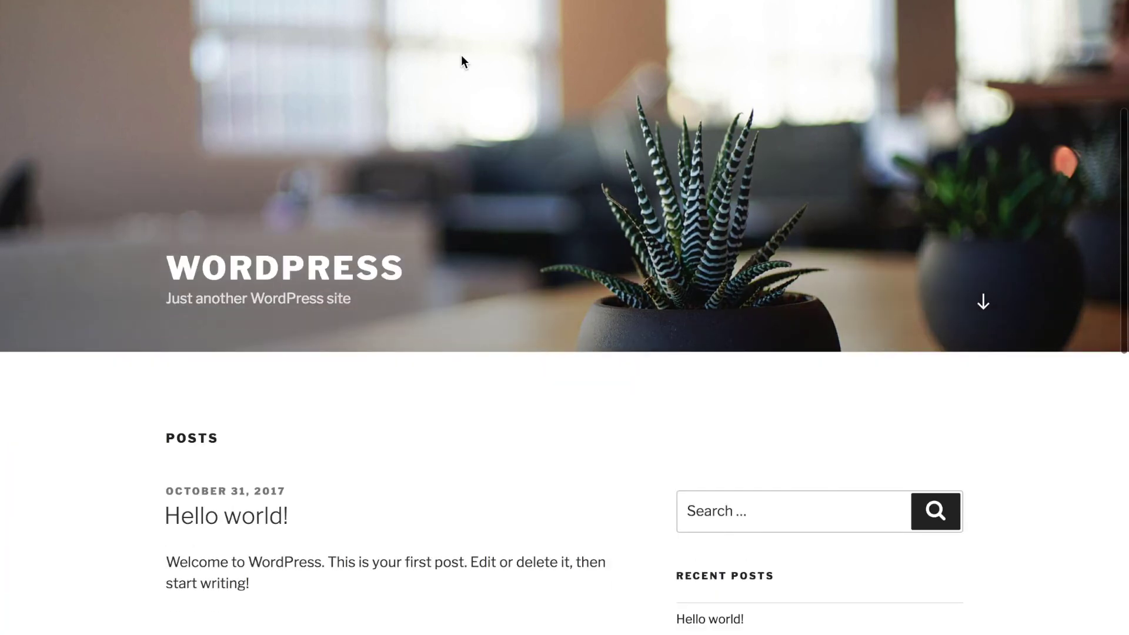
scroll(461, 55, down, 12)
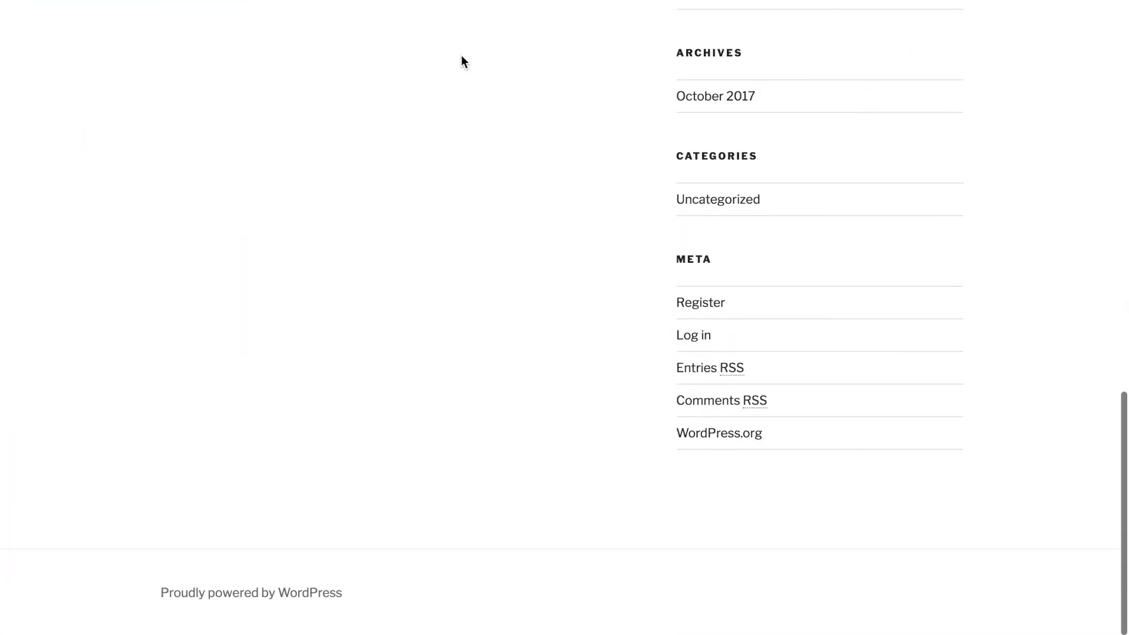
scroll(461, 55, up, 15)
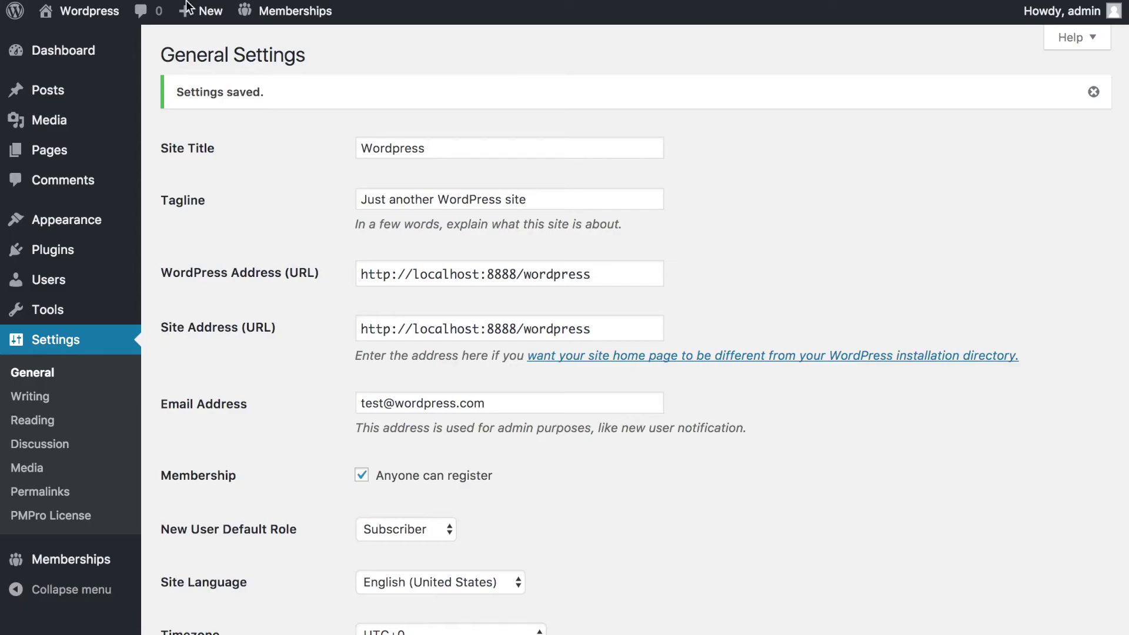
Open the All Pages list in the admin
mouse_move(106, 144)
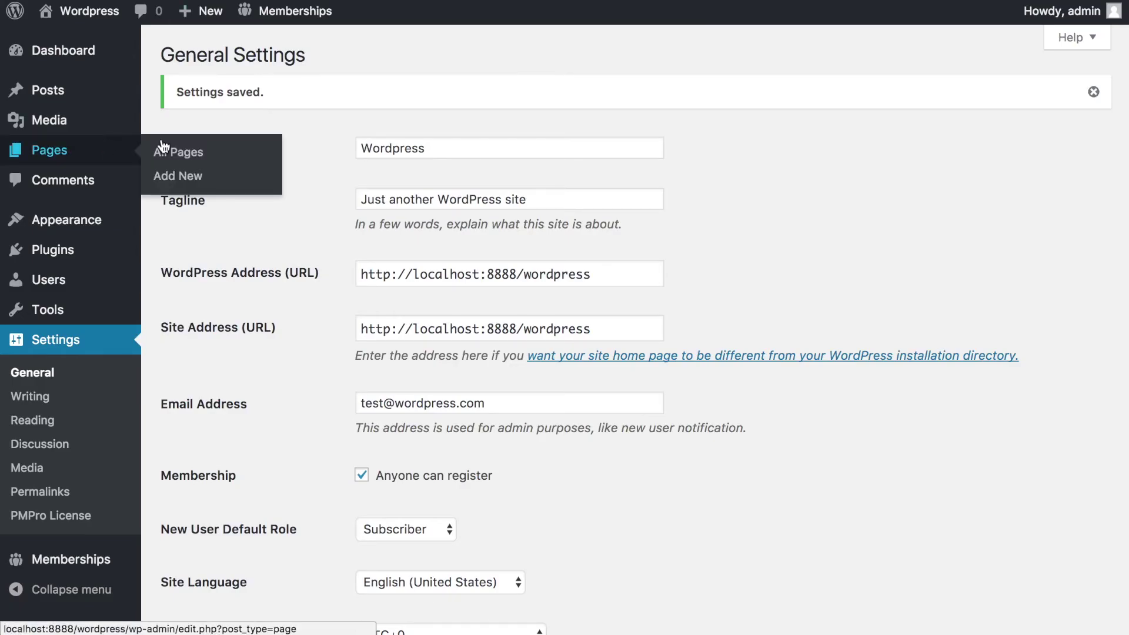
click(216, 152)
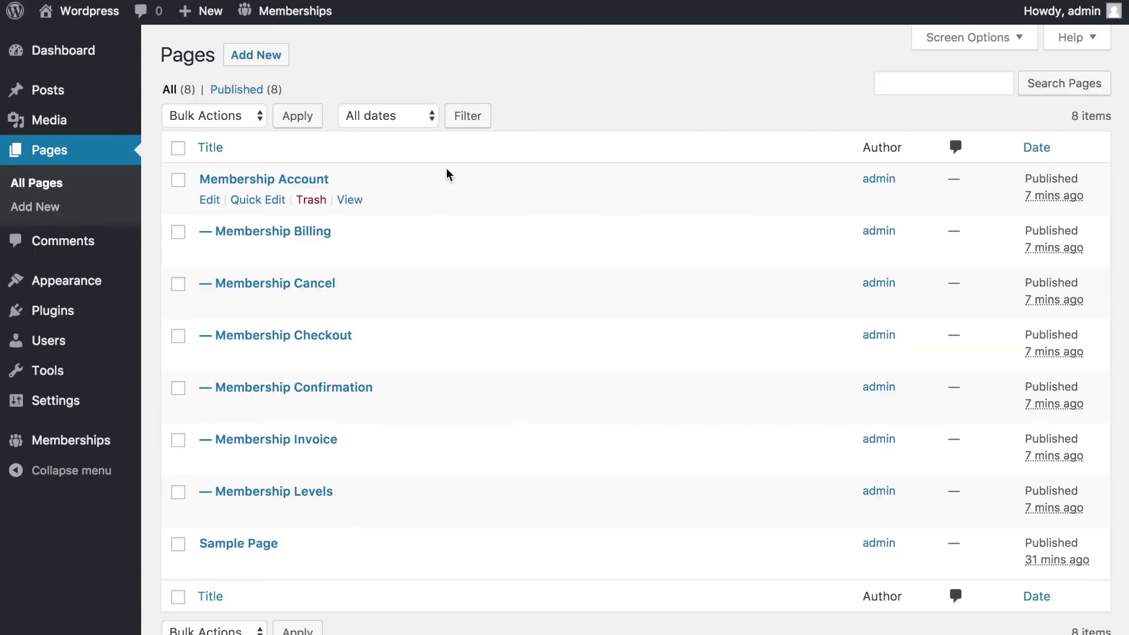
scroll(446, 168, down, 3)
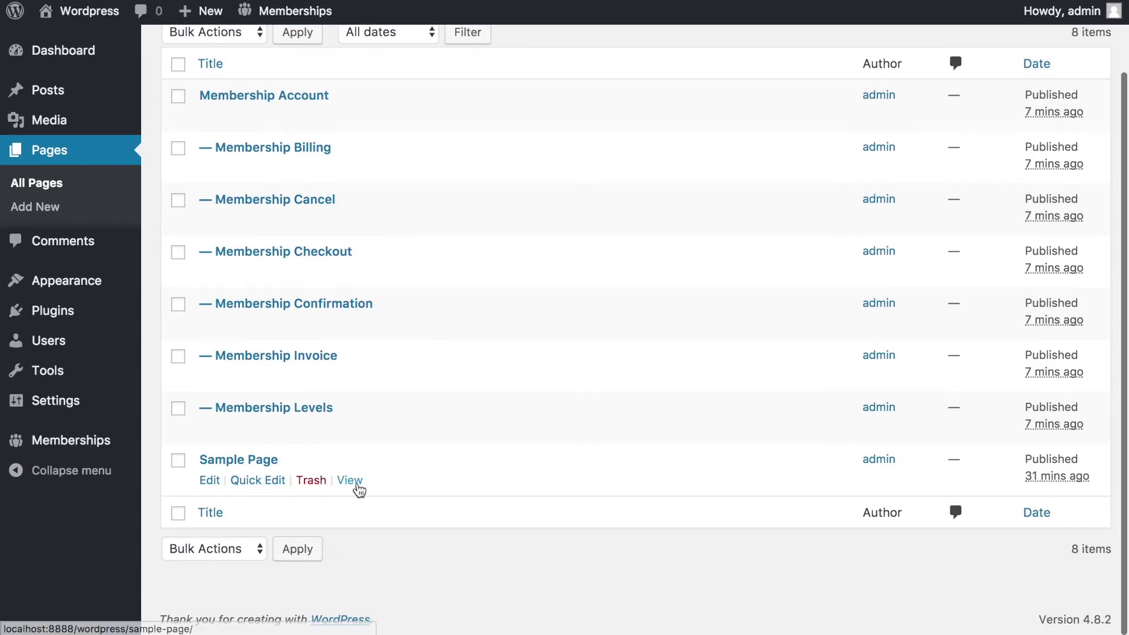
Preview Sample Page in a new tab, then open it for editing
right_click(355, 482)
click(471, 336)
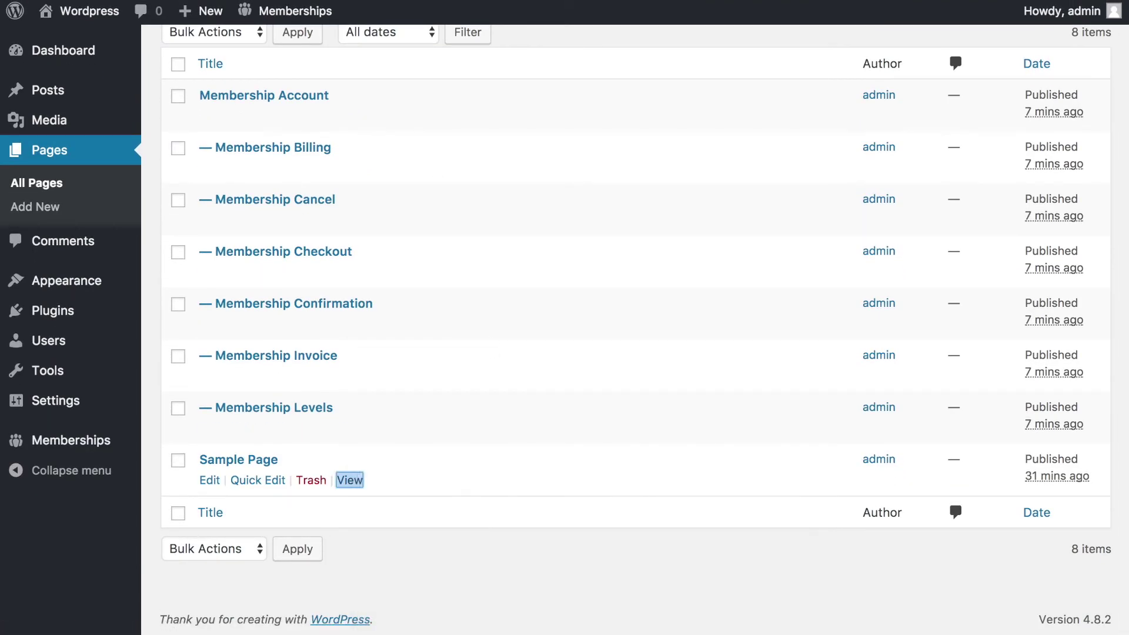
key(ctrl+Tab)
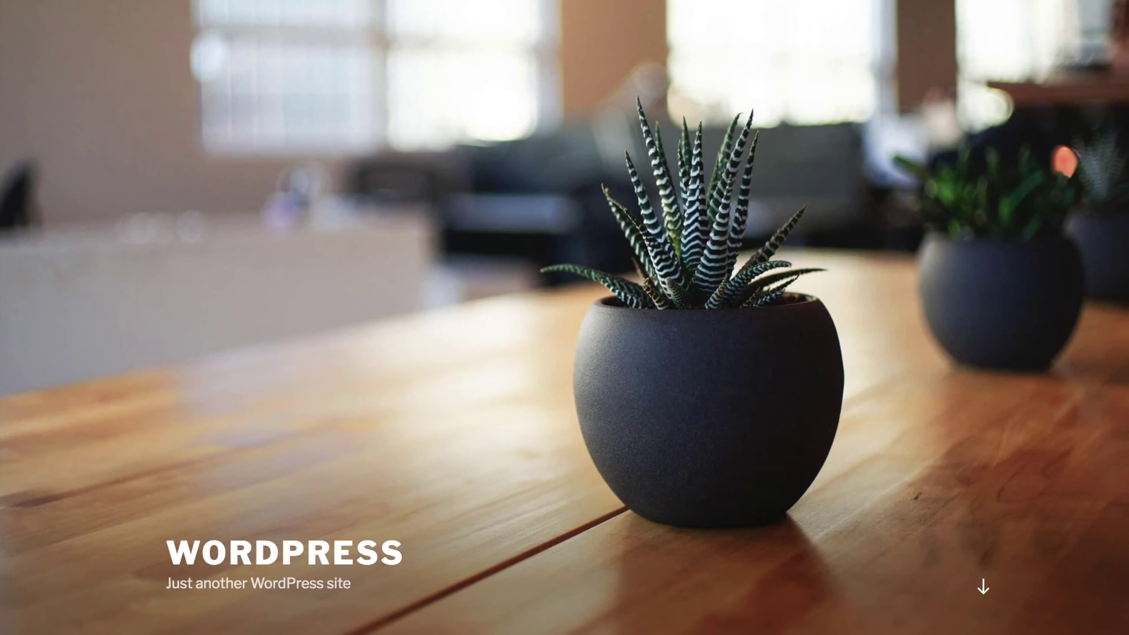
scroll(809, 303, down, 8)
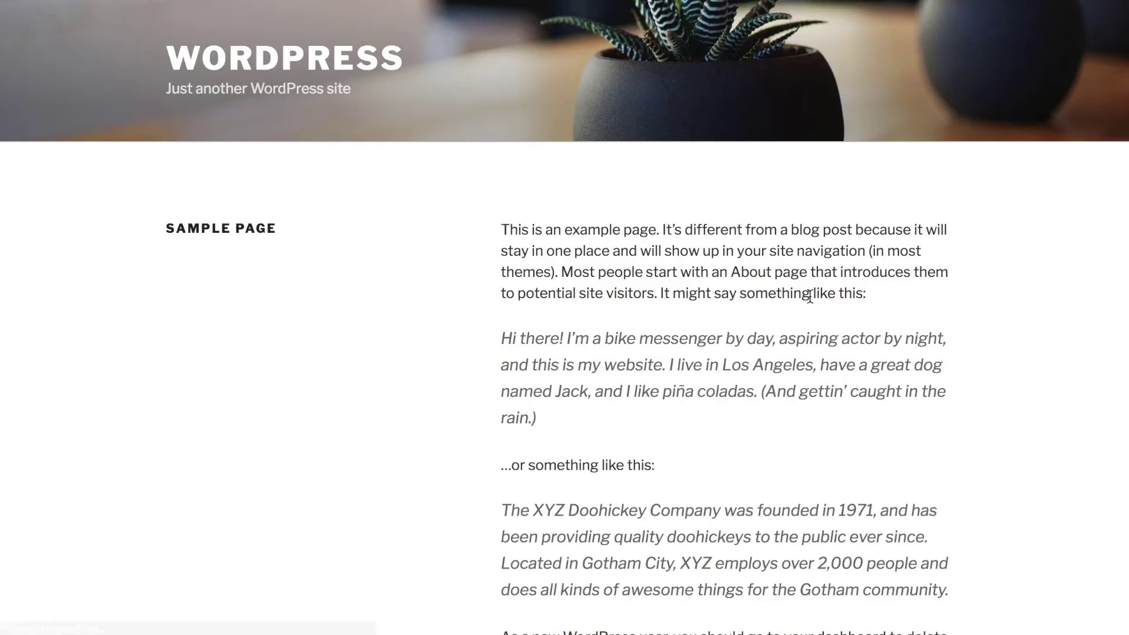
scroll(810, 296, down, 3)
scroll(810, 296, up, 4)
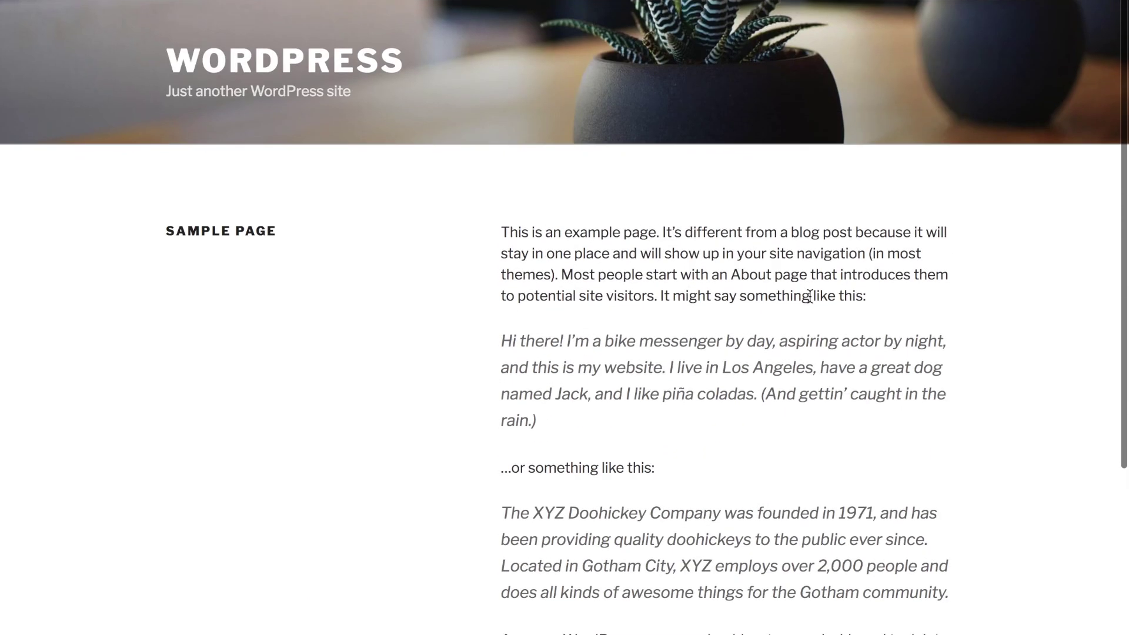
scroll(810, 296, down, 1)
scroll(811, 295, up, 1)
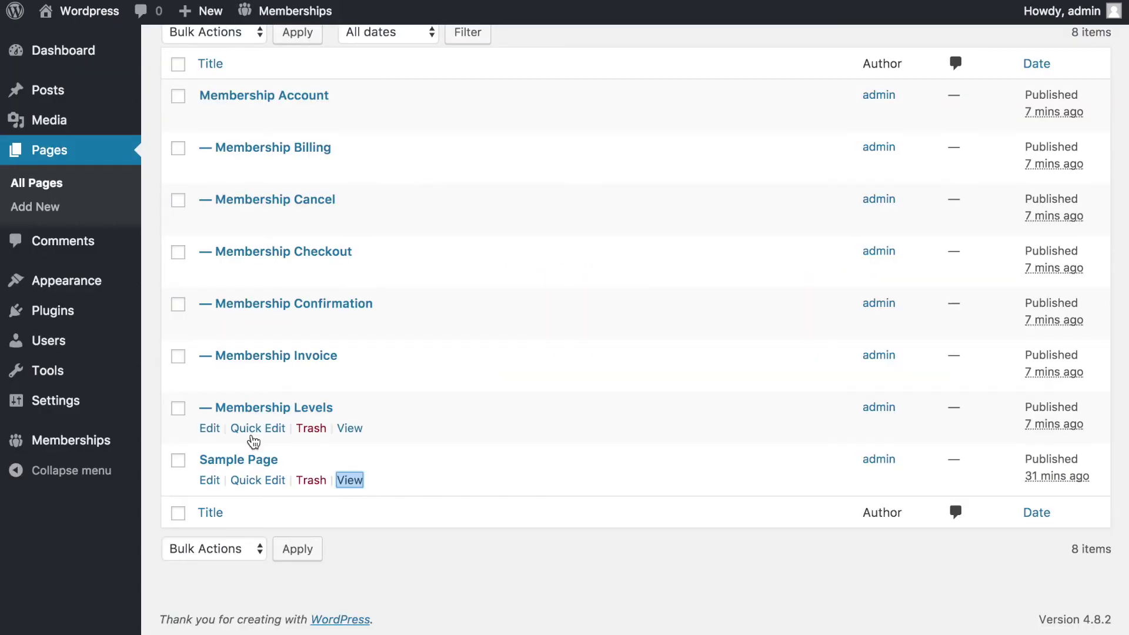
click(210, 480)
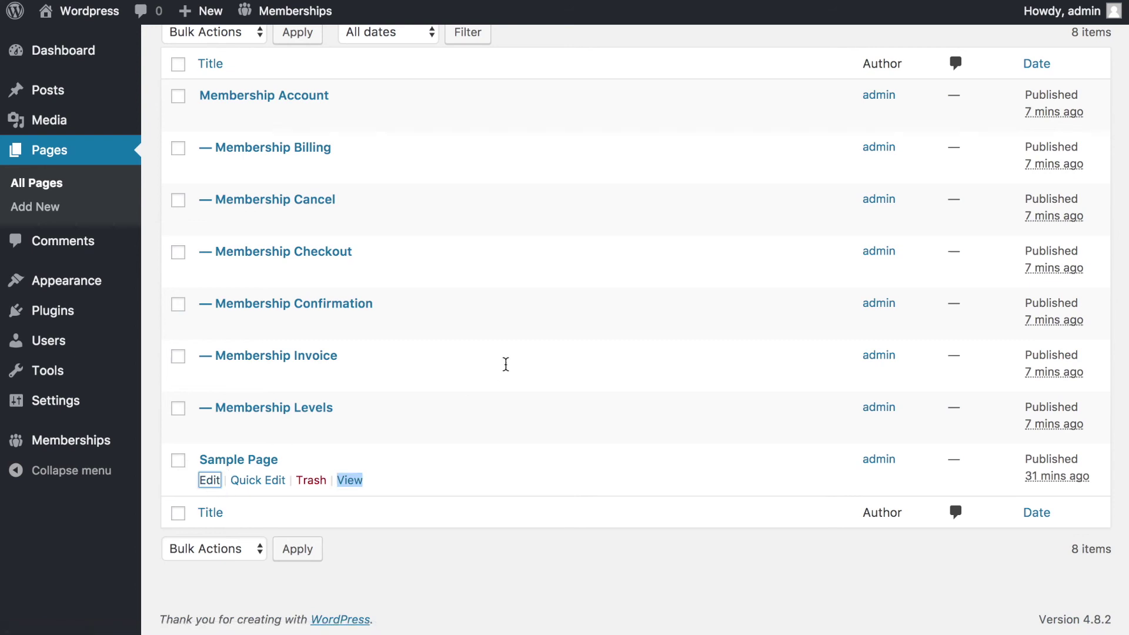
Require Gold Member membership on Sample Page, update it, and reload its public view
scroll(930, 281, down, 5)
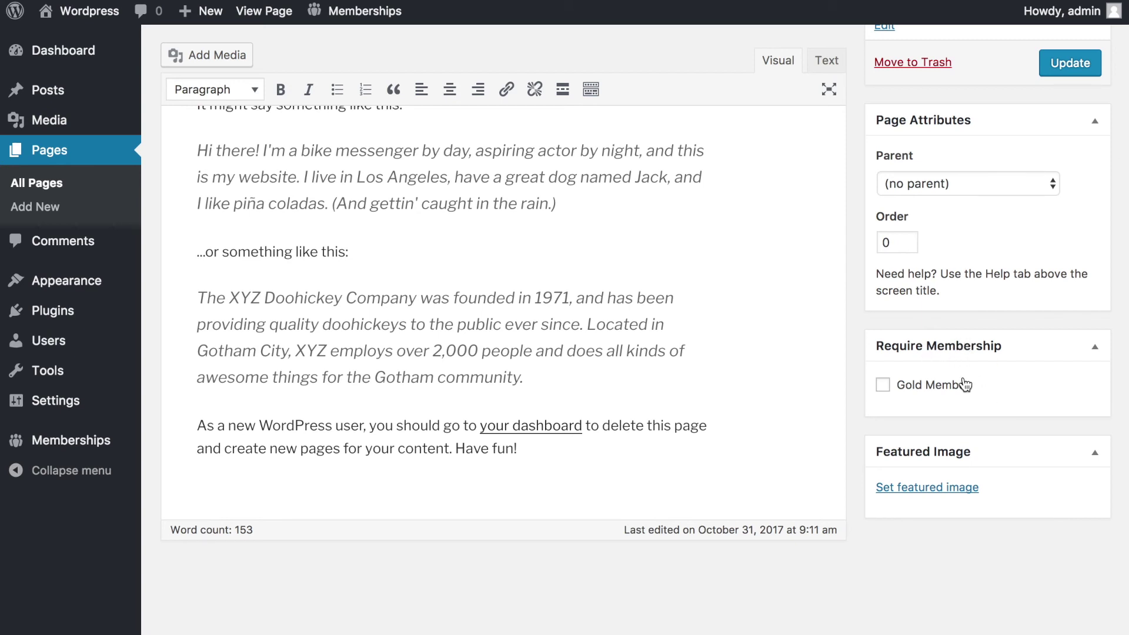
click(883, 386)
click(1081, 65)
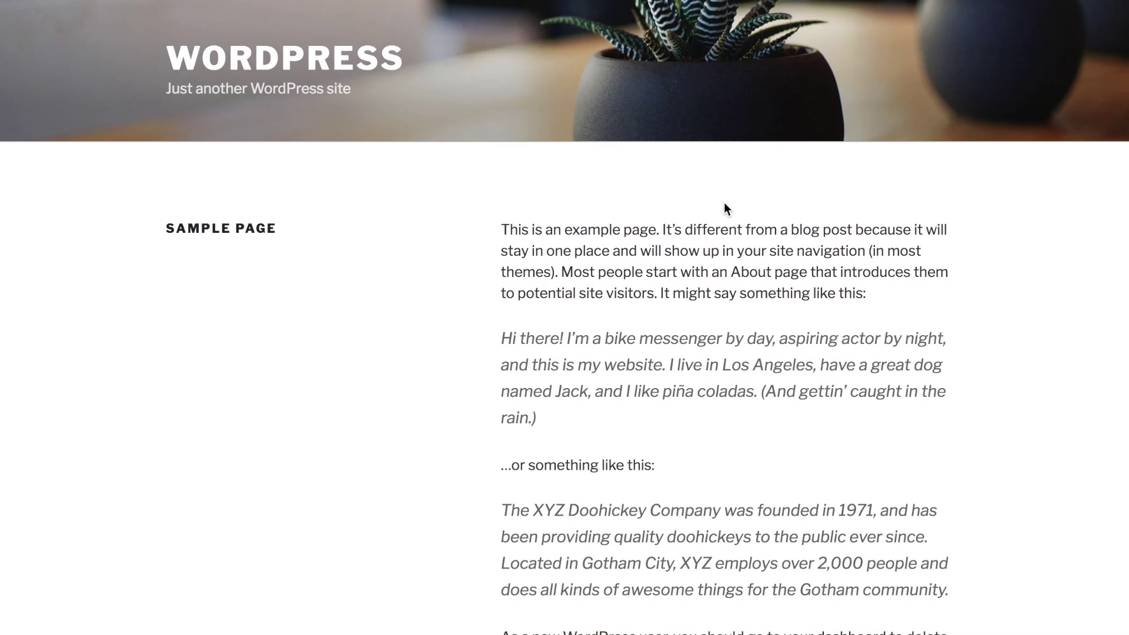
key(F5)
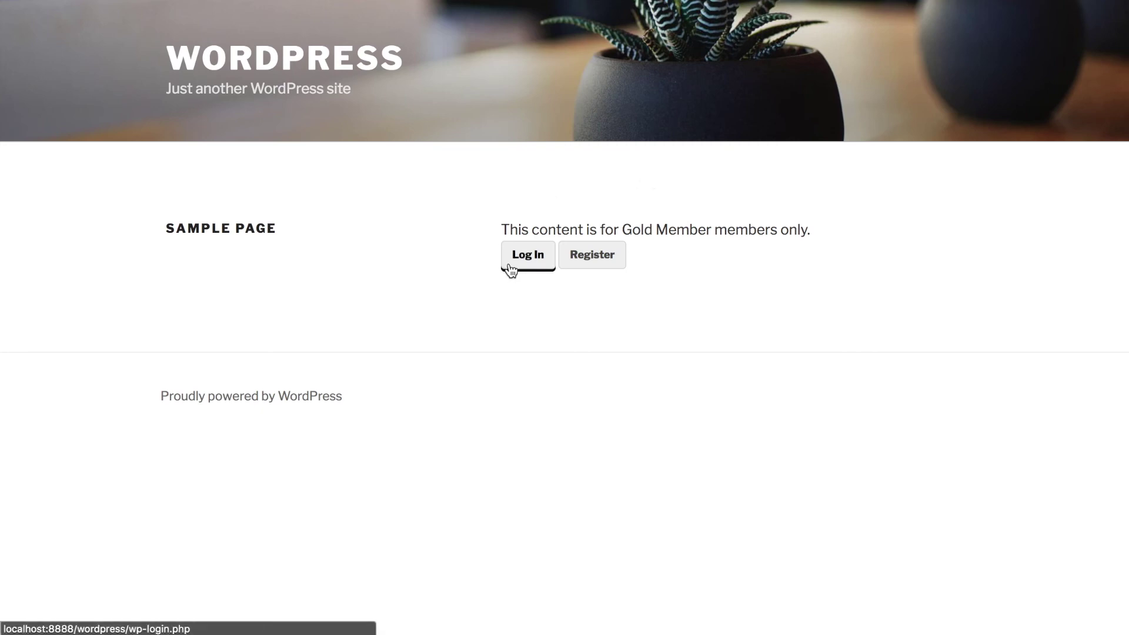
From the restricted Sample Page, go to registration and choose the Gold Member level
click(528, 269)
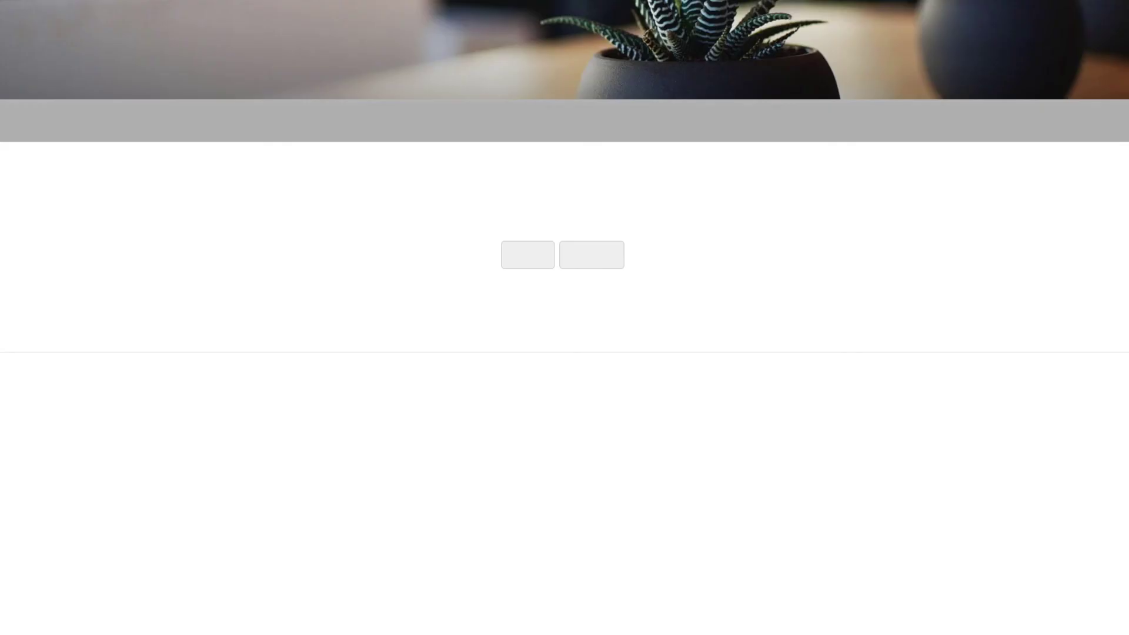
click(605, 266)
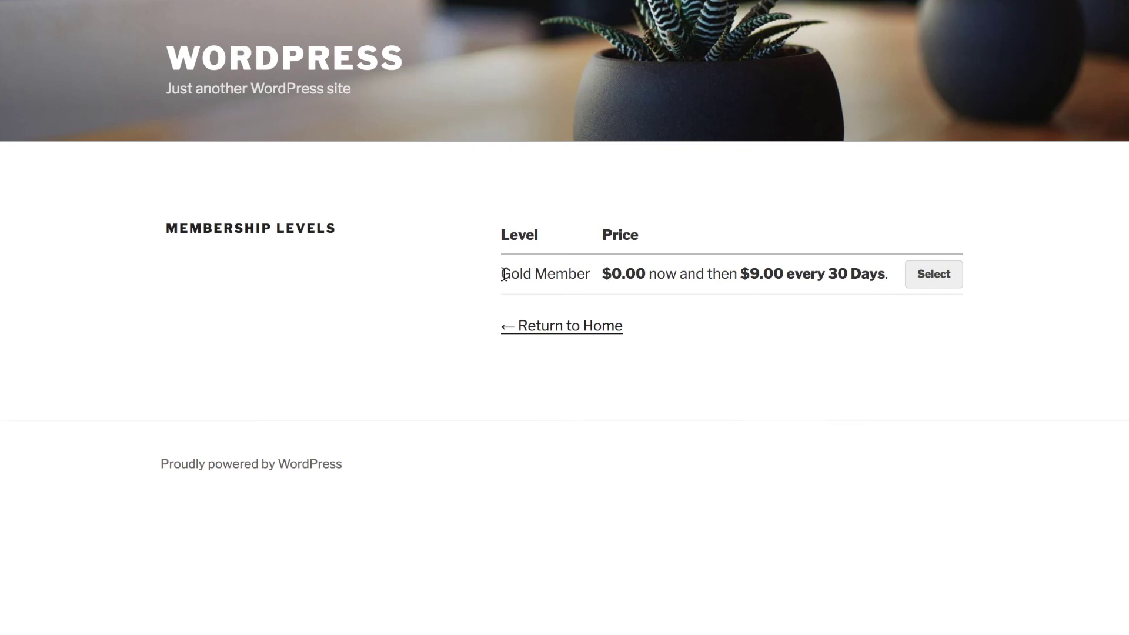
drag(611, 273, 646, 273)
click(934, 274)
scroll(941, 288, down, 5)
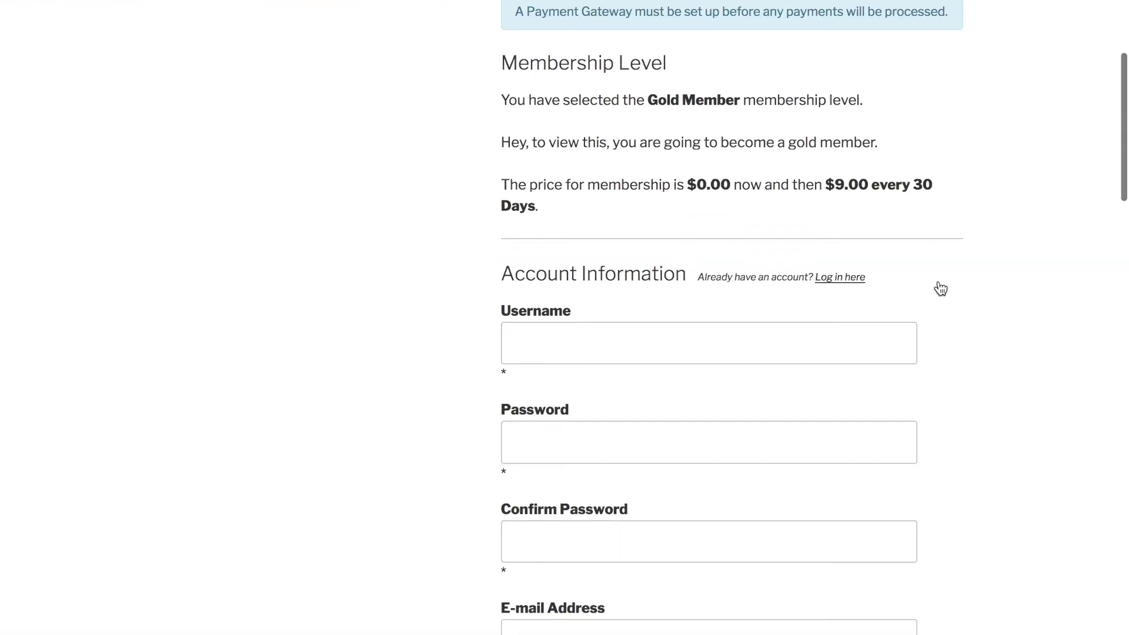
scroll(941, 288, down, 2)
Submit the Gold Member checkout form without filling in the required fields
click(782, 198)
scroll(797, 308, down, 5)
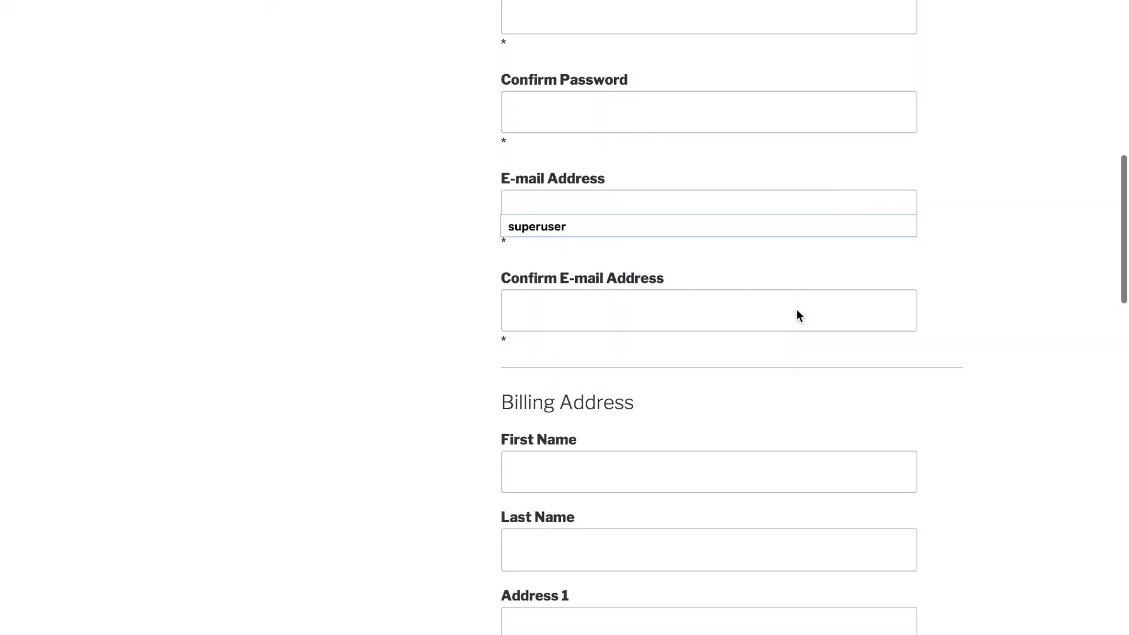
scroll(997, 275, down, 10)
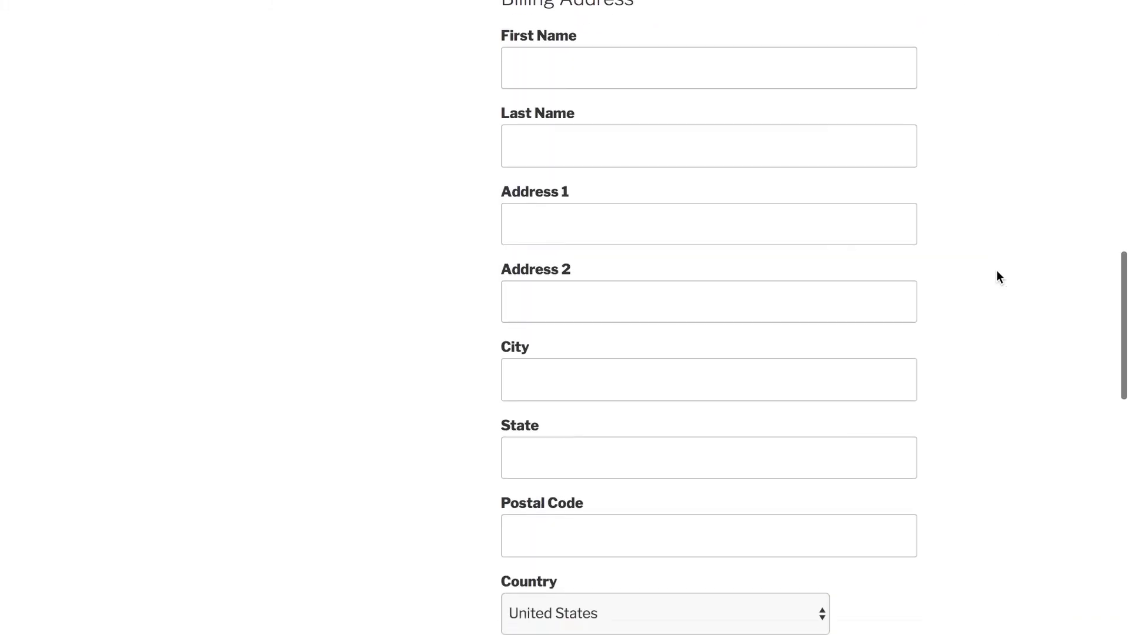
scroll(998, 273, down, 5)
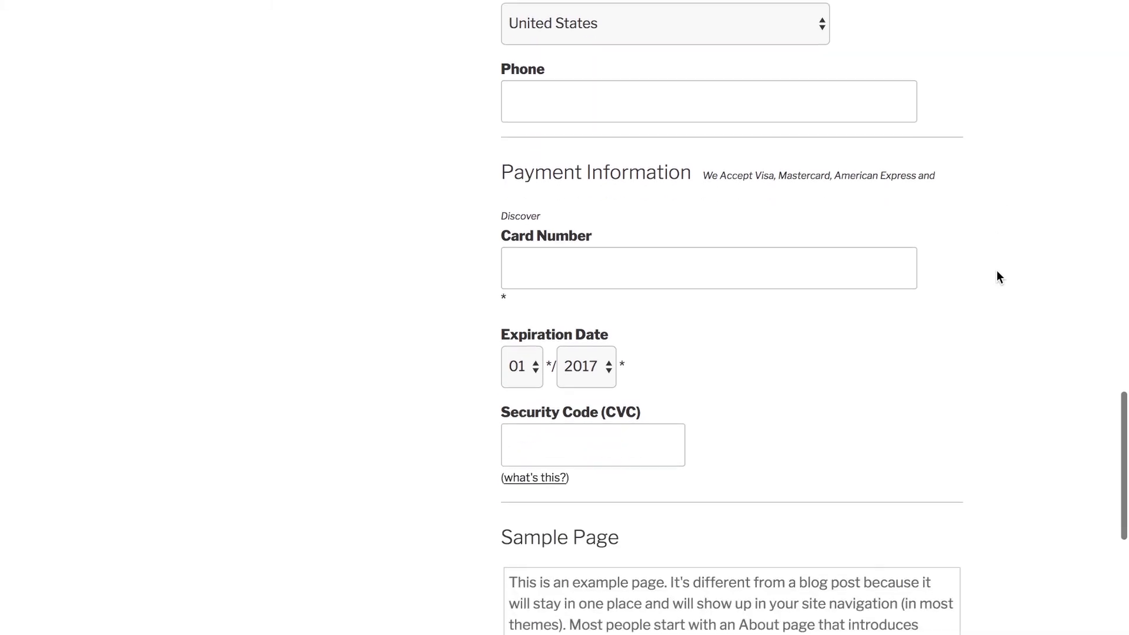
drag(722, 85, 921, 83)
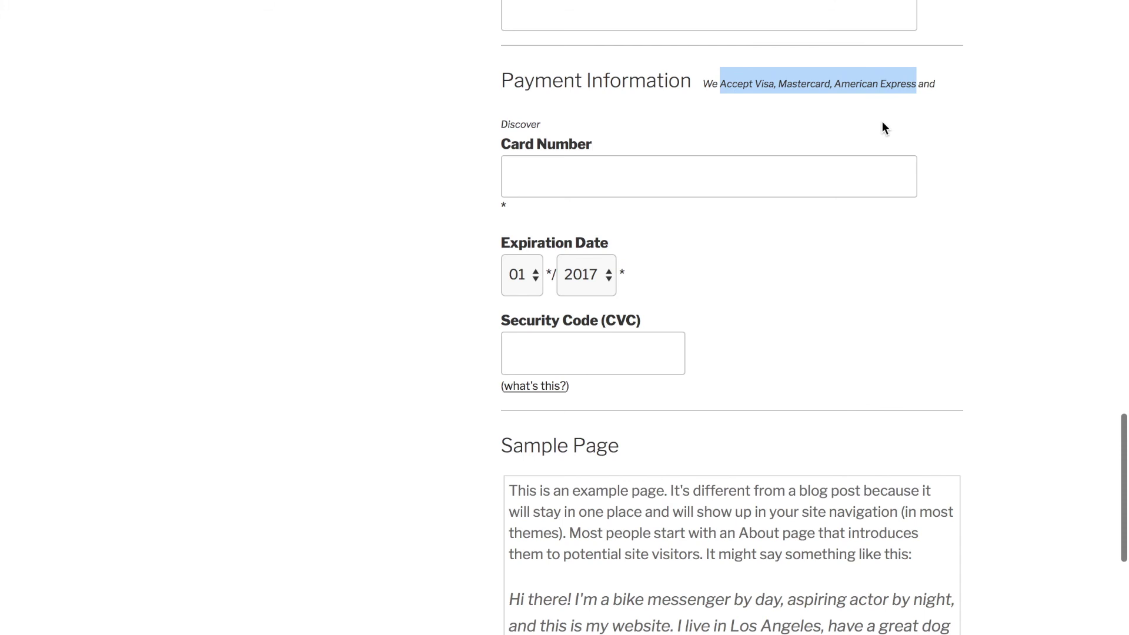
click(884, 127)
scroll(884, 127, down, 2)
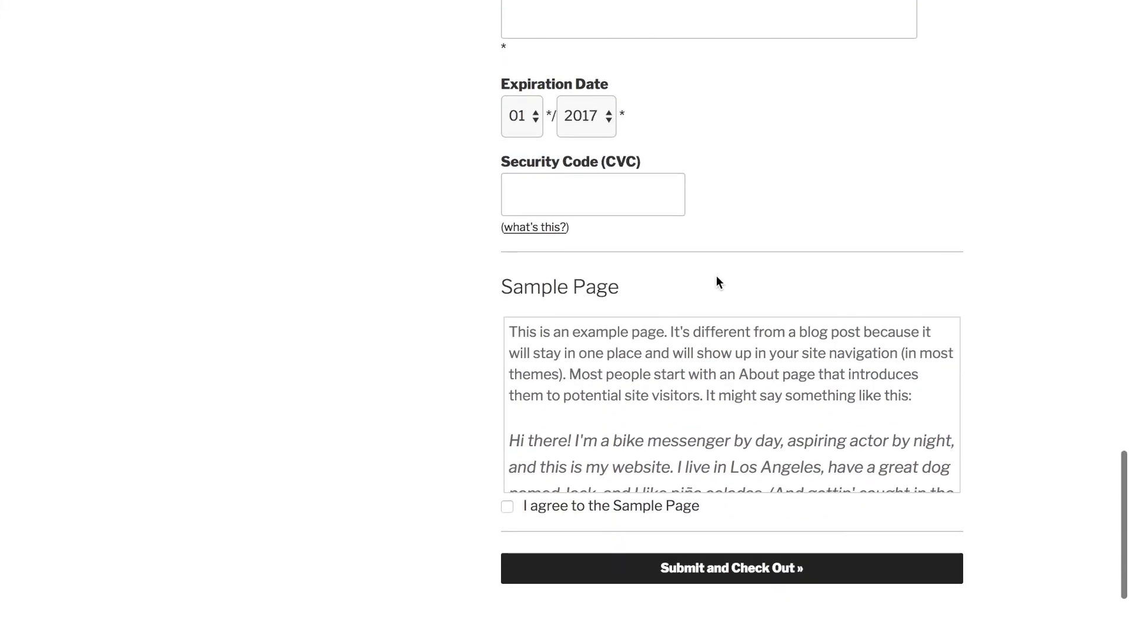
scroll(783, 312, down, 3)
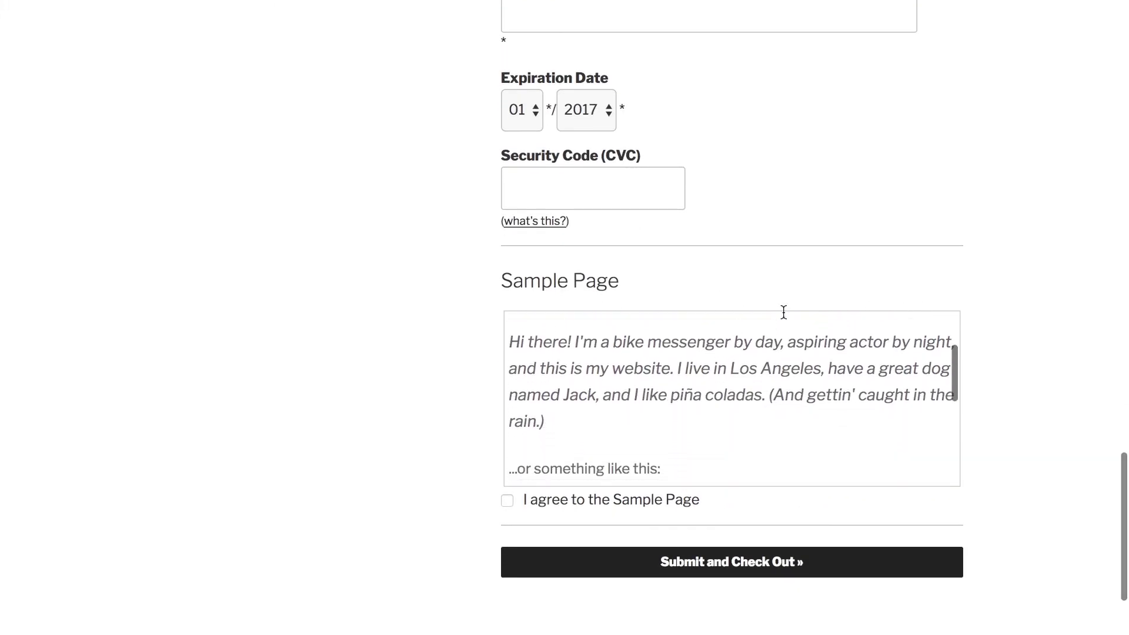
scroll(783, 312, down, 5)
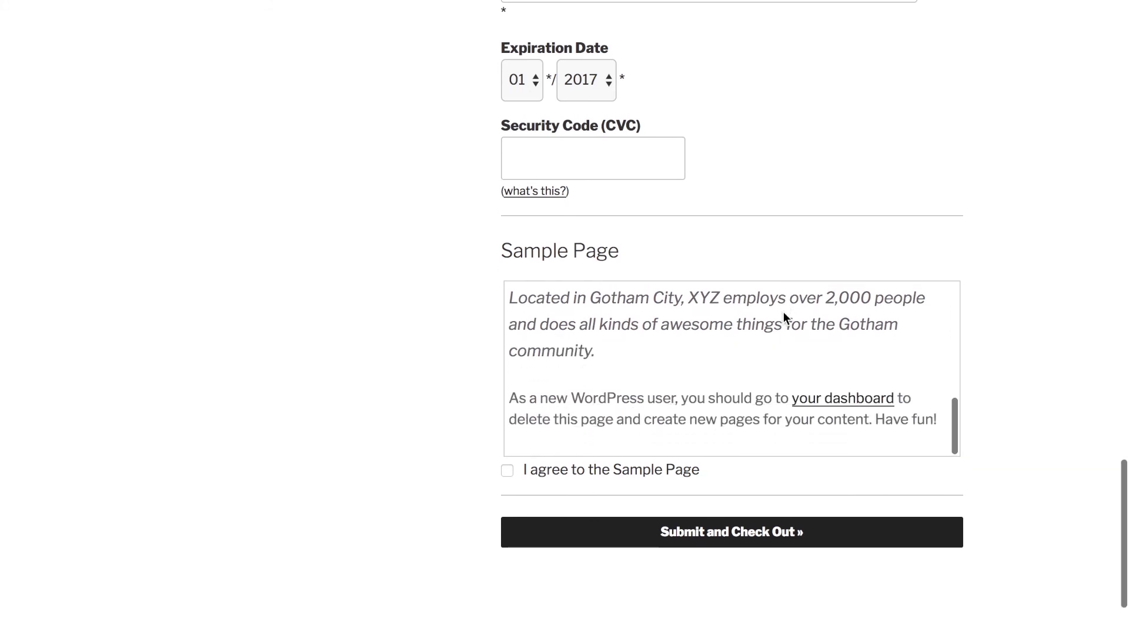
scroll(783, 312, down, 1)
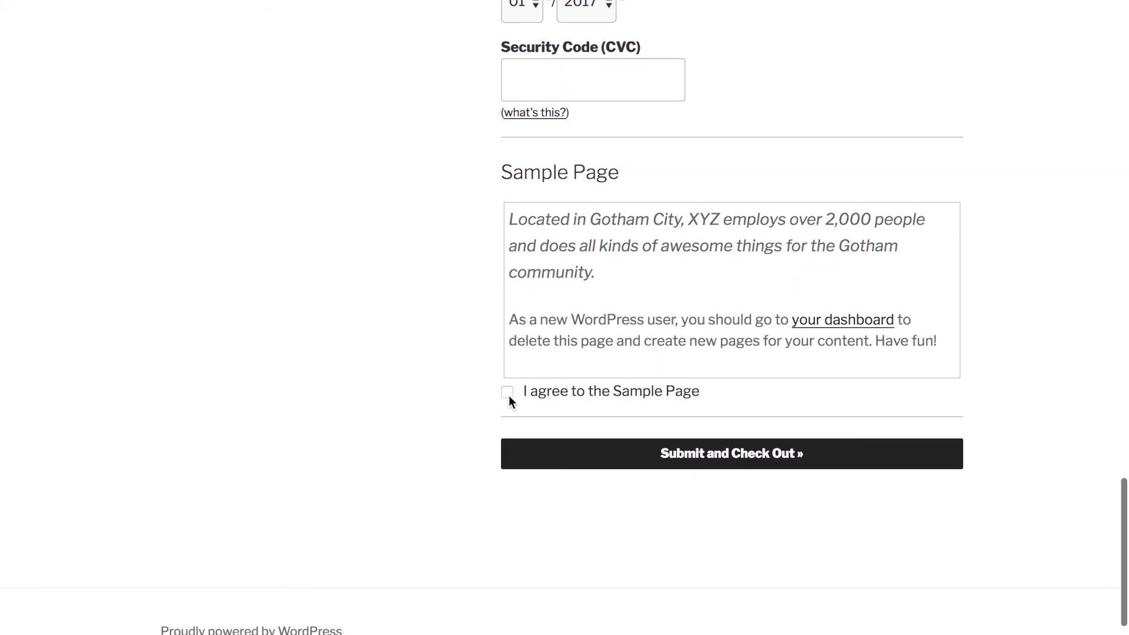
click(655, 454)
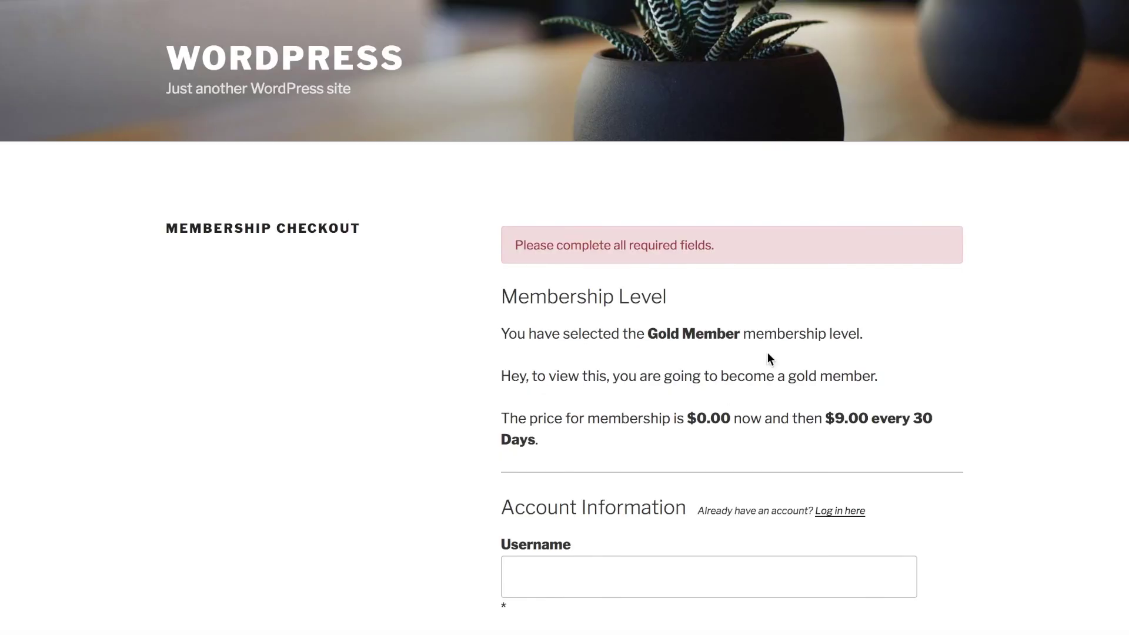
scroll(771, 352, down, 3)
scroll(777, 347, down, 4)
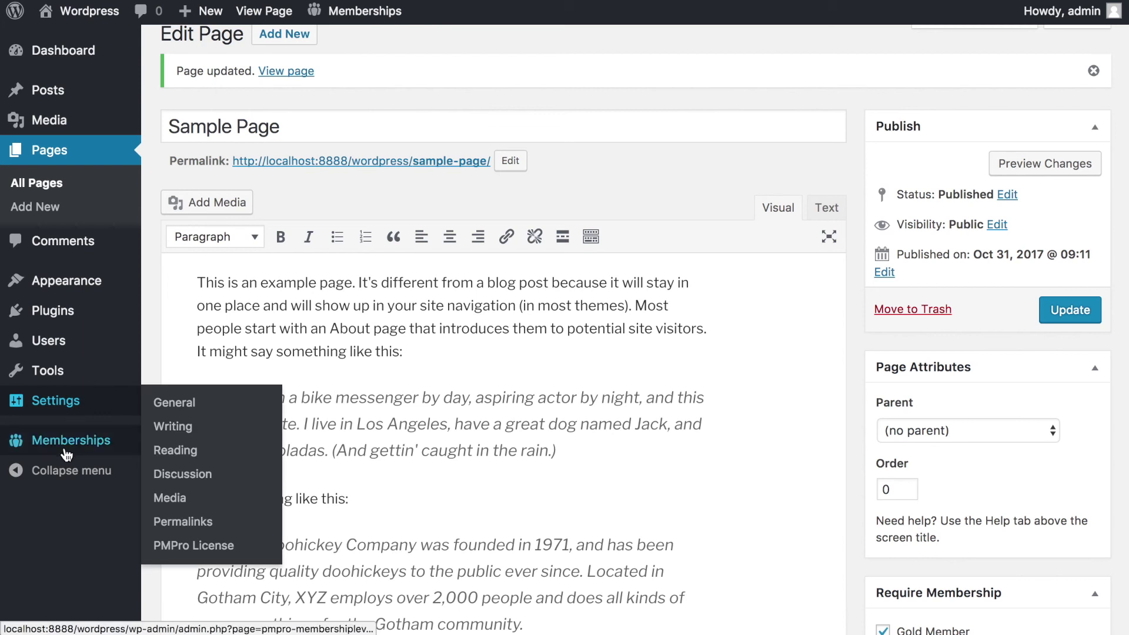
Browse the Members list and the membership Reports overview
mouse_move(77, 454)
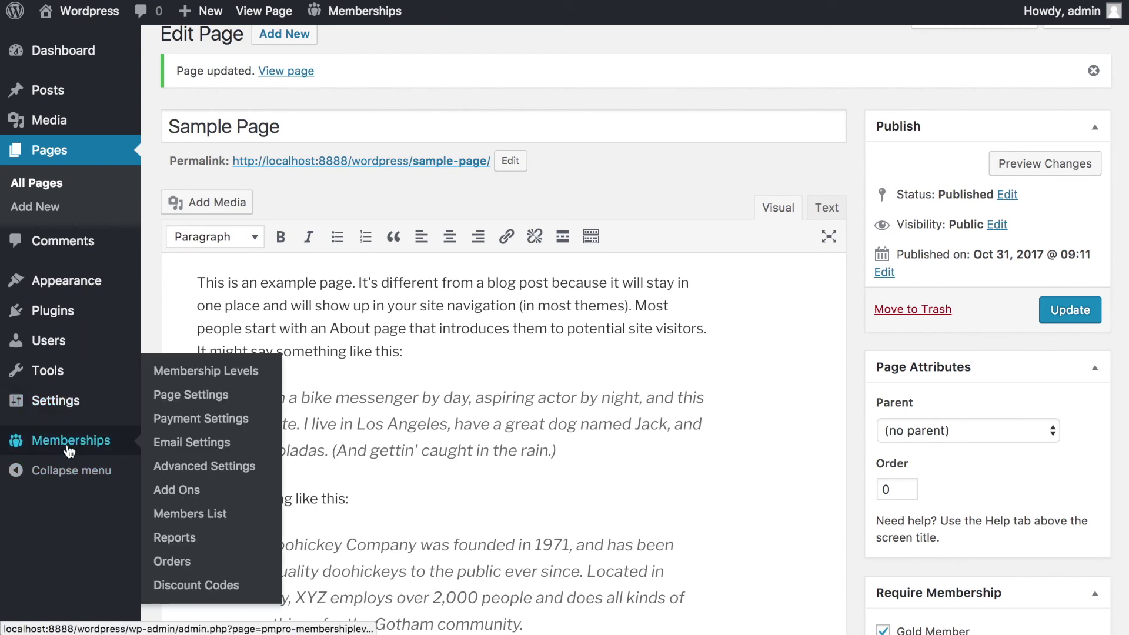
click(203, 523)
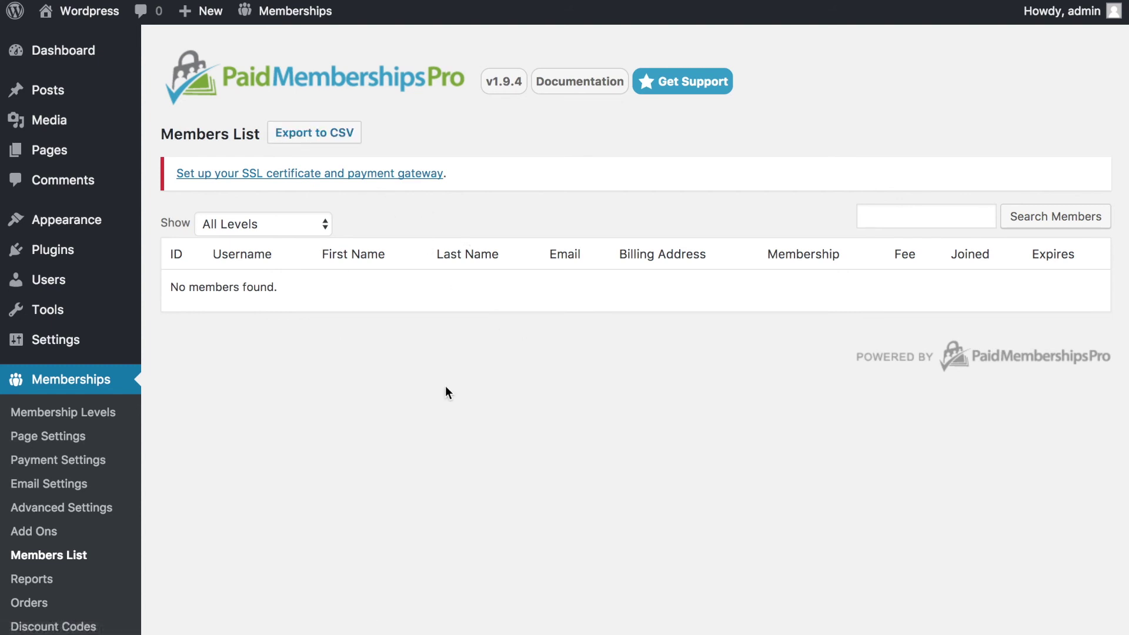
scroll(445, 391, down, 2)
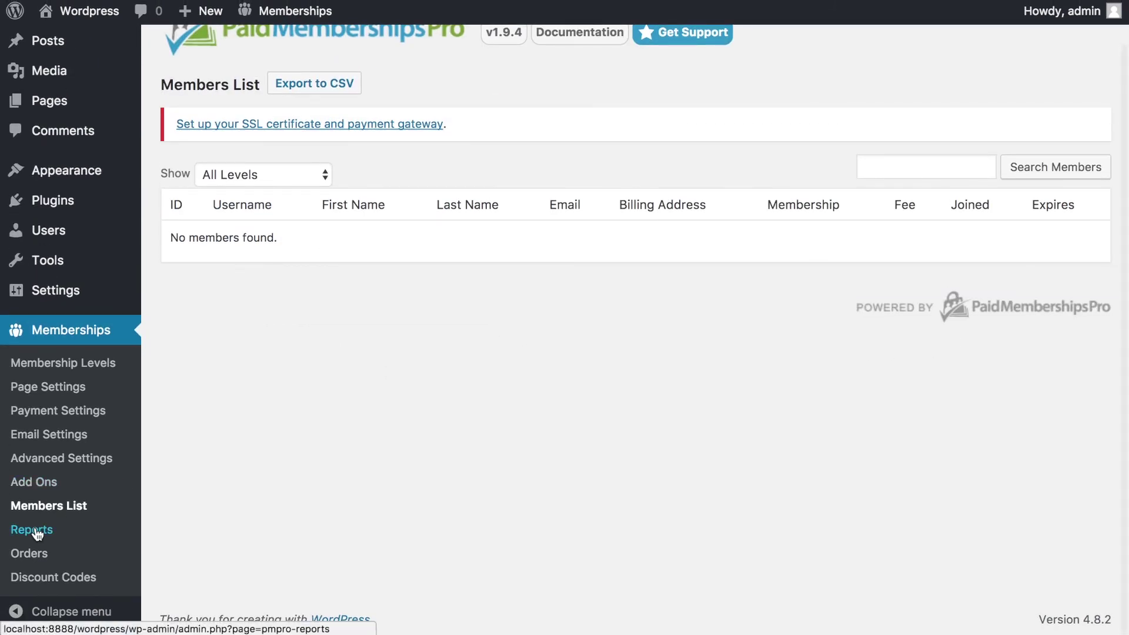
click(37, 533)
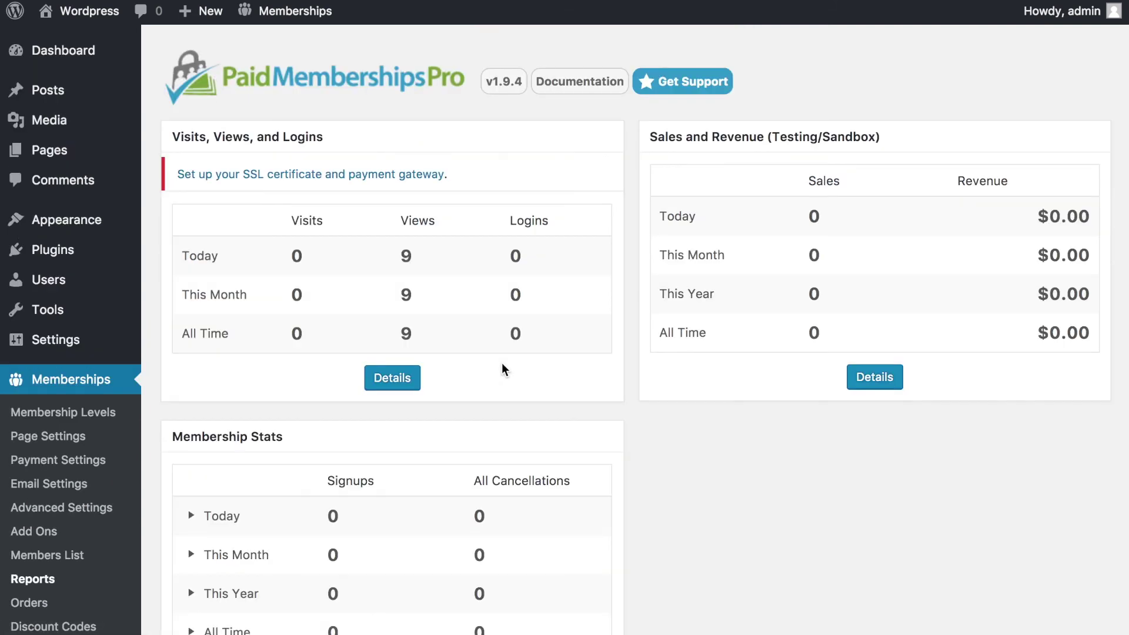
Confirm the membership Orders list is empty and view the empty Discount Codes page
scroll(504, 370, down, 1)
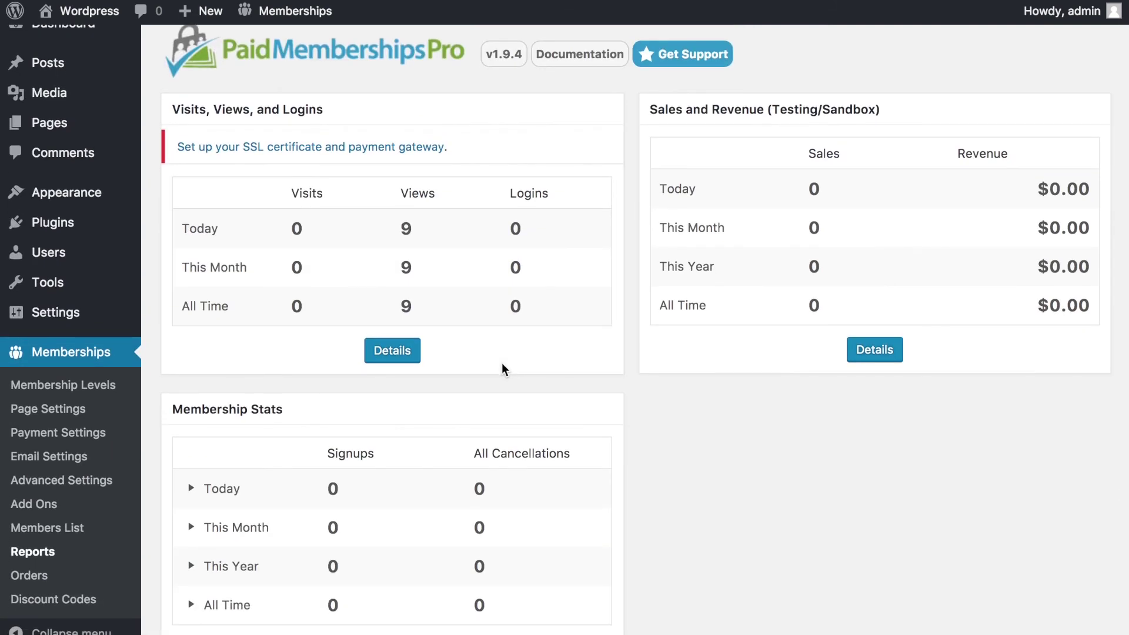
scroll(503, 369, down, 1)
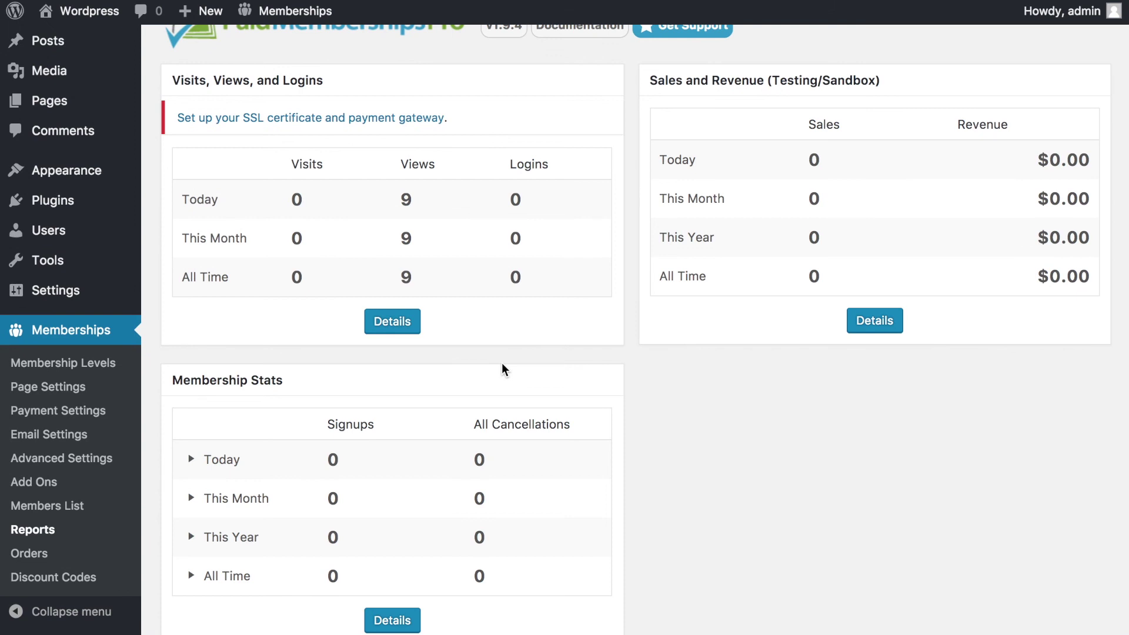
scroll(503, 369, down, 3)
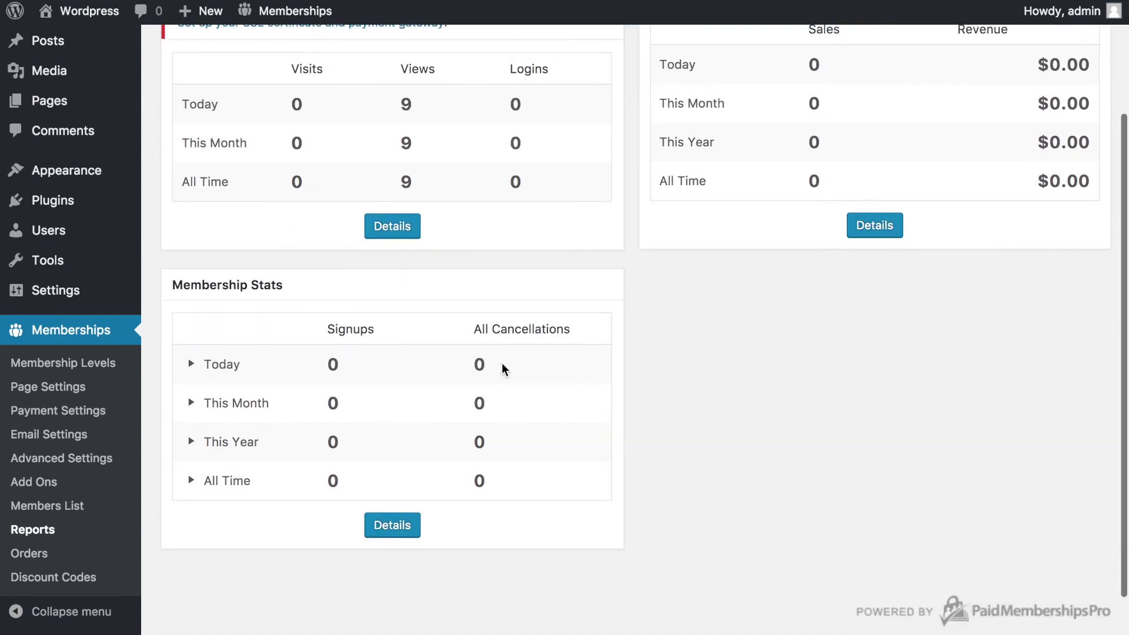
click(35, 559)
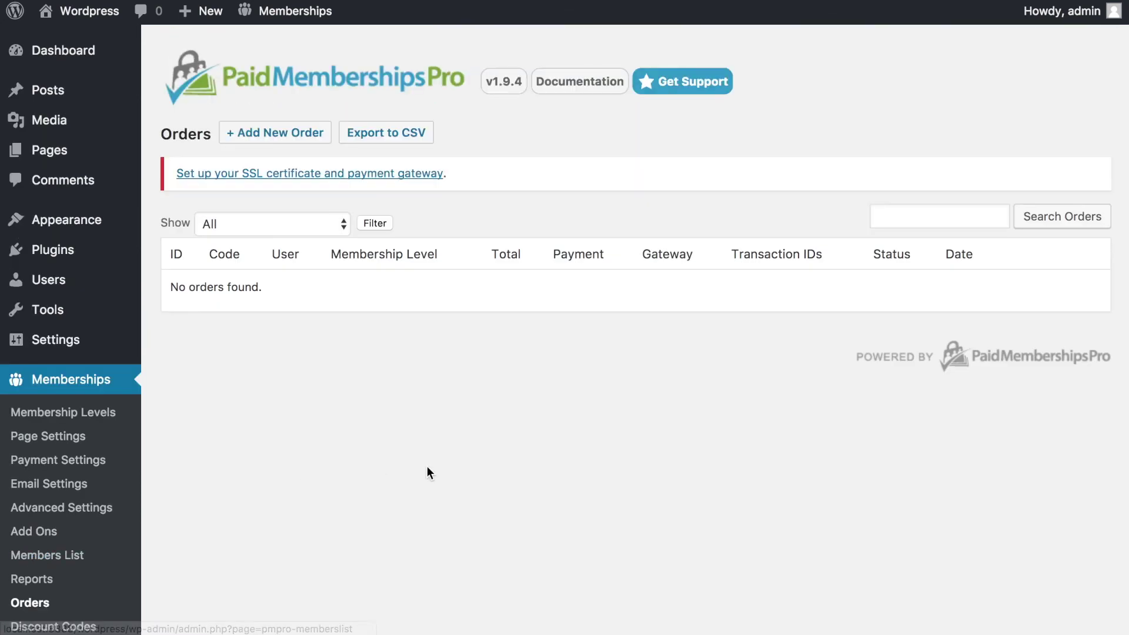
scroll(104, 458, down, 2)
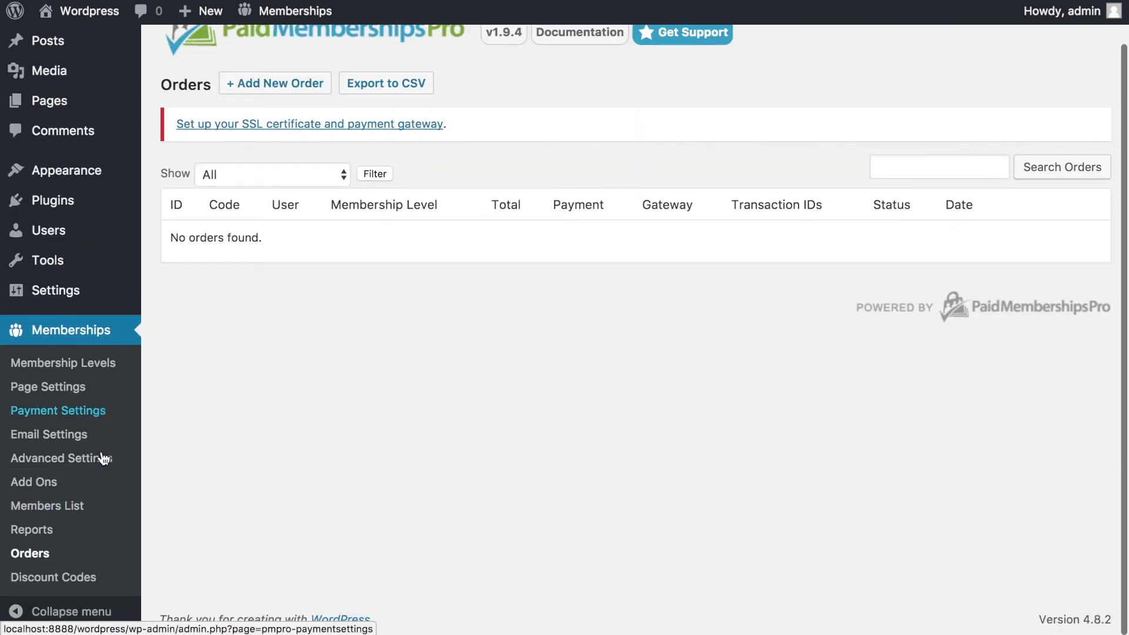
click(88, 580)
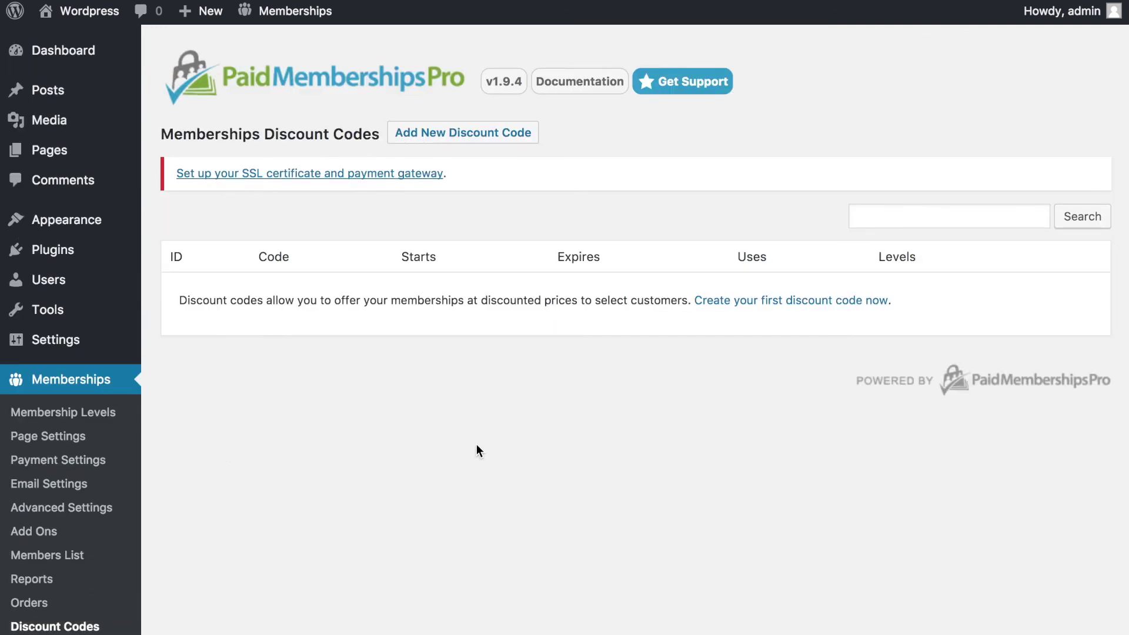
Start a new discount code 50OFF with start year 2016, limited to 1 use
click(442, 135)
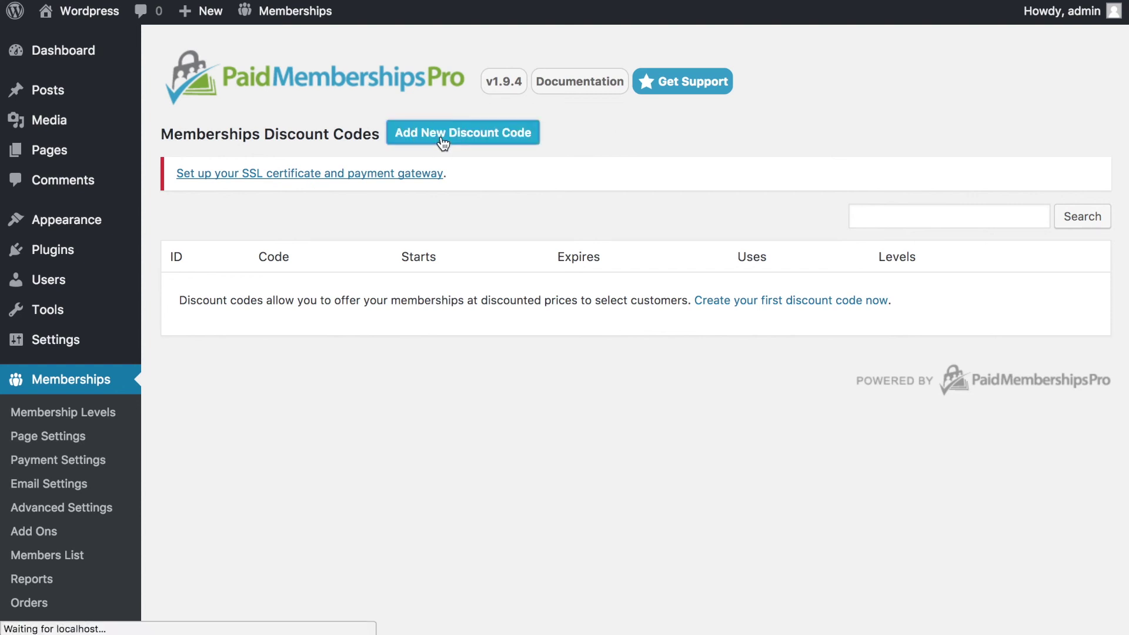
double_click(443, 283)
mouse_move(94, 213)
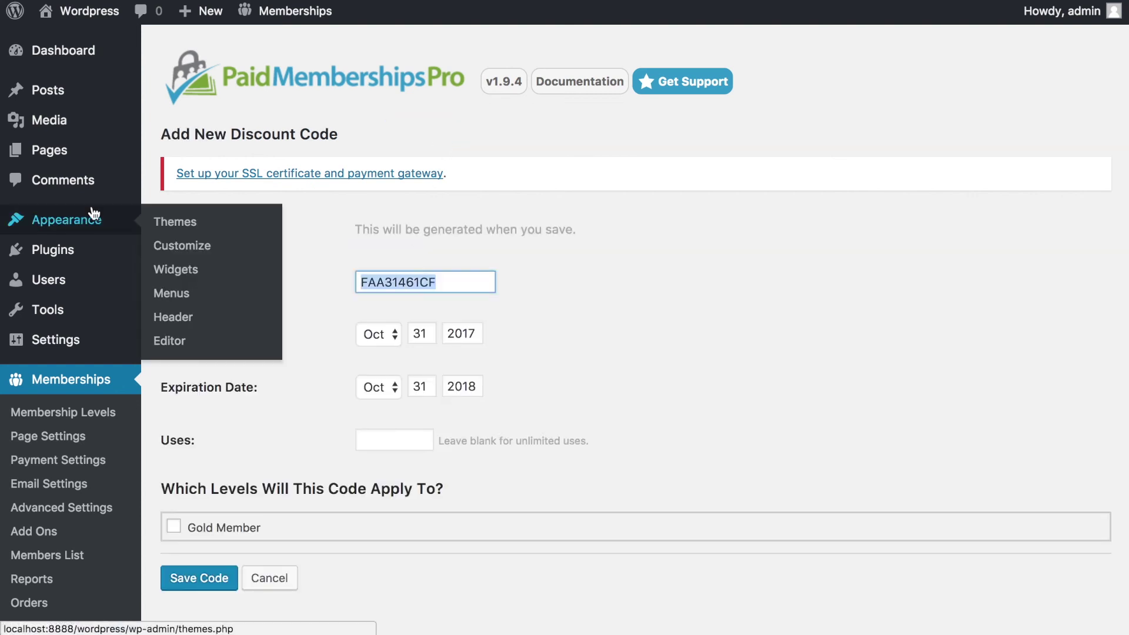
text(50OFF)
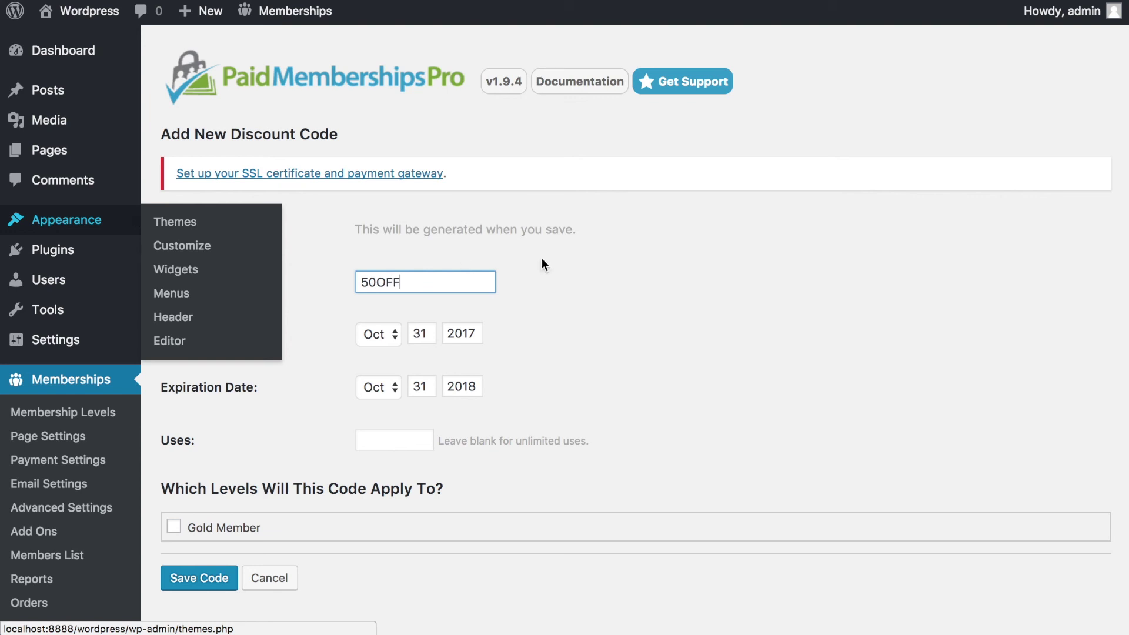
drag(478, 334, 471, 340)
text(6)
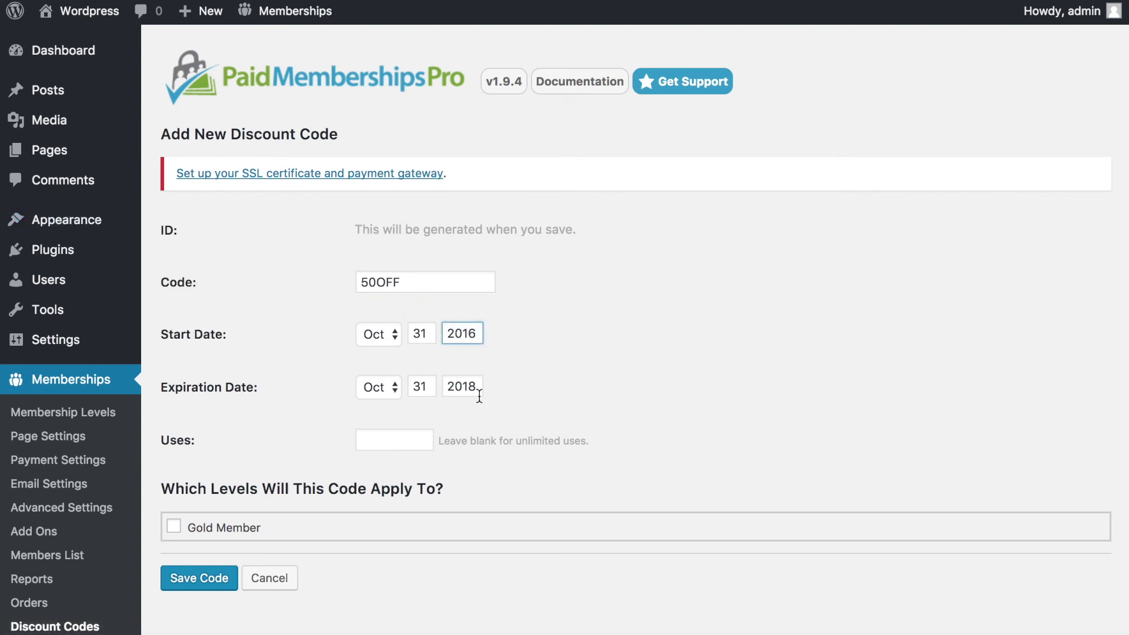
click(413, 445)
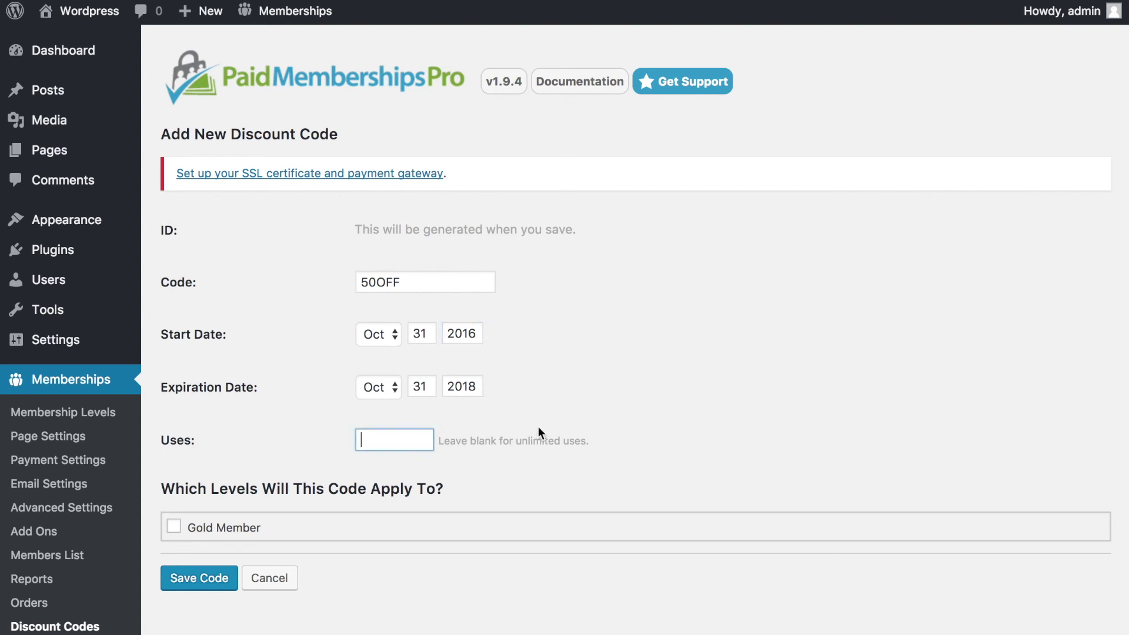
text(1)
Apply the code to Gold Member with a $7 billing amount and save it
scroll(700, 424, down, 3)
click(172, 434)
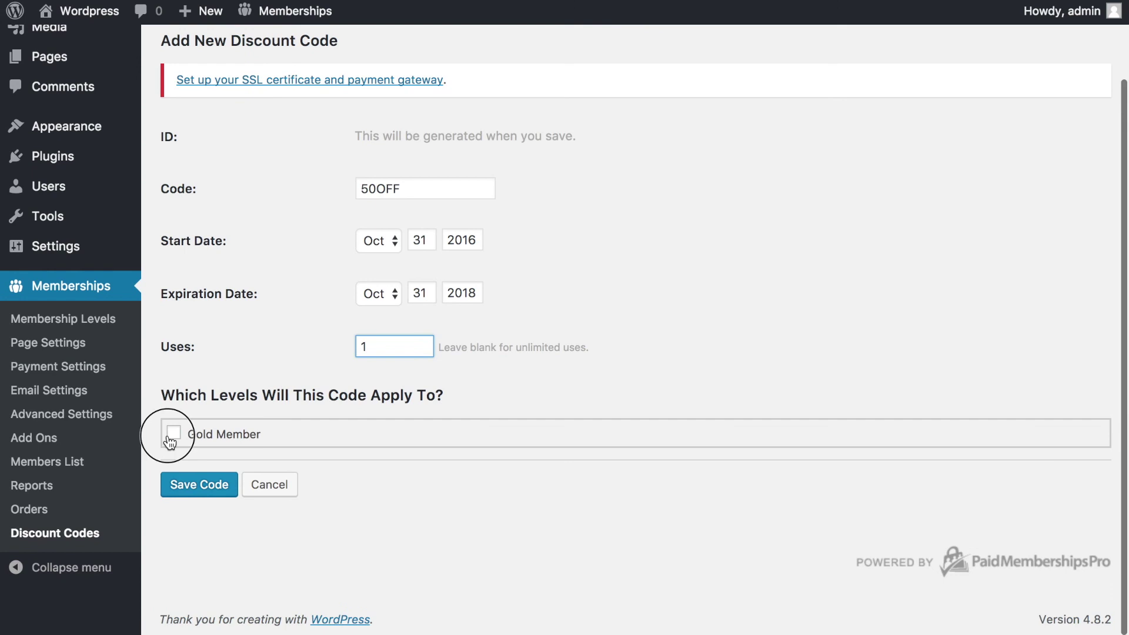
scroll(404, 458, down, 5)
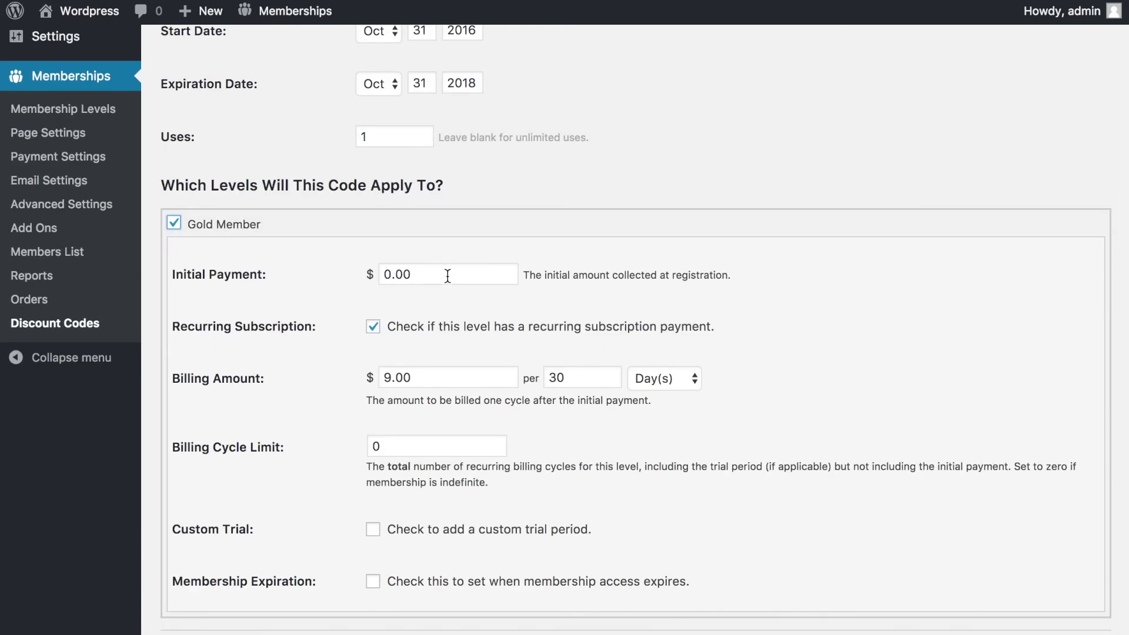
scroll(446, 311, down, 2)
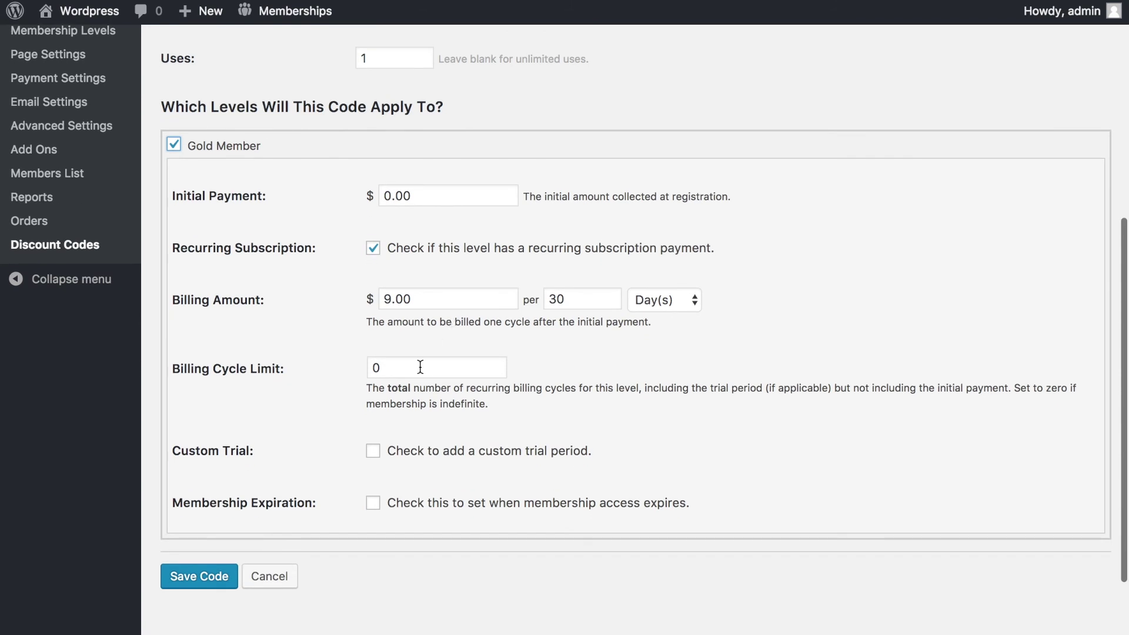
scroll(421, 367, down, 1)
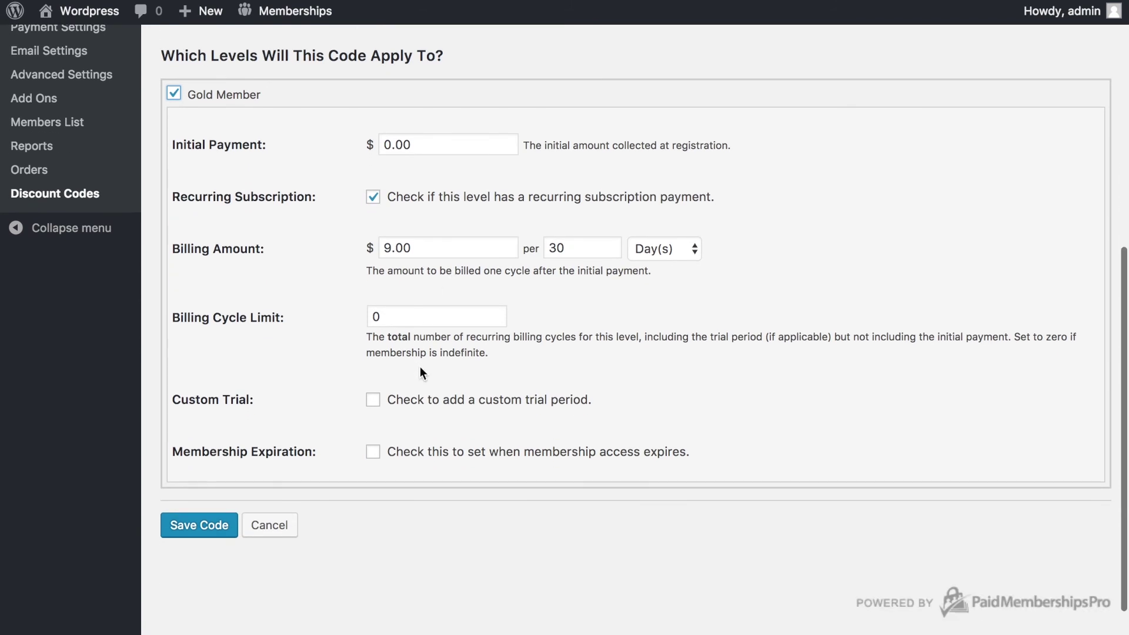
double_click(450, 243)
text(7)
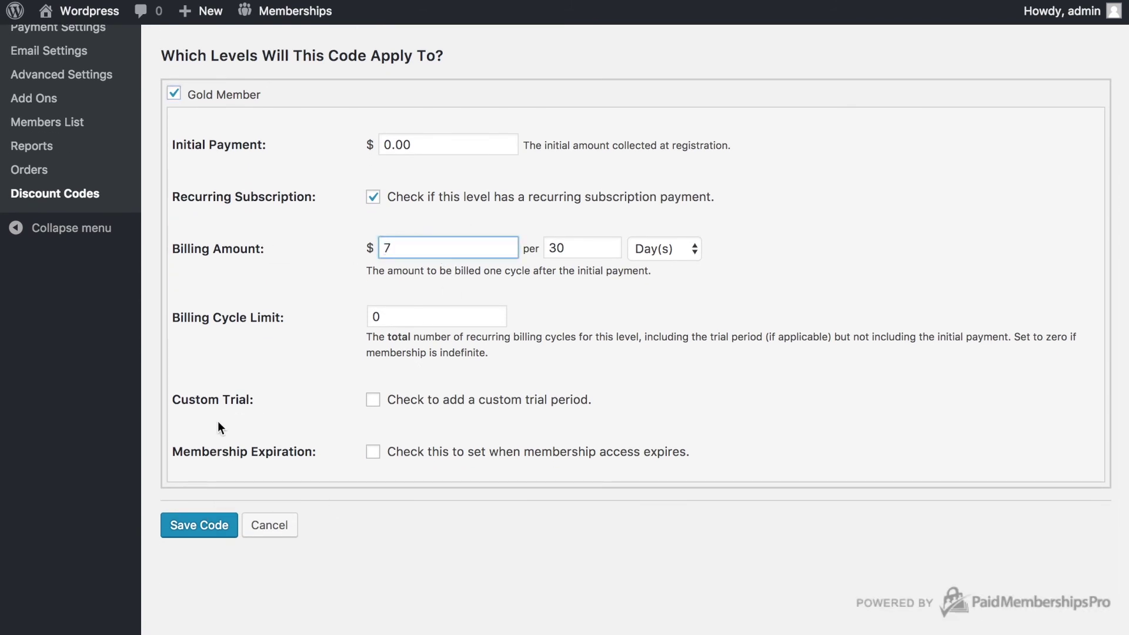
click(187, 531)
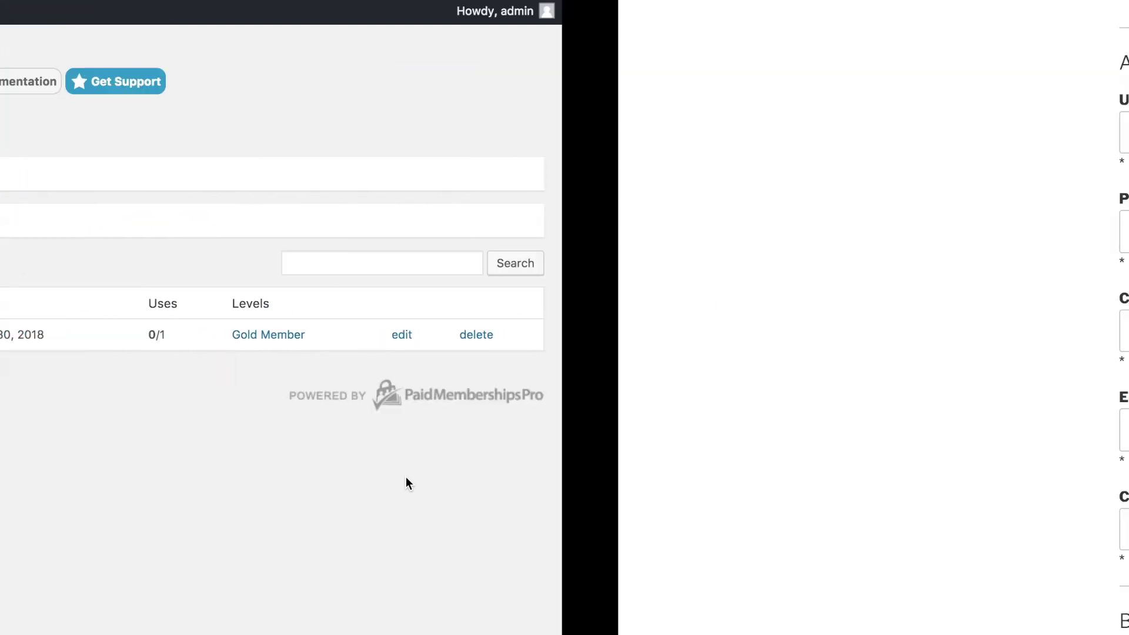
Reload the front end and select Gold Member from the Sample Page registration
scroll(405, 481, up, 8)
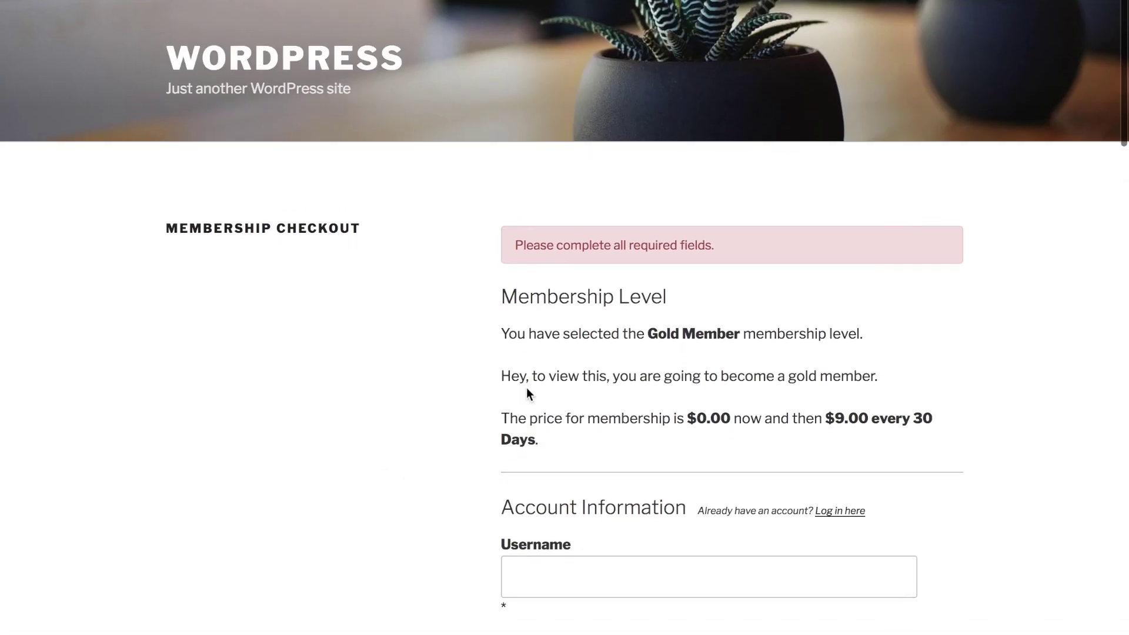
key(F5)
scroll(480, 389, down, 15)
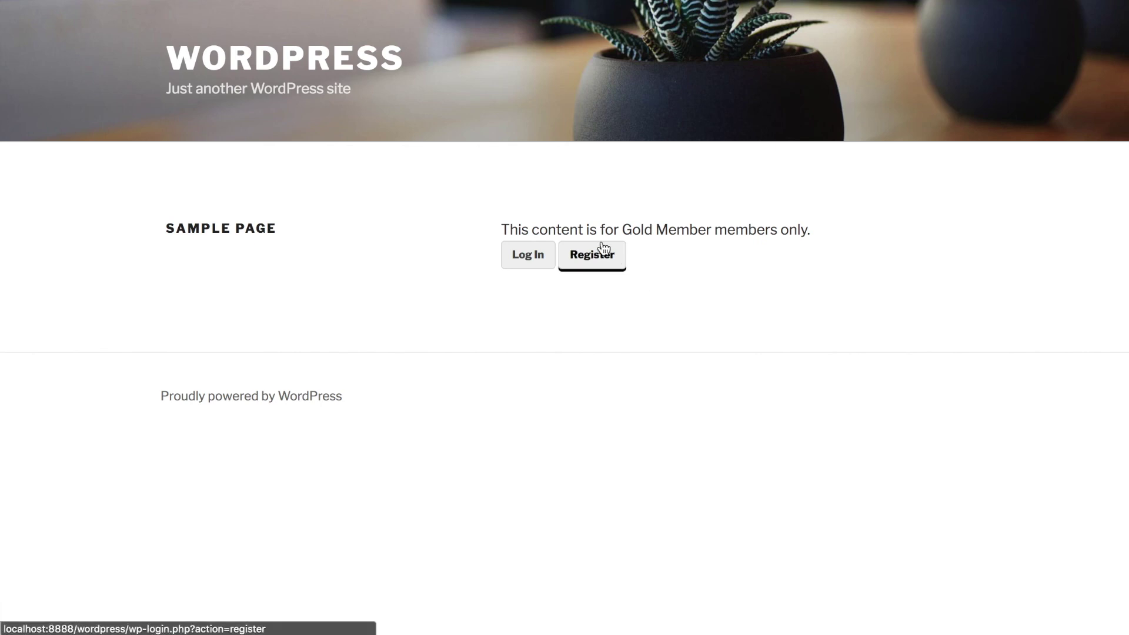
click(602, 248)
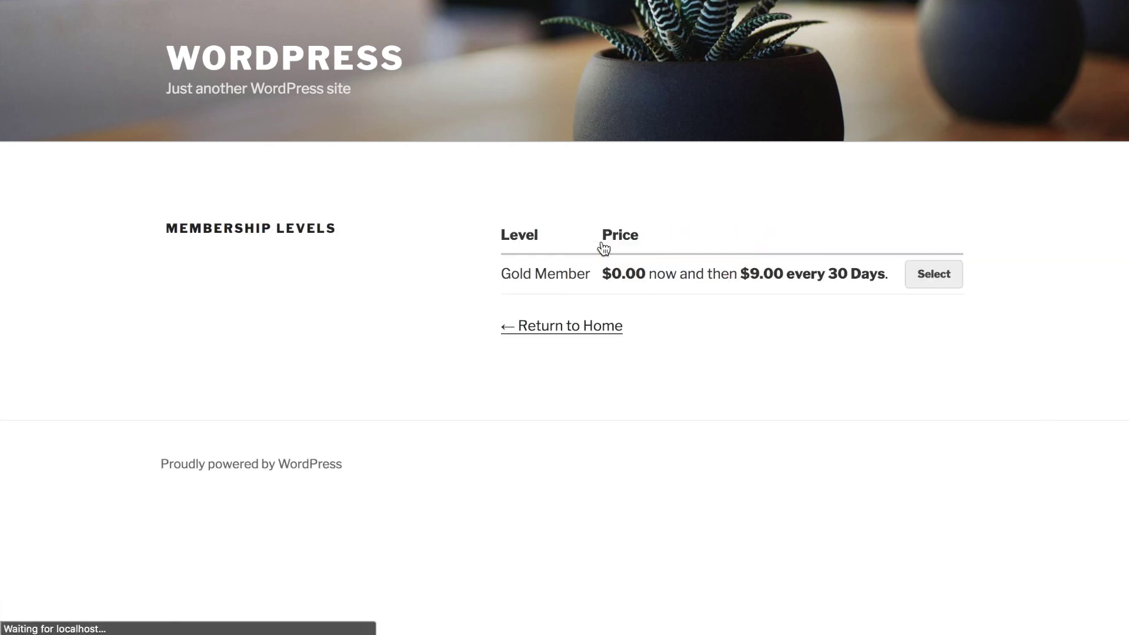
click(945, 280)
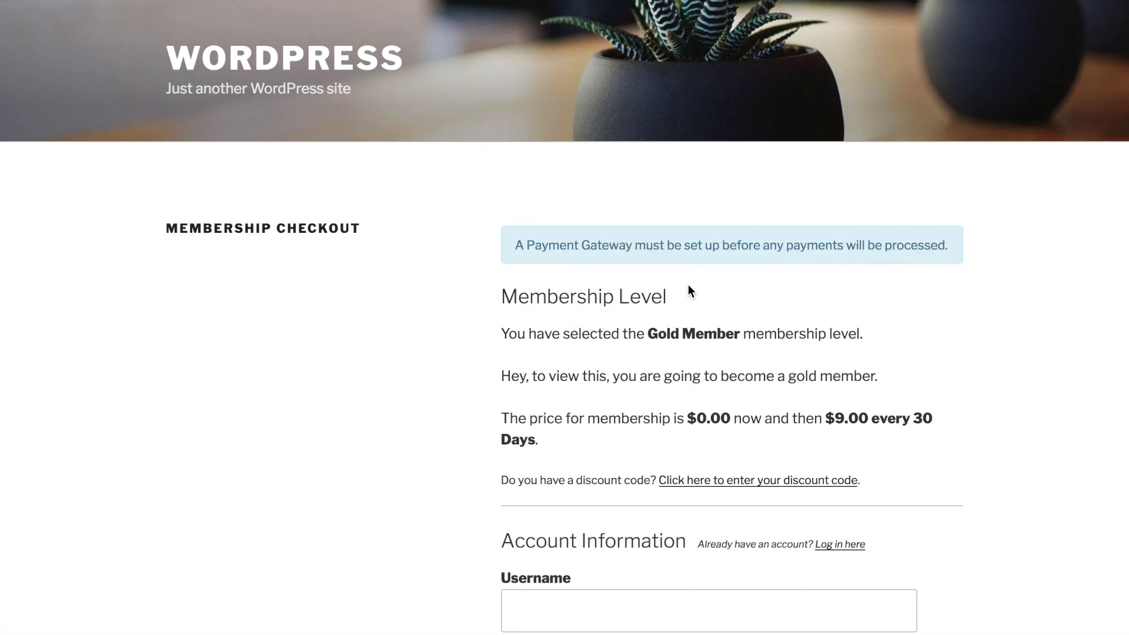
Apply 50OFF at checkout, confirm the $7.00 price, and return to Membership Levels
scroll(688, 284, down, 3)
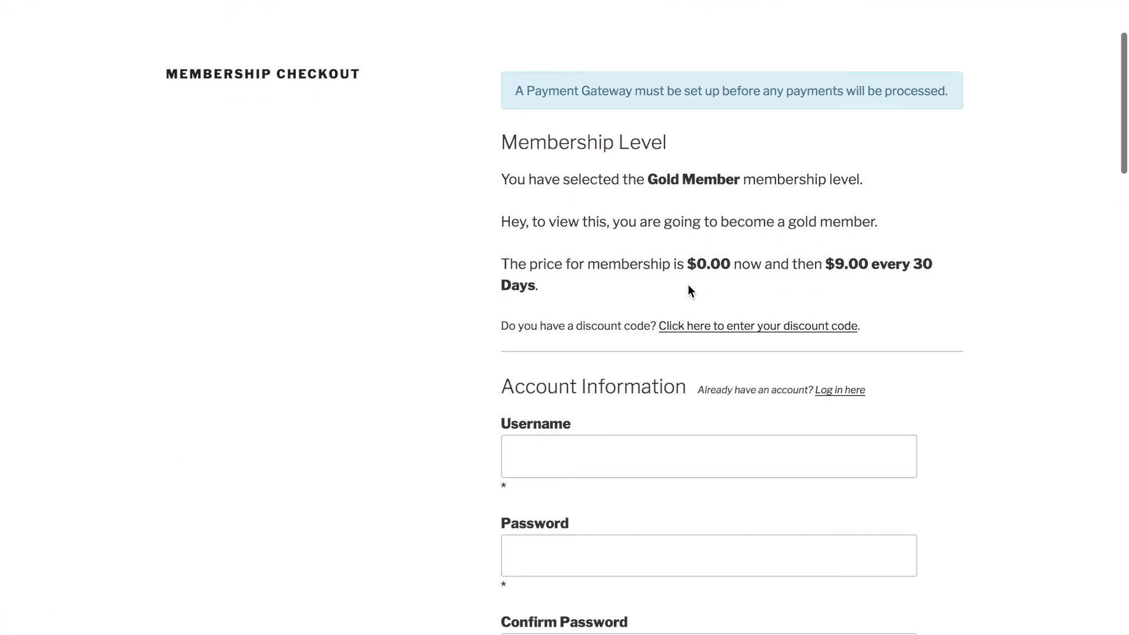
click(705, 334)
text(50OFF)
click(510, 408)
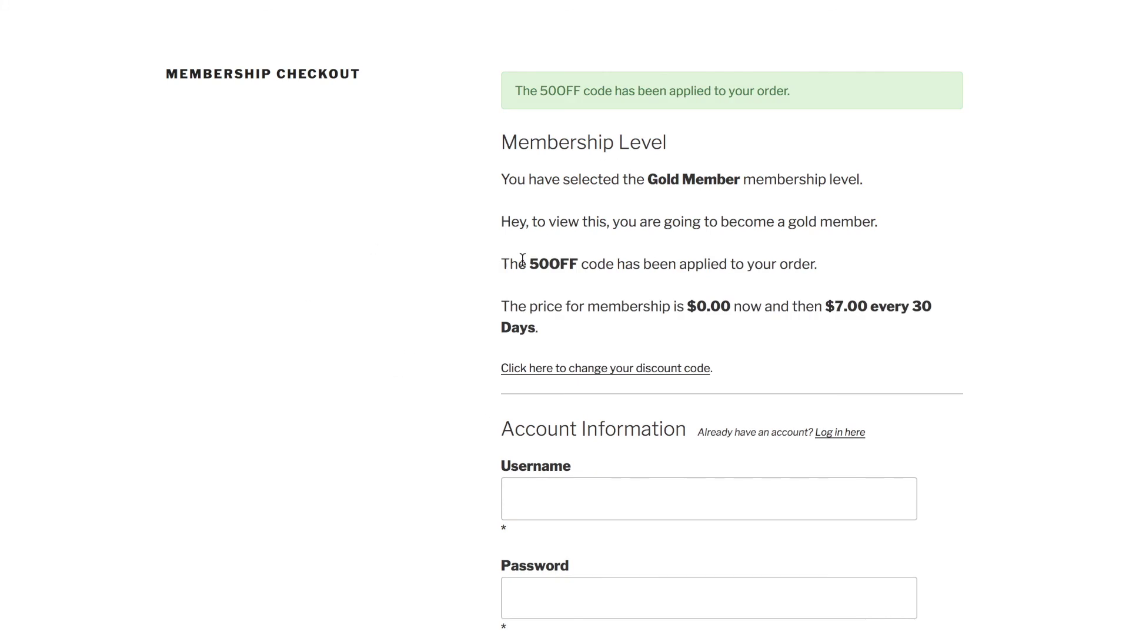
drag(835, 307, 865, 303)
click(889, 348)
scroll(889, 349, down, 8)
scroll(889, 348, up, 12)
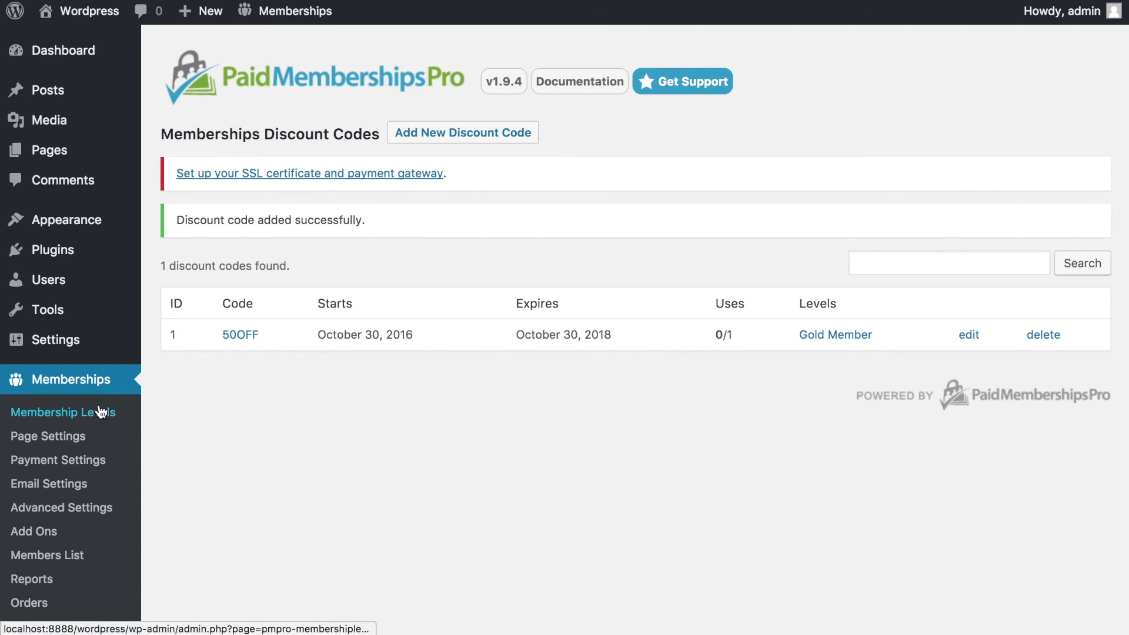
click(101, 412)
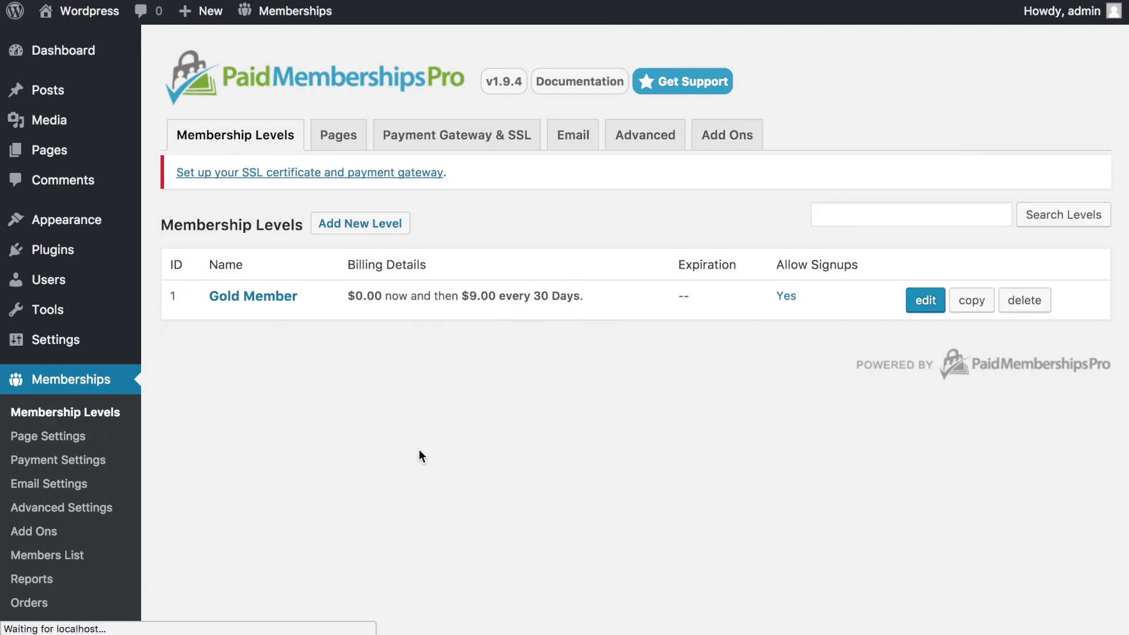